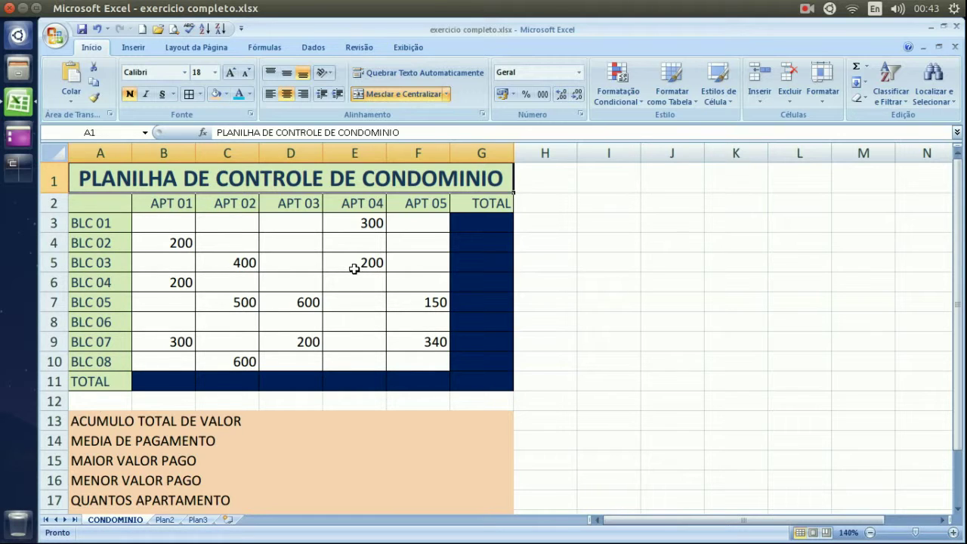
# - Examine the condominium table's payment cells and the BLC 01 row across to its total cell G3
pyautogui.moveTo(257, 240); pyautogui.dragTo(425, 302)
pyautogui.click(425, 249)
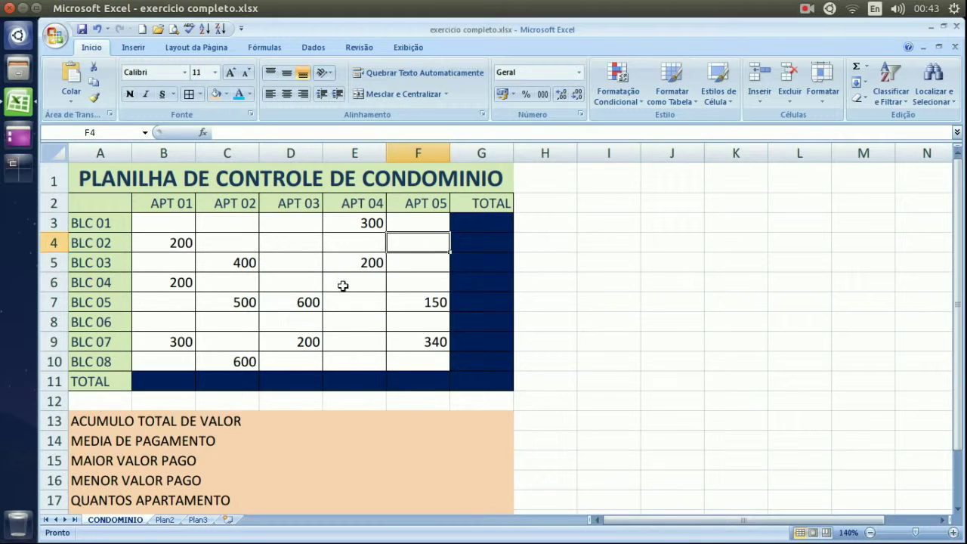
pyautogui.click(316, 288)
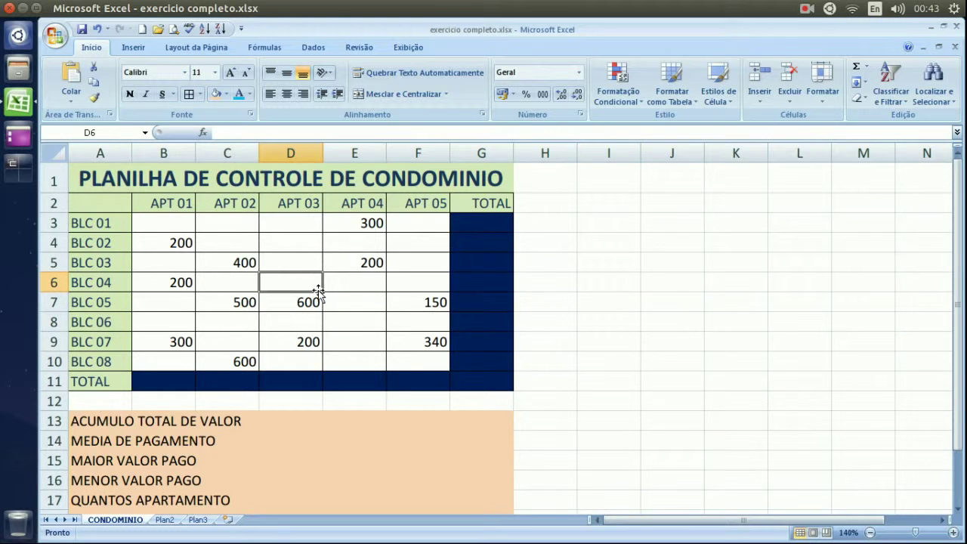
pyautogui.click(490, 225)
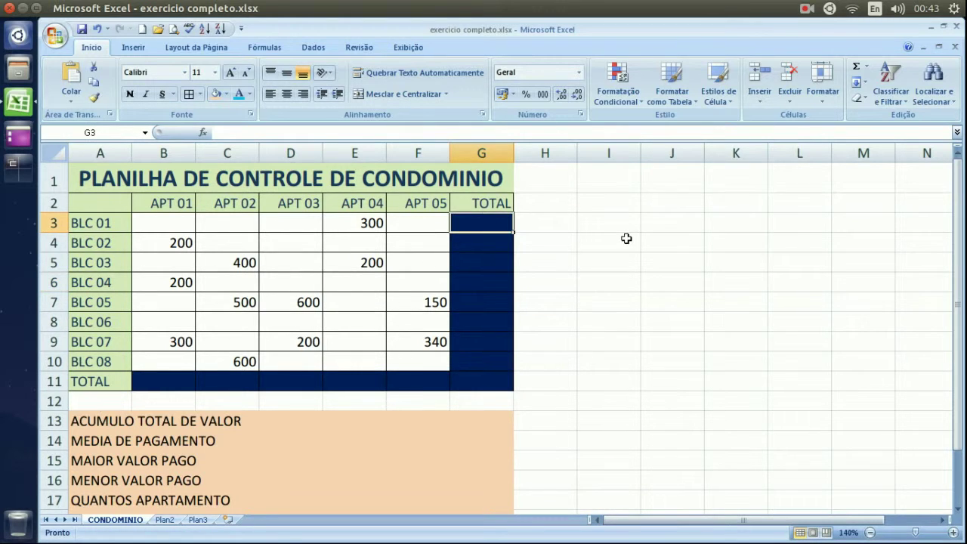
pyautogui.moveTo(503, 224); pyautogui.dragTo(482, 225)
pyautogui.click(99, 222)
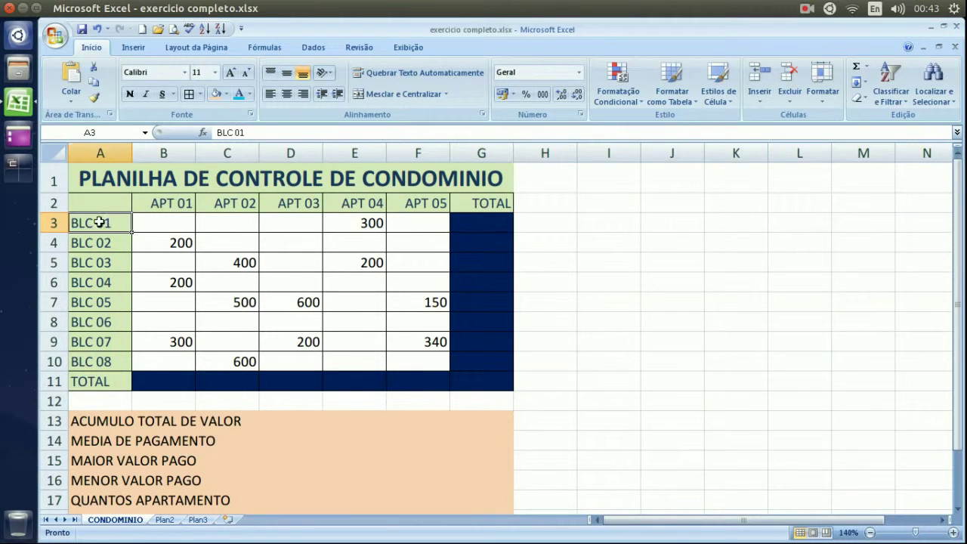
pyautogui.moveTo(99, 222); pyautogui.dragTo(478, 225)
pyautogui.click(478, 226)
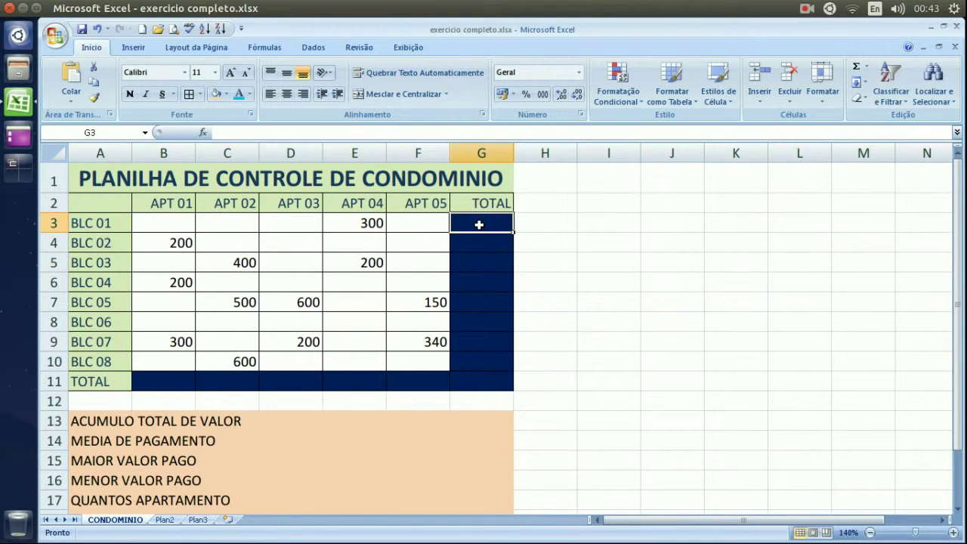
# - Review the BLC 01 payment cells for APT 01 through APT 05 that feed the row's total
pyautogui.click(426, 225)
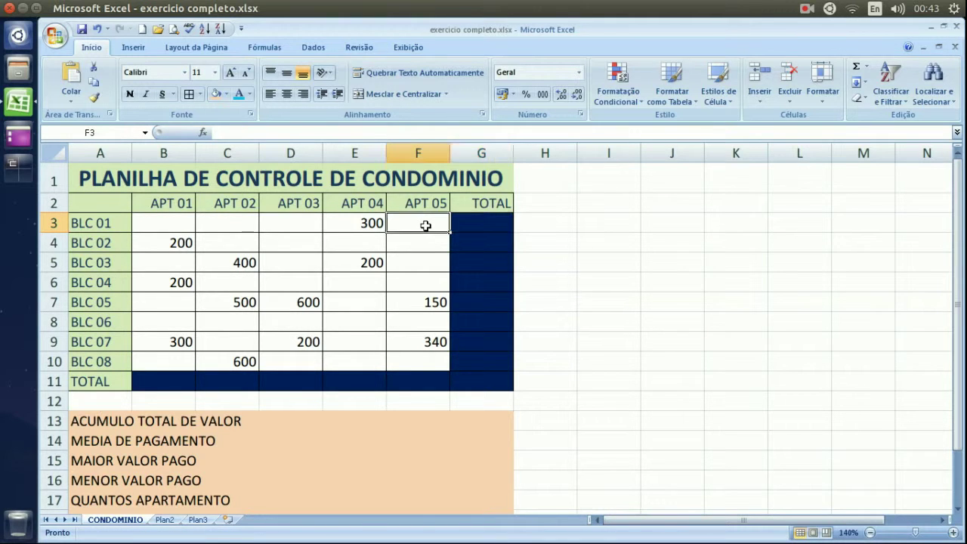
pyautogui.click(286, 224)
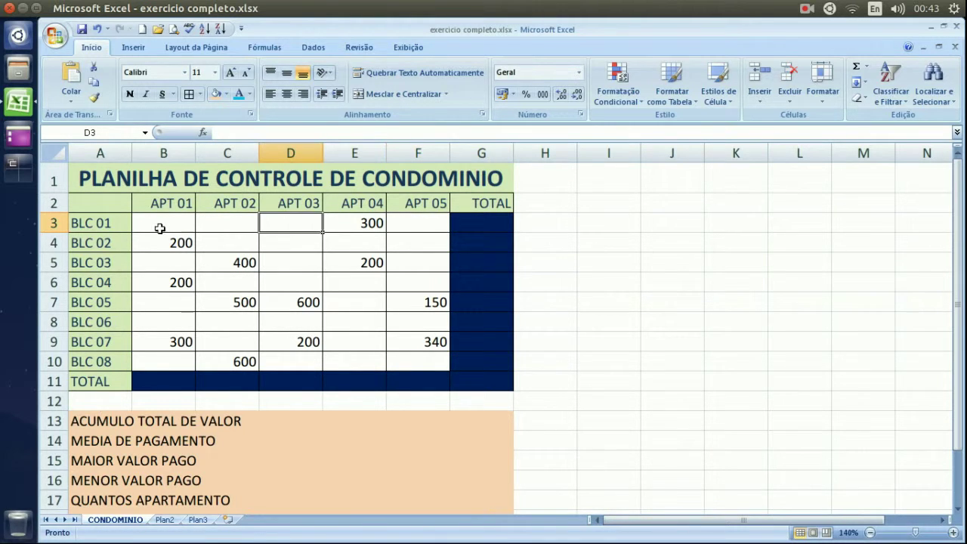
pyautogui.click(159, 225)
pyautogui.moveTo(195, 221); pyautogui.dragTo(280, 221)
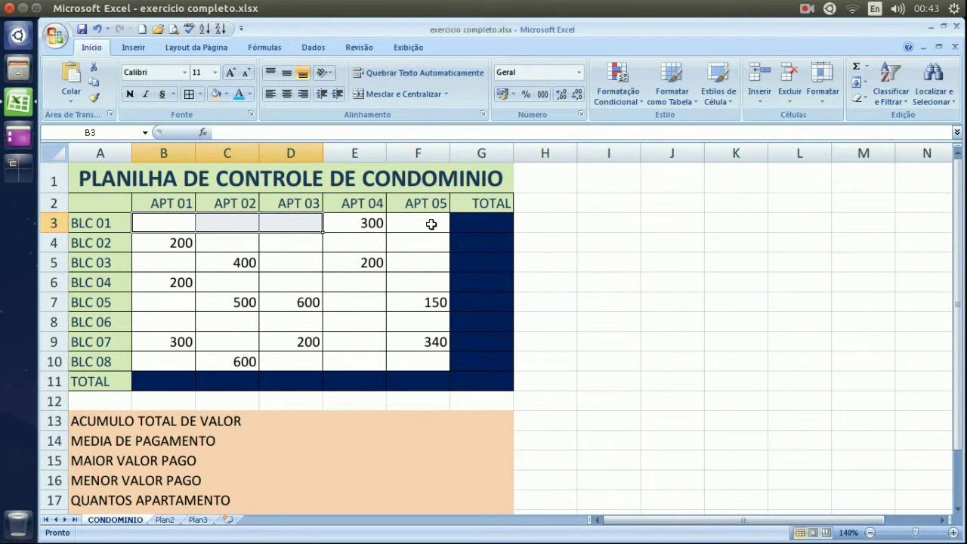
pyautogui.click(431, 224)
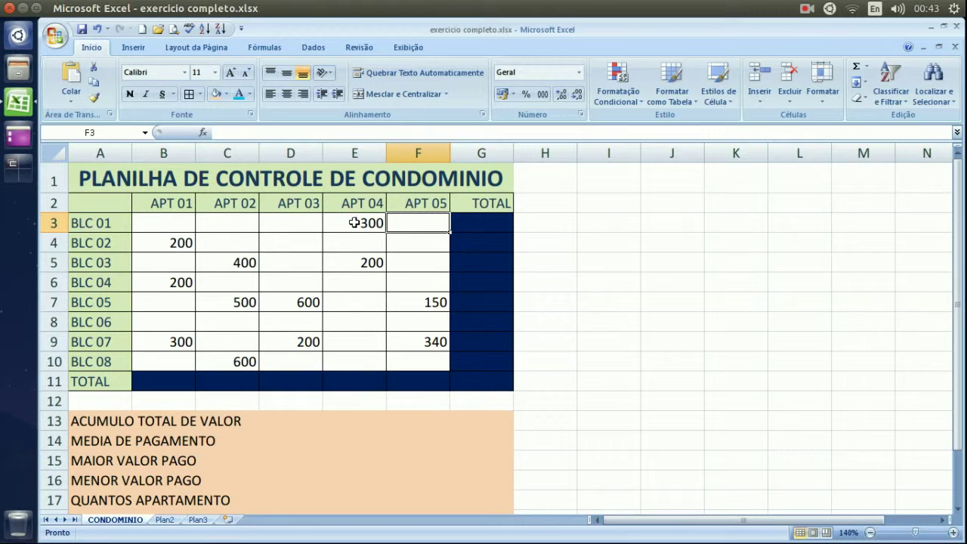
pyautogui.click(354, 223)
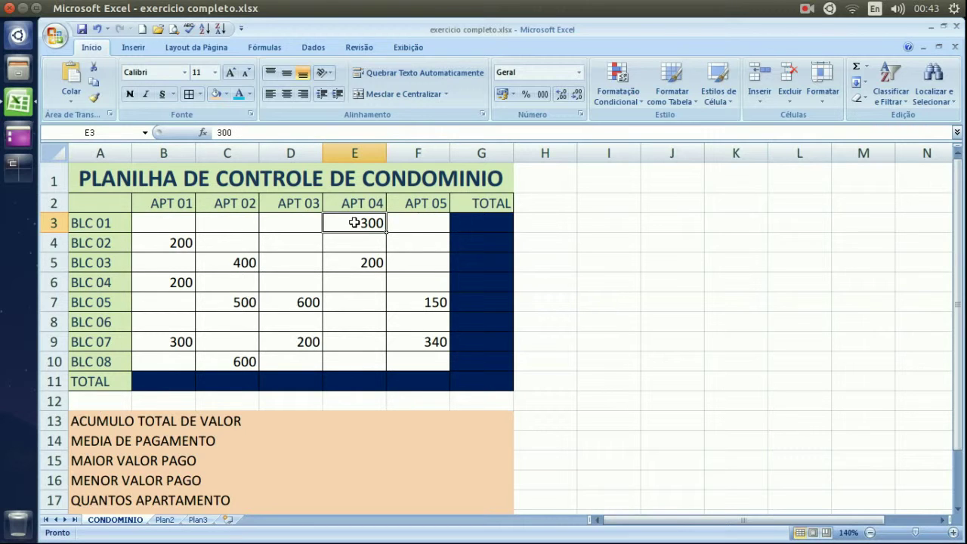
pyautogui.click(148, 218)
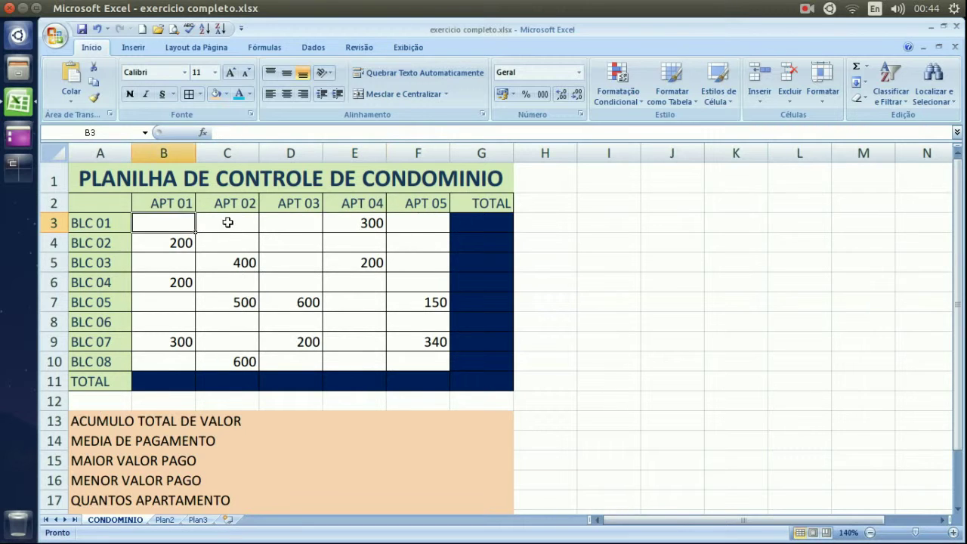
pyautogui.click(228, 220)
pyautogui.click(316, 228)
pyautogui.click(423, 231)
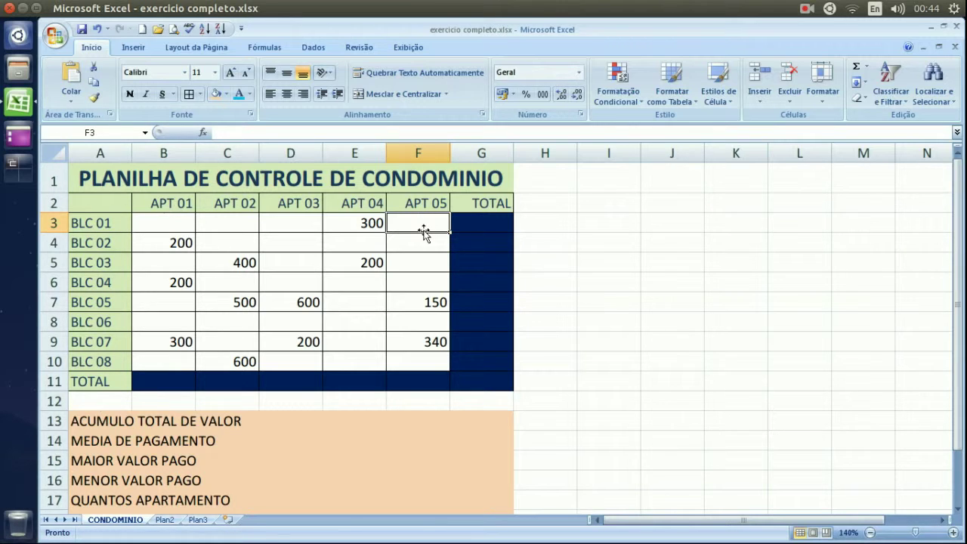
pyautogui.click(490, 227)
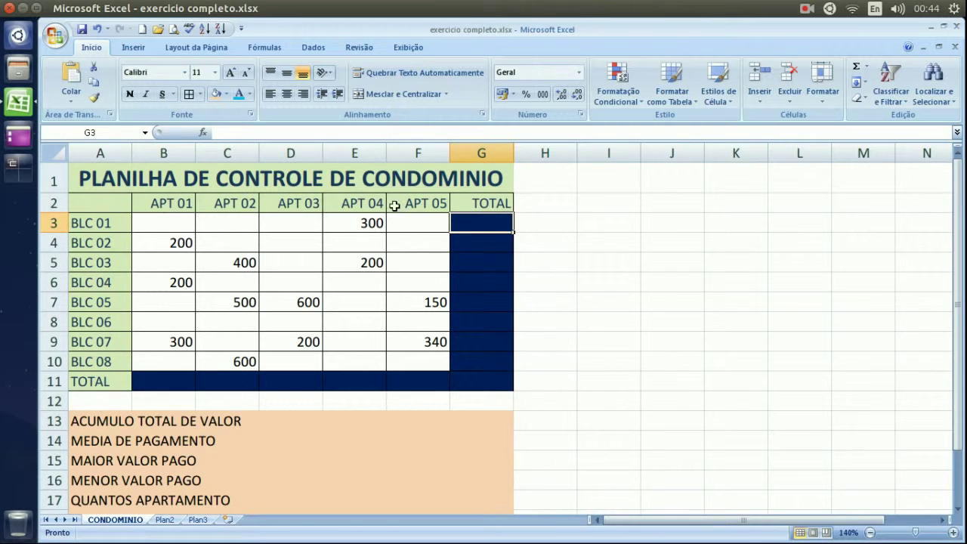
pyautogui.click(363, 227)
# - Enter the formula =b3+c3+d3+e3+f3 in G3 to total the BLC 01 row
pyautogui.click(471, 223)
pyautogui.write('=')
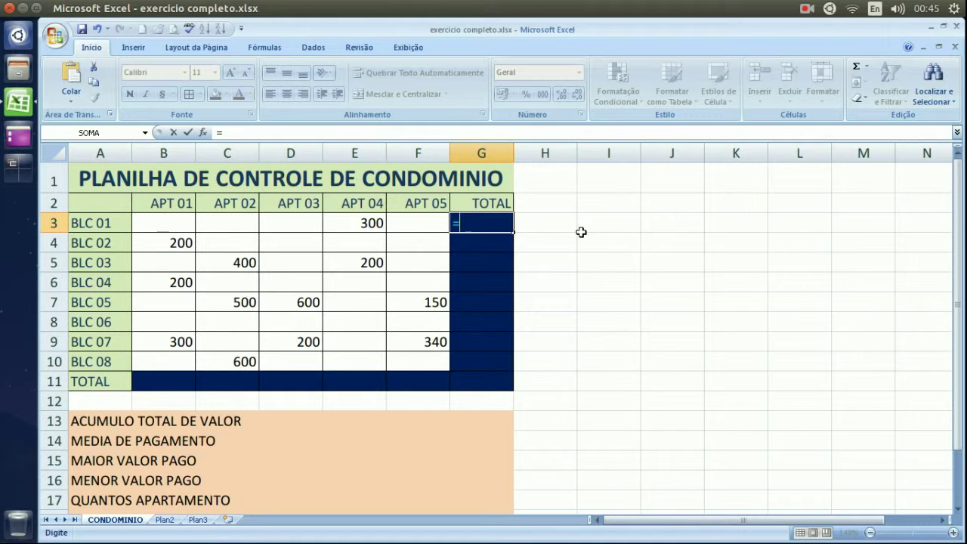
pyautogui.write('b3')
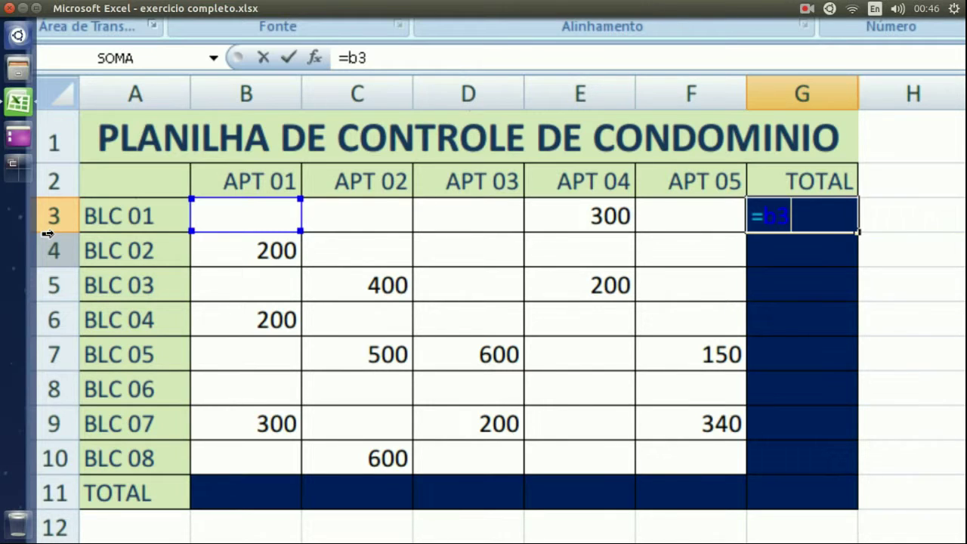
pyautogui.write('+c3')
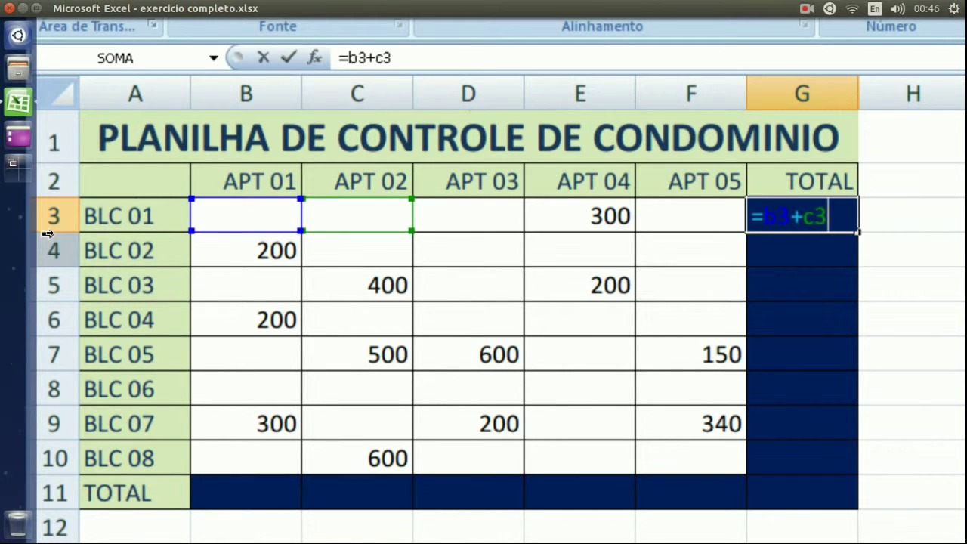
pyautogui.write('+')
pyautogui.write('d3')
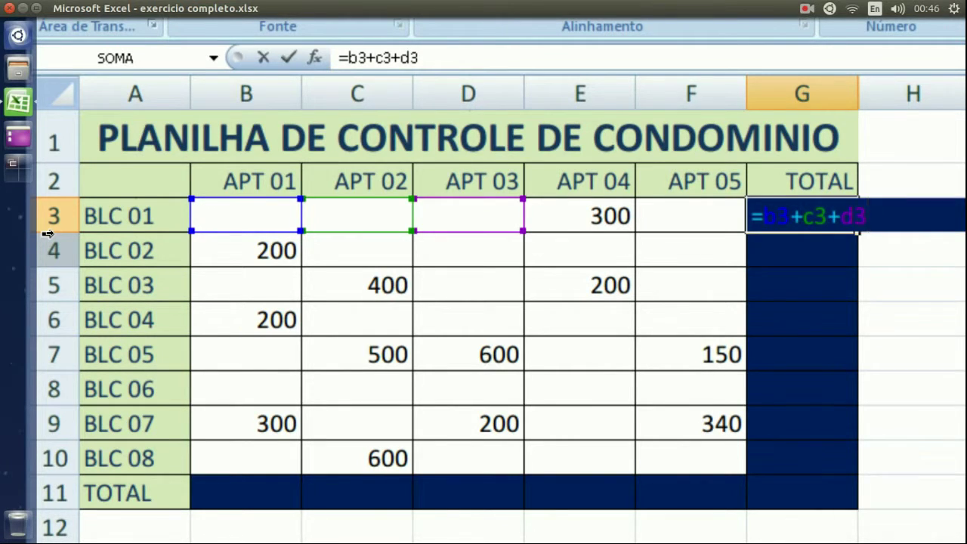
pyautogui.write('+e3')
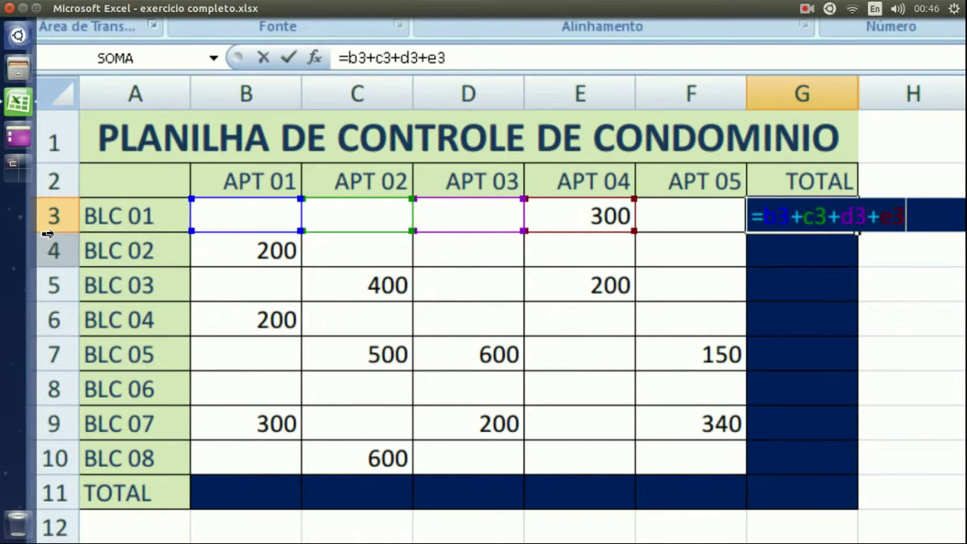
pyautogui.write('+f3')
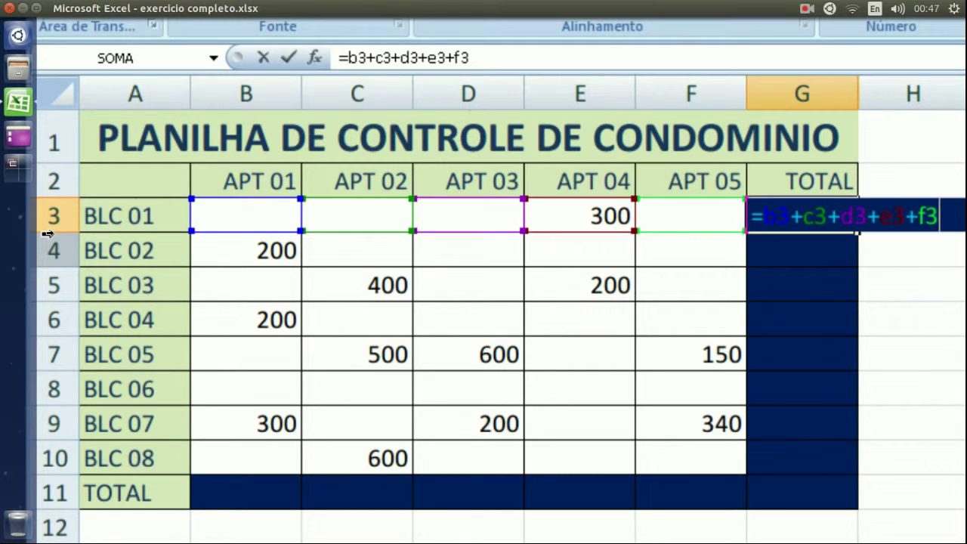
pyautogui.press('Return')
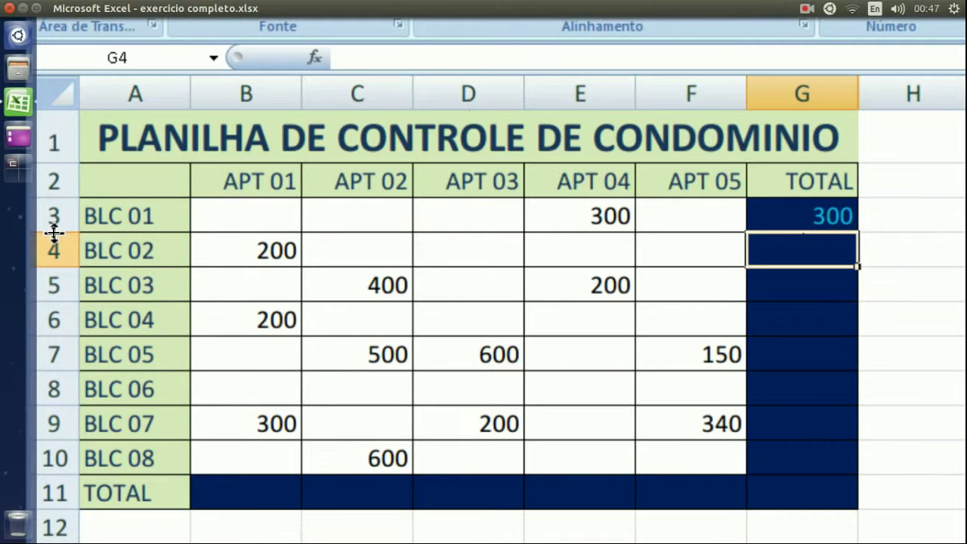
# - Enter 123 in C3 as the APT 02 payment for BLC 01
pyautogui.press('Up')
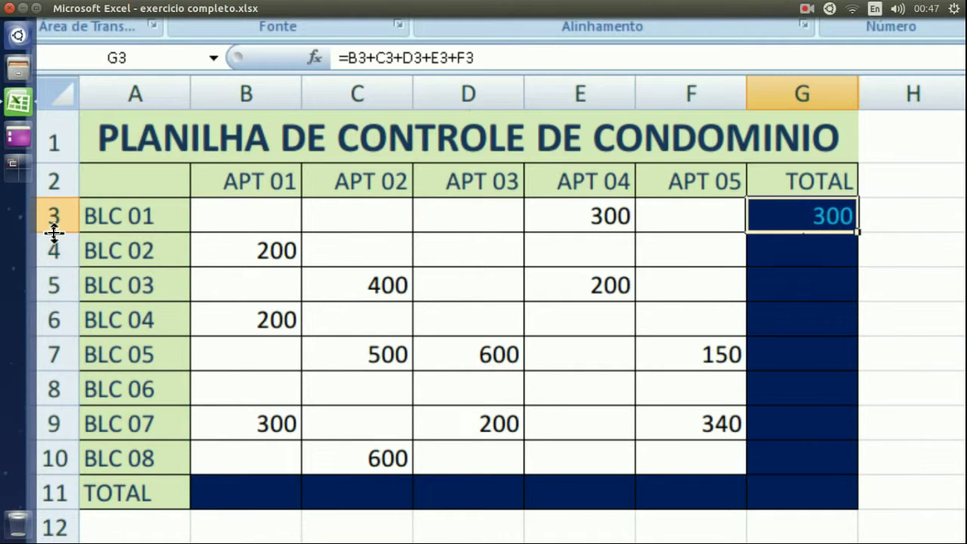
pyautogui.press('Left')
pyautogui.press('Left')
pyautogui.press('Left')
pyautogui.press('Left')
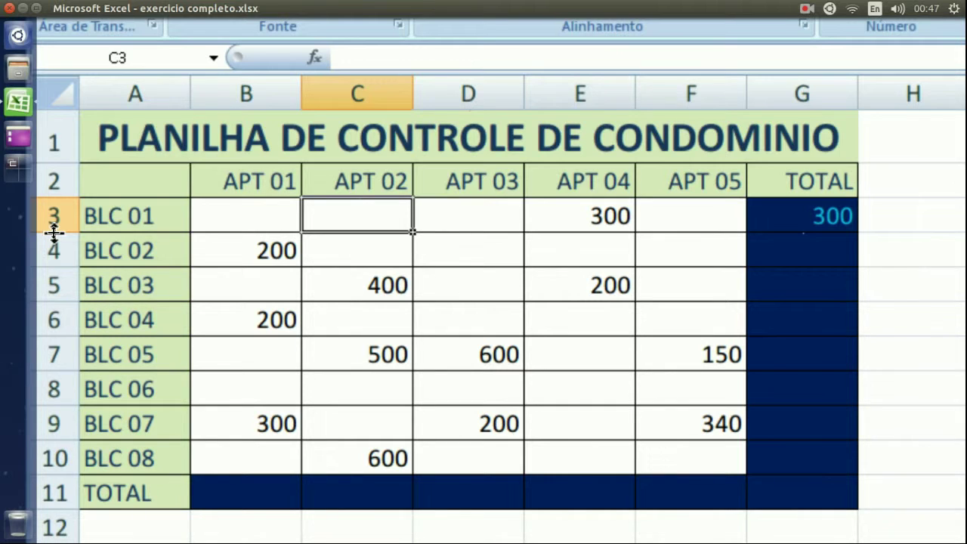
pyautogui.write('123')
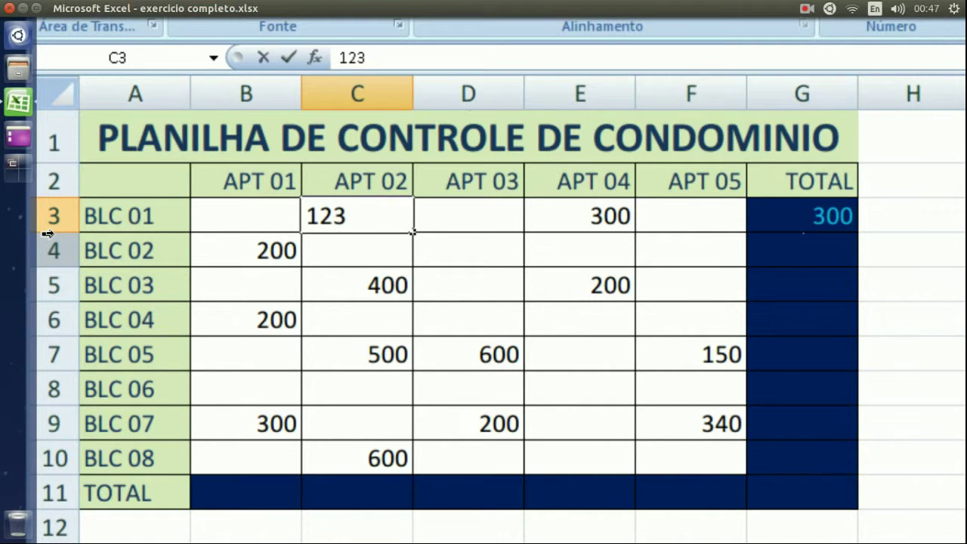
pyautogui.press('Return')
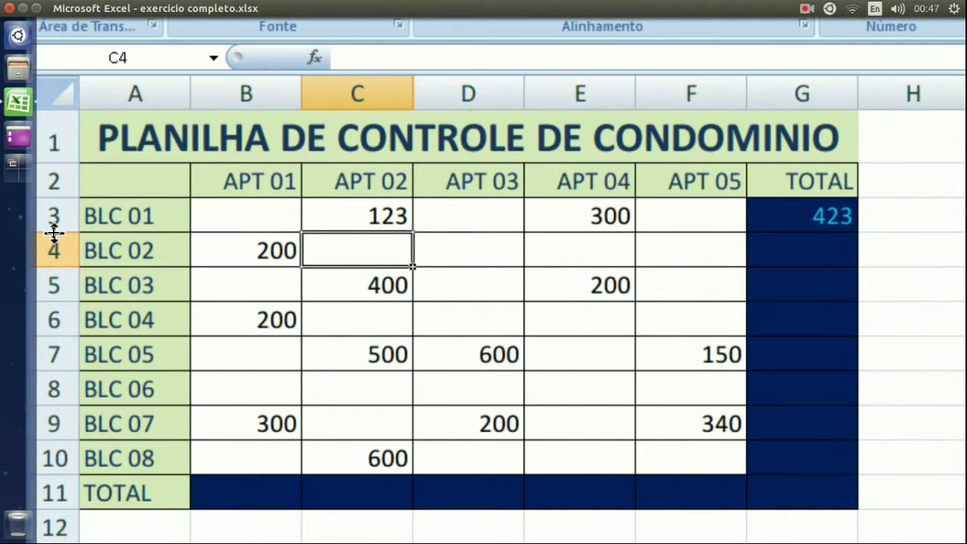
# - Open the BLC 01 total formula in G3 and examine its cell references one by one
pyautogui.press('Up')
pyautogui.press('Right')
pyautogui.press('Right')
pyautogui.press('Right')
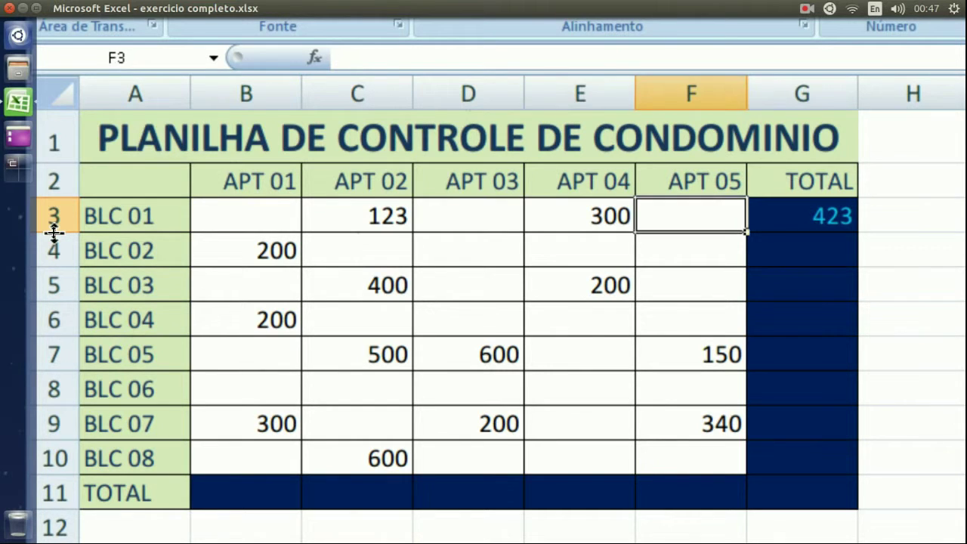
pyautogui.press('Right')
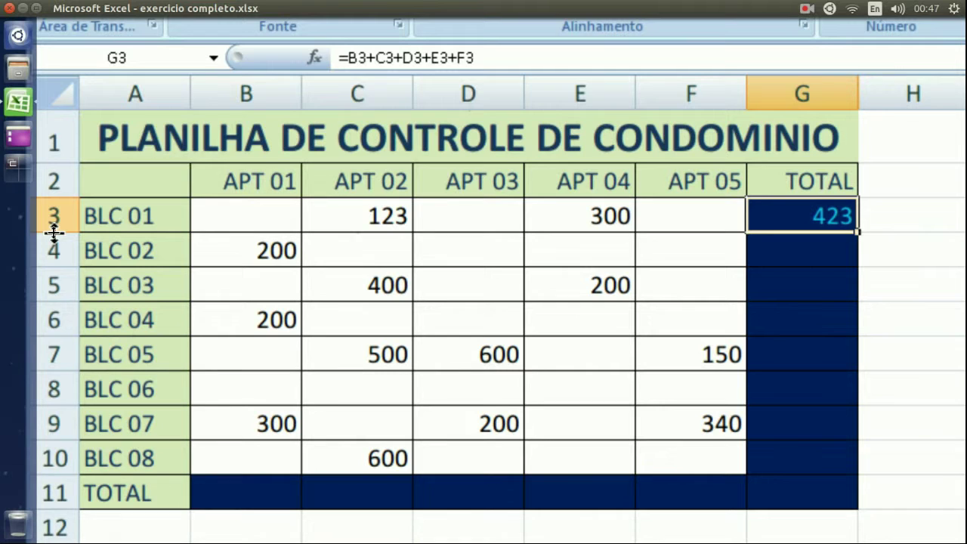
pyautogui.press('F2')
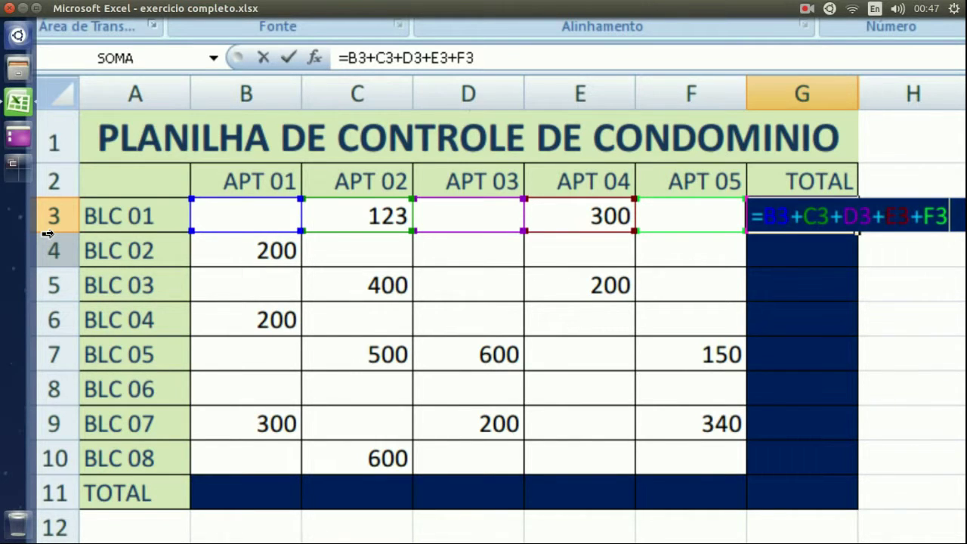
pyautogui.press('Left')
pyautogui.press('Left')
pyautogui.press('Left')
pyautogui.press('Left')
pyautogui.press('Left')
pyautogui.press('Left')
pyautogui.press('Left')
pyautogui.press('Left')
pyautogui.press('Left')
pyautogui.press('Left')
pyautogui.press('Left')
pyautogui.press('Left')
pyautogui.press('Left')
pyautogui.press('Right')
pyautogui.press('Right')
pyautogui.press('Right')
pyautogui.press('Right')
pyautogui.press('Right')
pyautogui.press('Right')
pyautogui.press('Right')
pyautogui.press('Right')
pyautogui.press('Left')
pyautogui.press('Left')
pyautogui.press('Left')
pyautogui.press('Left')
pyautogui.press('Left')
pyautogui.press('Left')
pyautogui.press('Left')
pyautogui.press('Left')
pyautogui.press('Right')
pyautogui.press('Right')
pyautogui.press('Right')
pyautogui.press('Right')
pyautogui.press('Right')
pyautogui.press('Right')
pyautogui.press('Right')
pyautogui.press('Right')
pyautogui.press('Right')
pyautogui.press('Right')
pyautogui.press('Right')
pyautogui.press('Right')
pyautogui.press('Right')
pyautogui.press('Return')
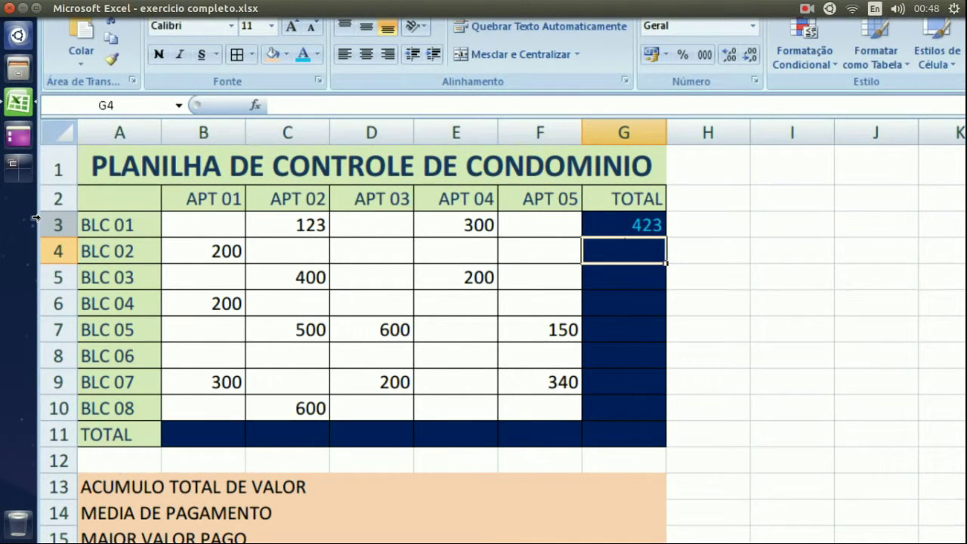
# - Clear the BLC 01 total in G3 and start a SOMA function in that cell
pyautogui.press('Up')
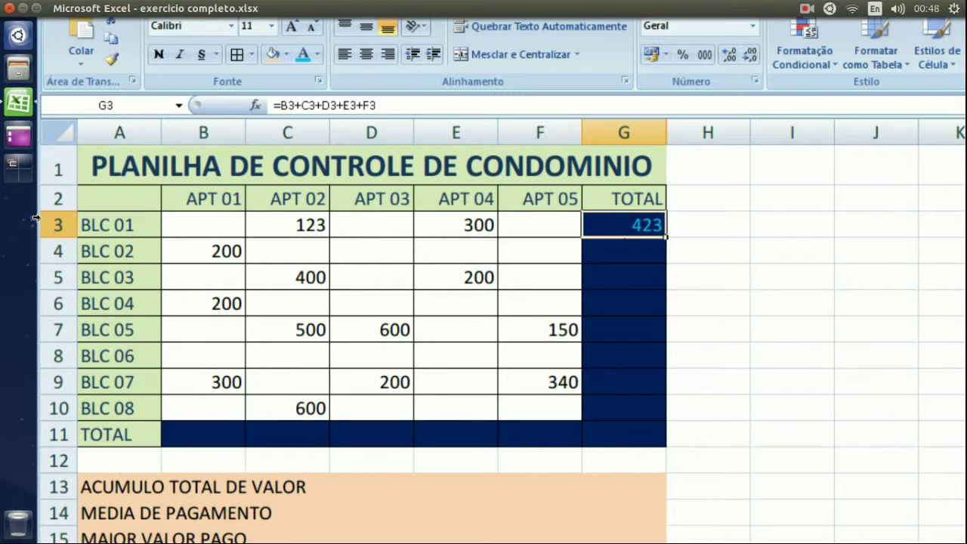
pyautogui.press('Delete')
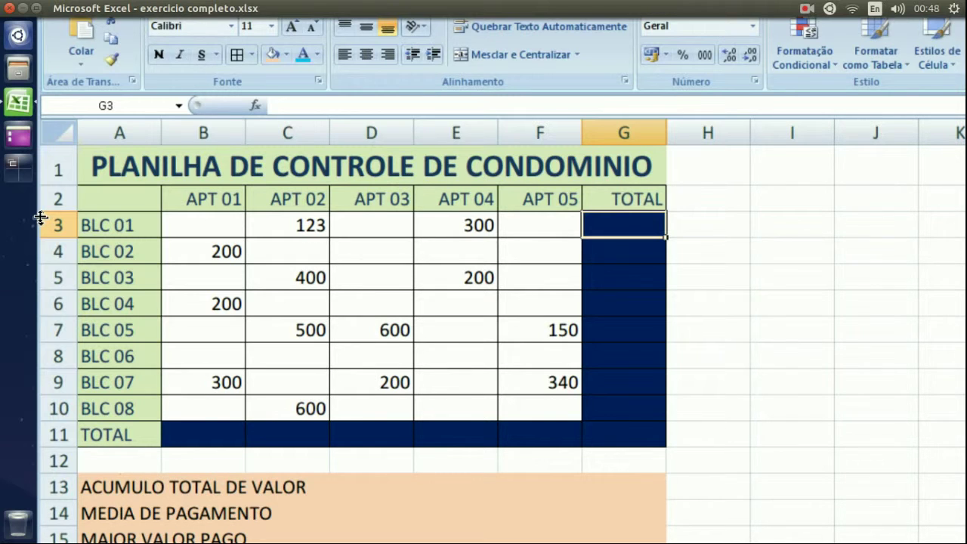
pyautogui.write('=')
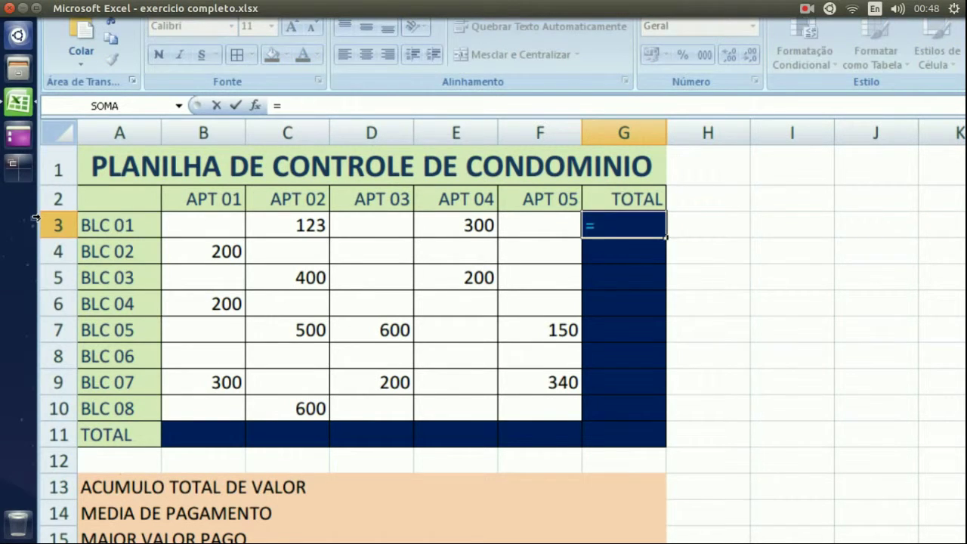
pyautogui.write('som')
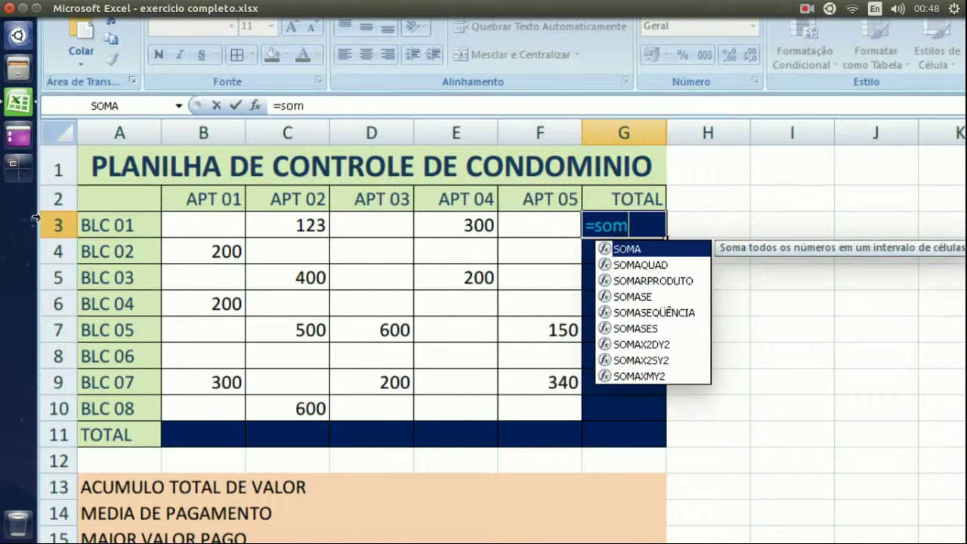
pyautogui.write('a')
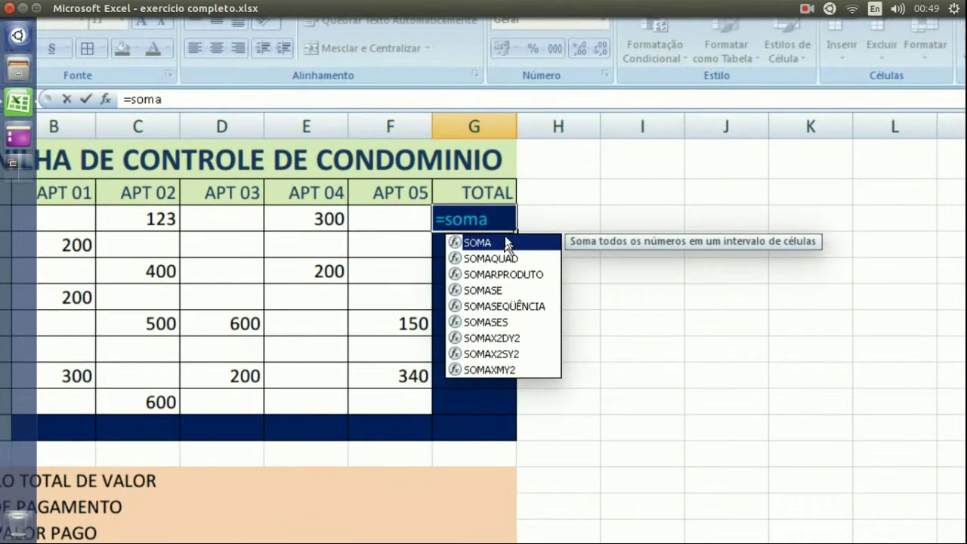
pyautogui.press('Down')
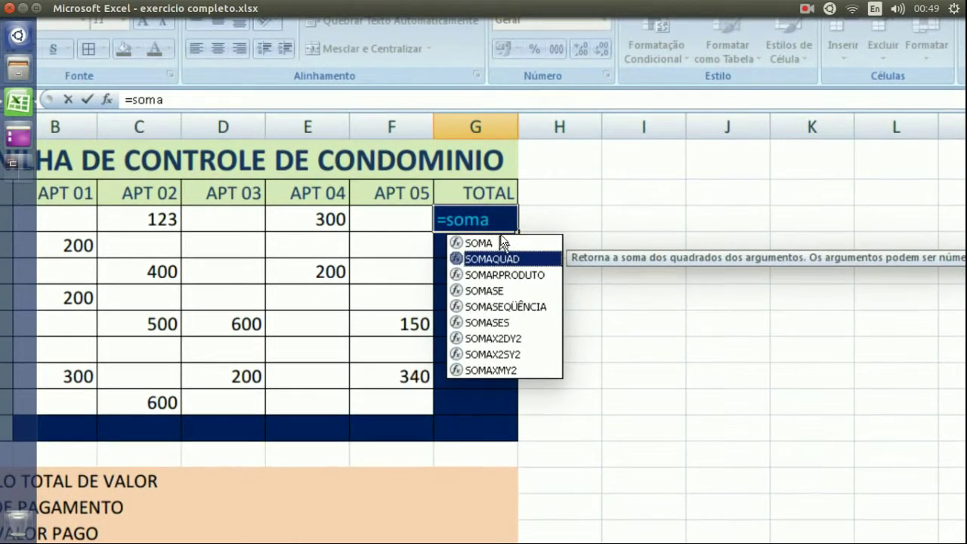
pyautogui.doubleClick(502, 243)
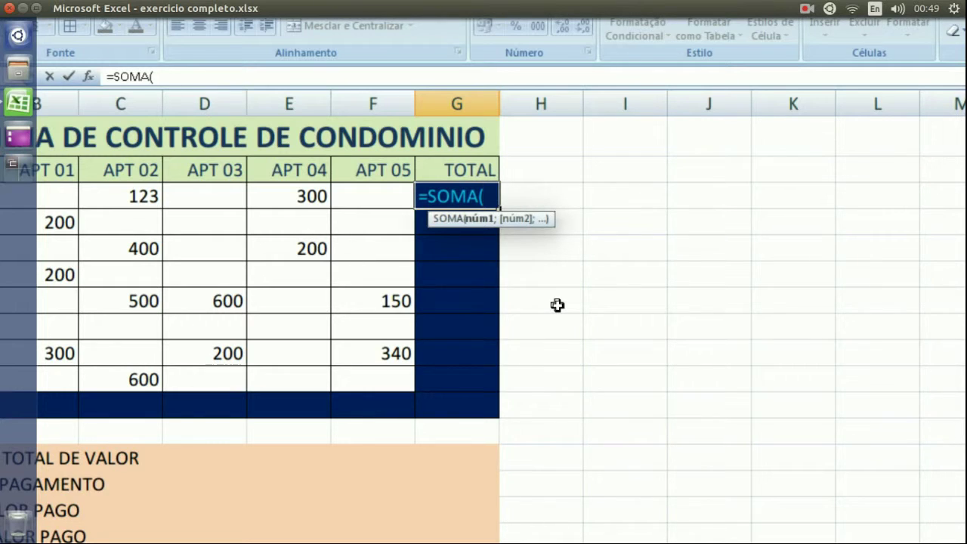
pyautogui.write('123')
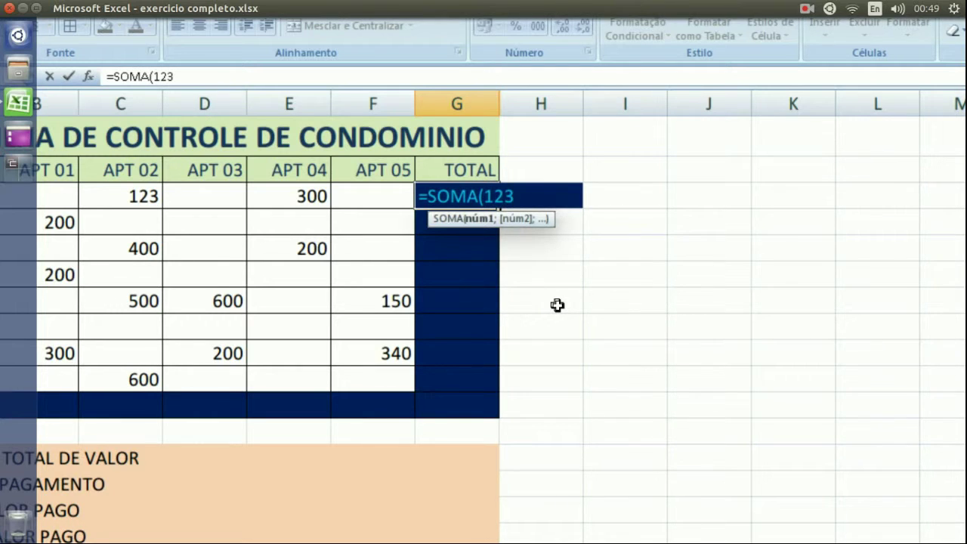
pyautogui.write('300')
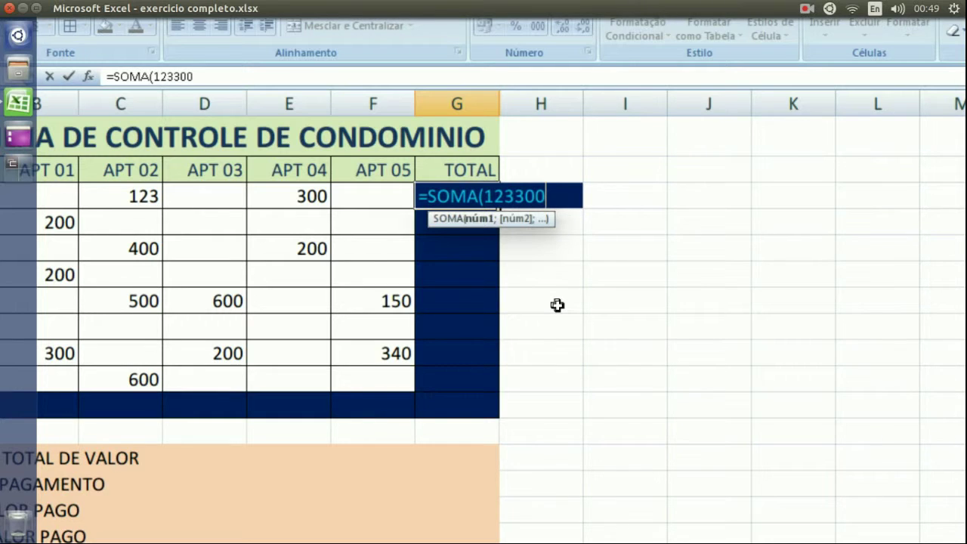
pyautogui.press('BackSpace')
pyautogui.press('BackSpace')
pyautogui.press('BackSpace')
pyautogui.press('BackSpace')
pyautogui.press('BackSpace')
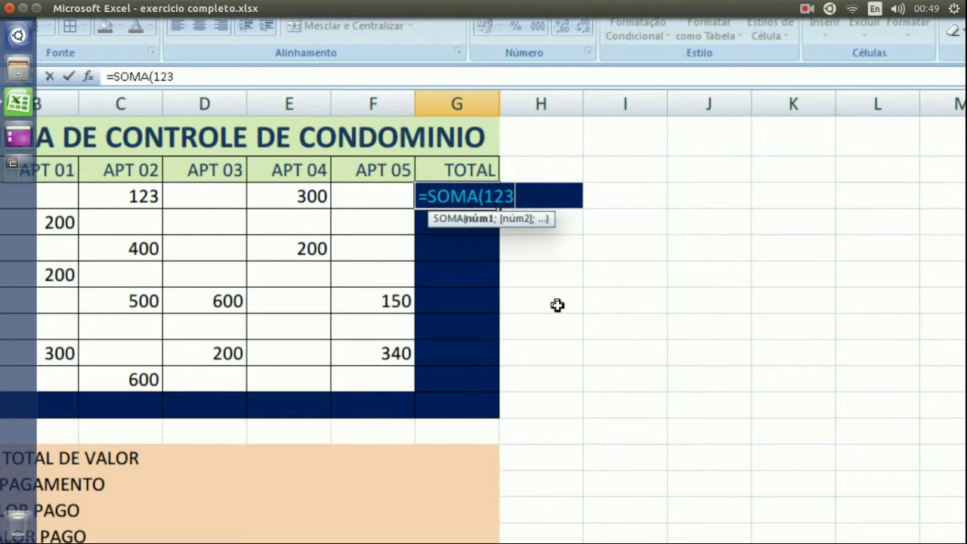
pyautogui.press('BackSpace')
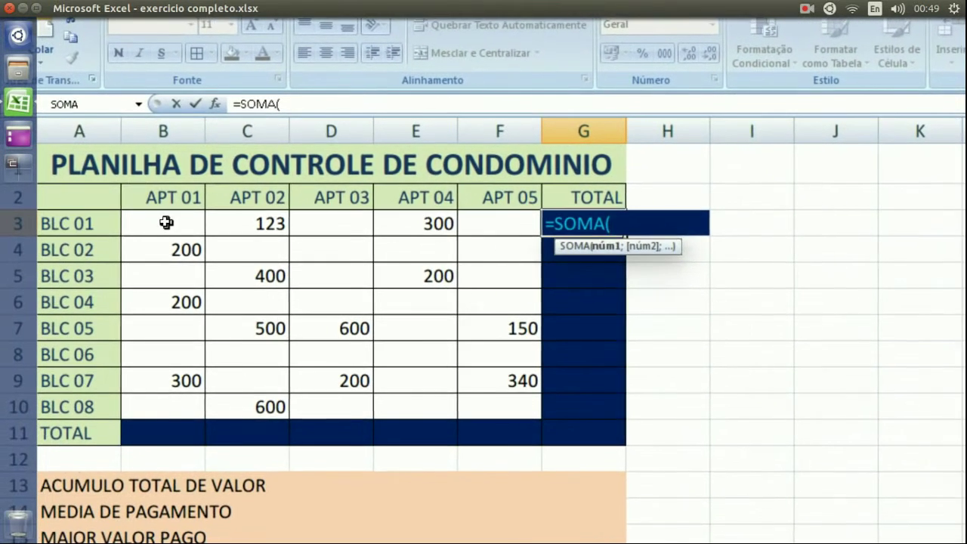
# - Complete the G3 formula as =SOMA(B3:F3) by selecting the BLC 01 payments from APT 01 through APT 05
pyautogui.moveTo(166, 222); pyautogui.dragTo(448, 219)
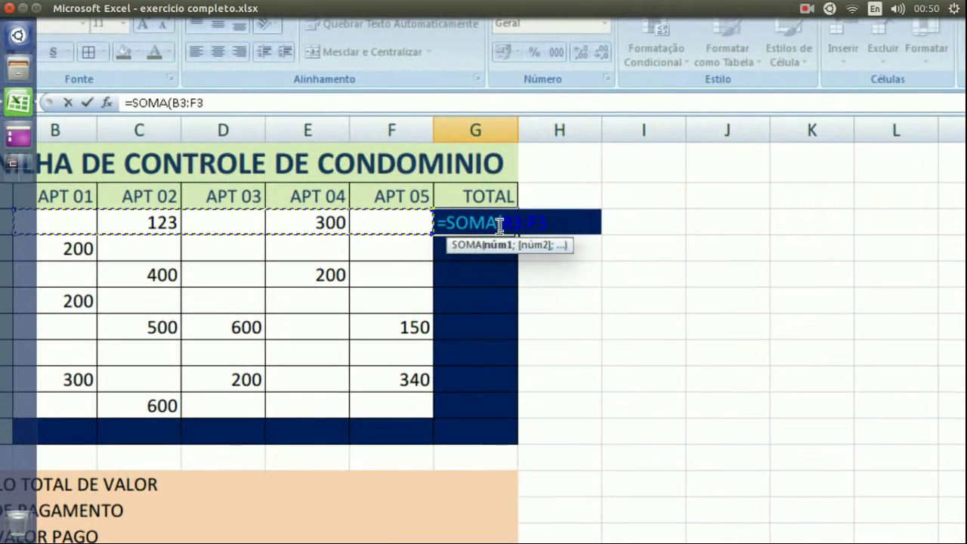
pyautogui.click(546, 221)
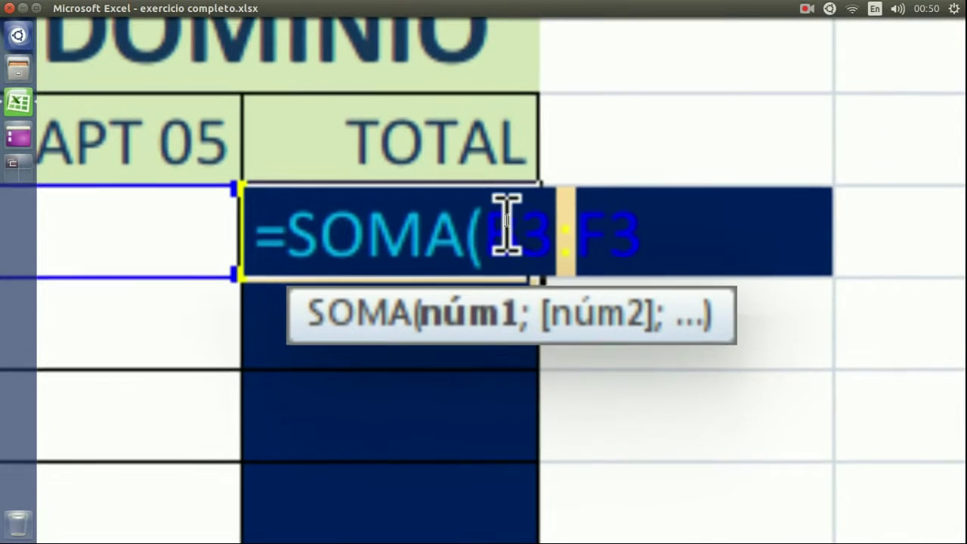
pyautogui.doubleClick(507, 230)
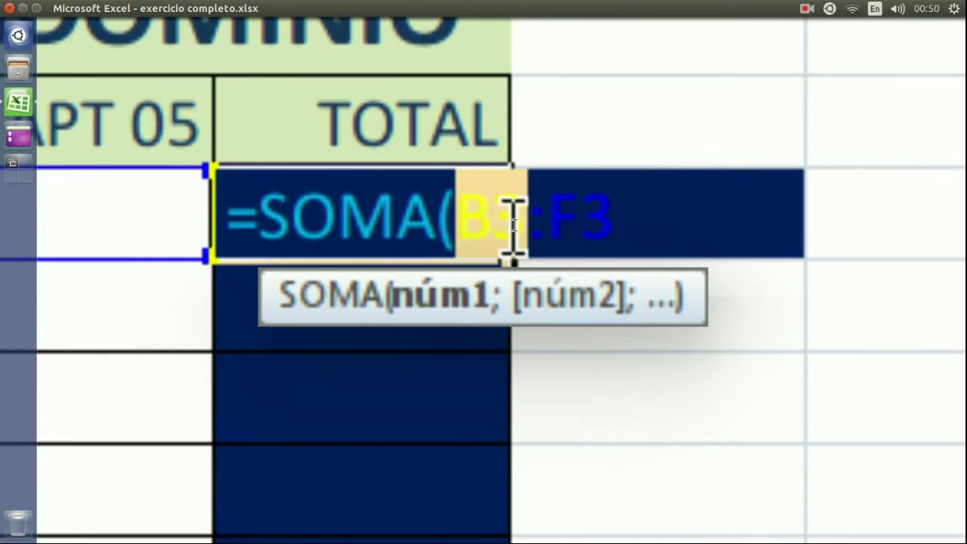
pyautogui.moveTo(513, 225); pyautogui.dragTo(521, 225)
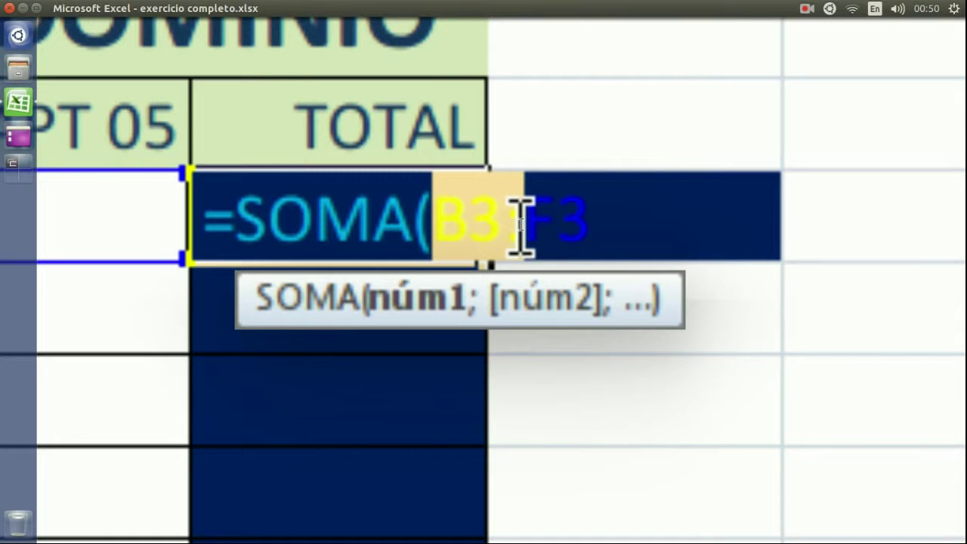
pyautogui.moveTo(522, 225); pyautogui.dragTo(538, 225)
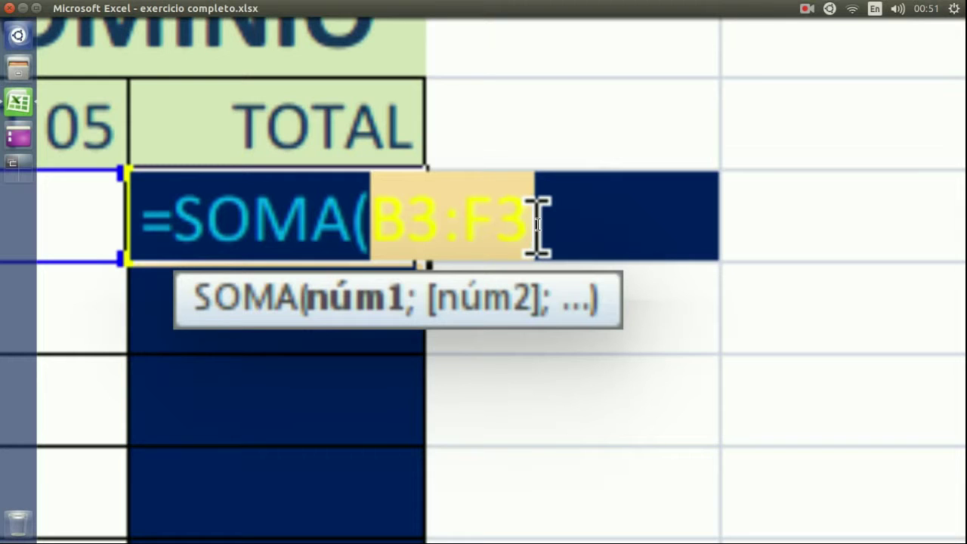
pyautogui.click(538, 224)
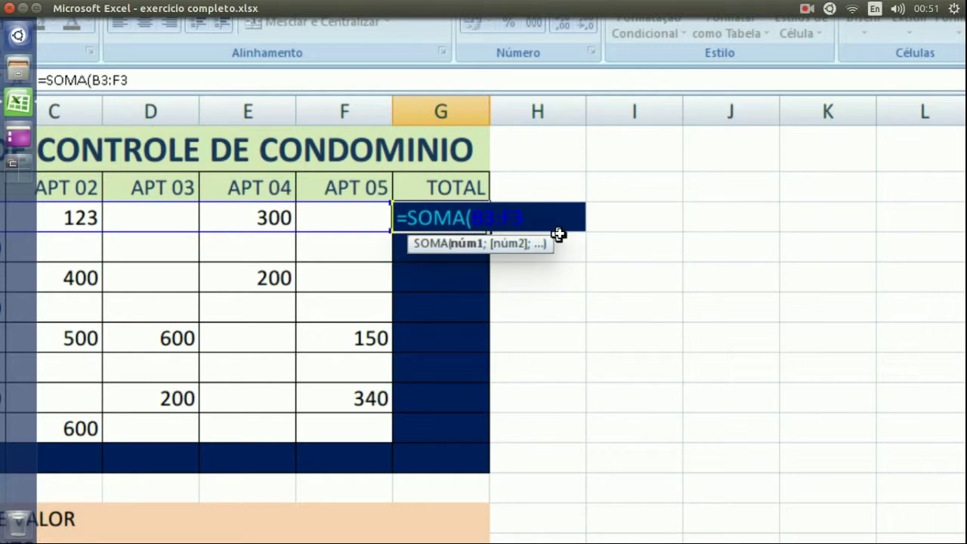
pyautogui.write(')')
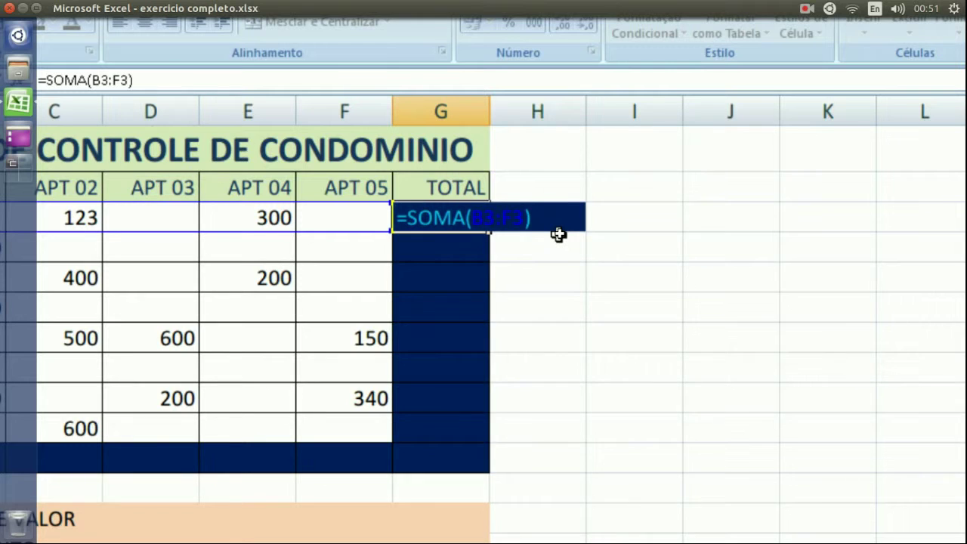
pyautogui.press('BackSpace')
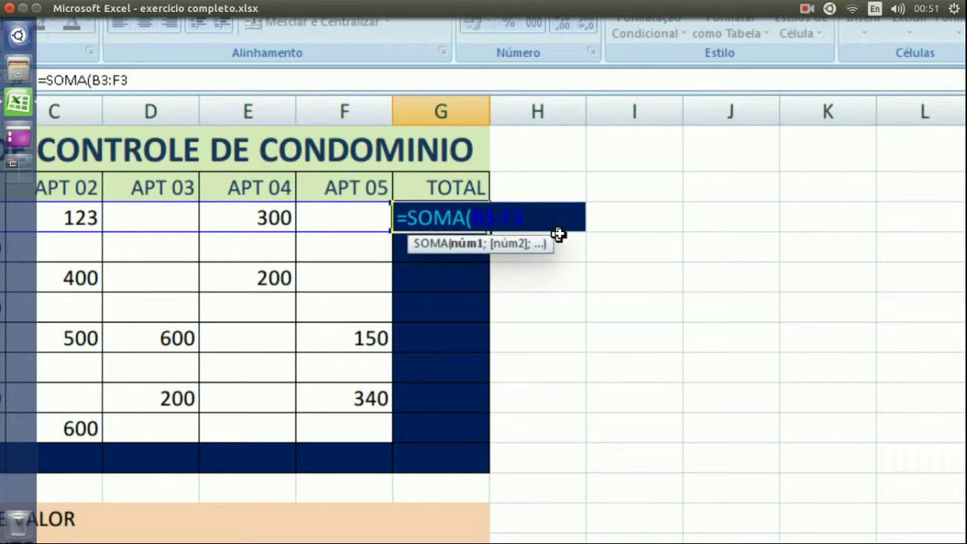
pyautogui.write(')')
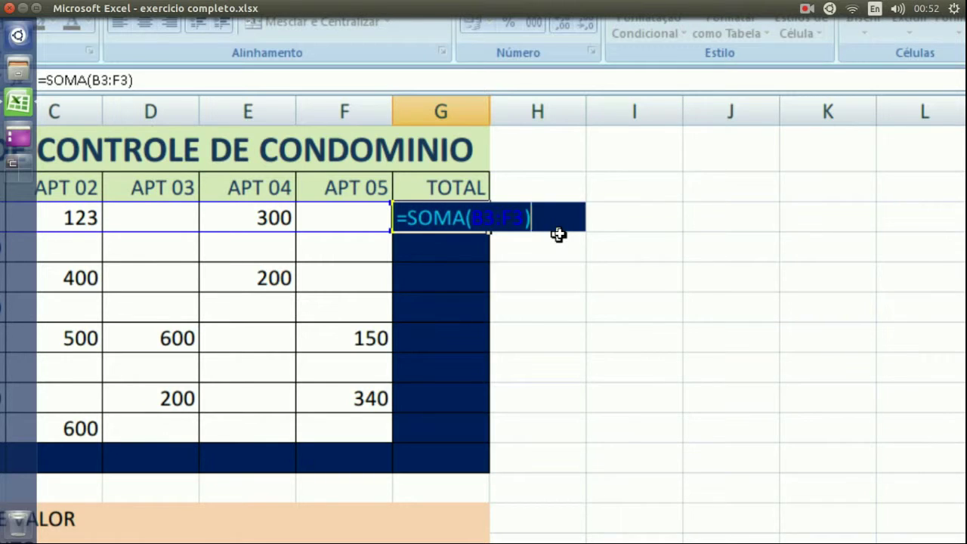
pyautogui.press('Return')
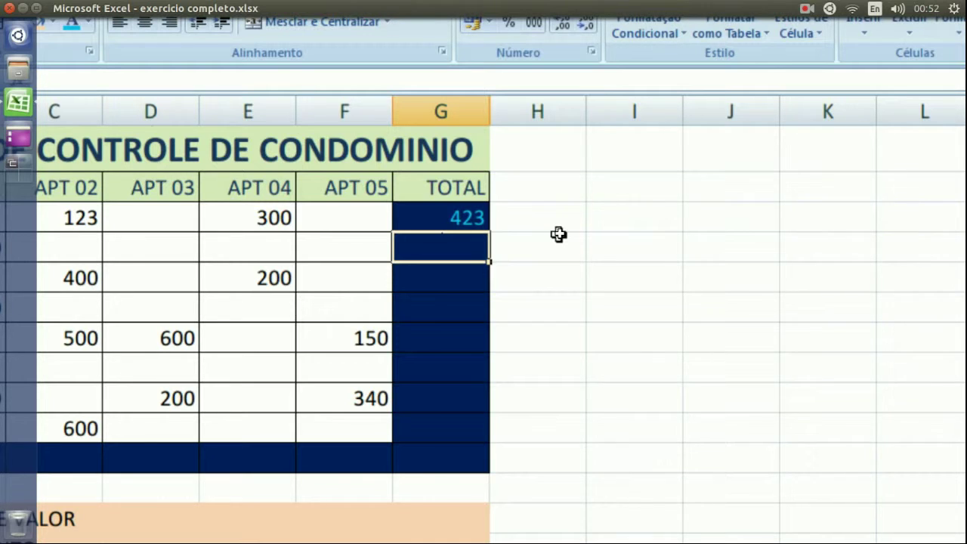
# - Clear the BLC 01 total in G3 and enter =soma(B3:F3) there again
pyautogui.press('Up')
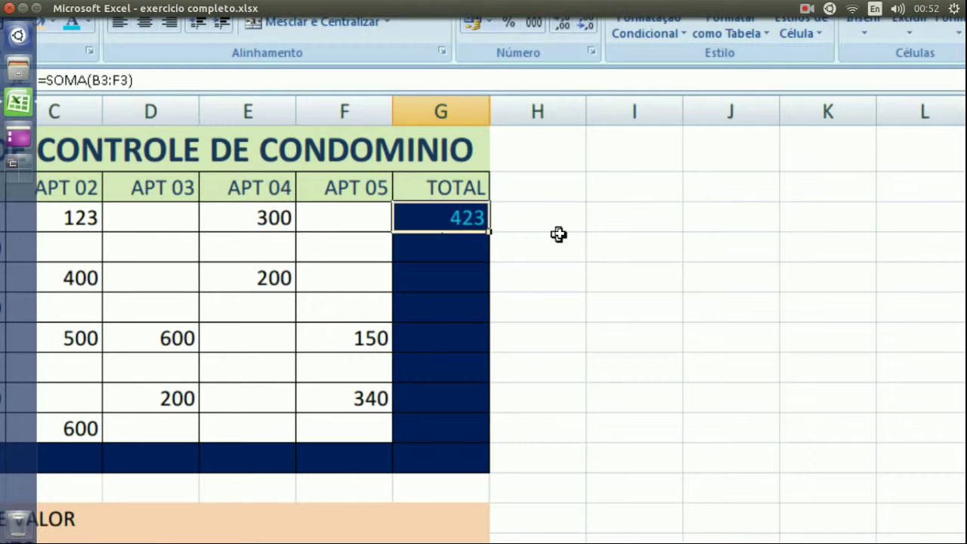
pyautogui.press('Delete')
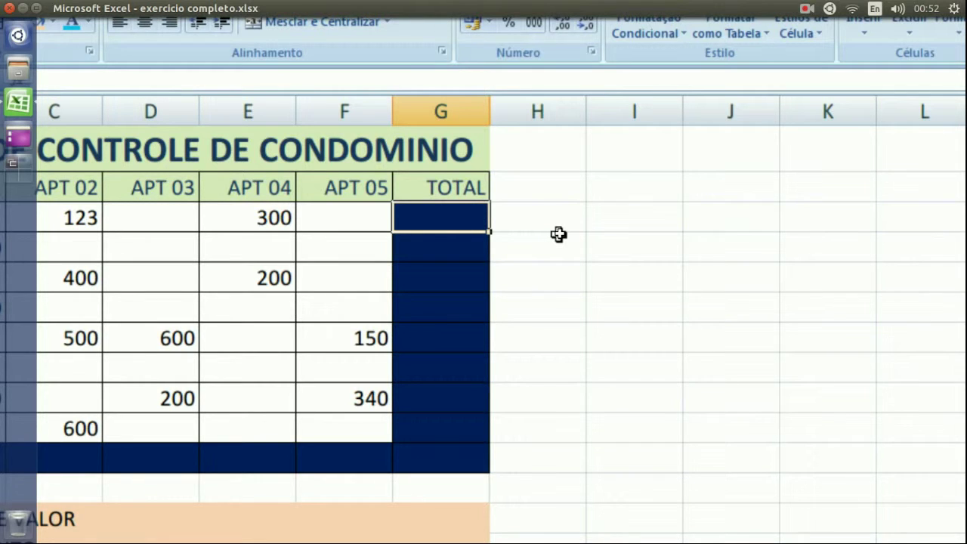
pyautogui.write('=s')
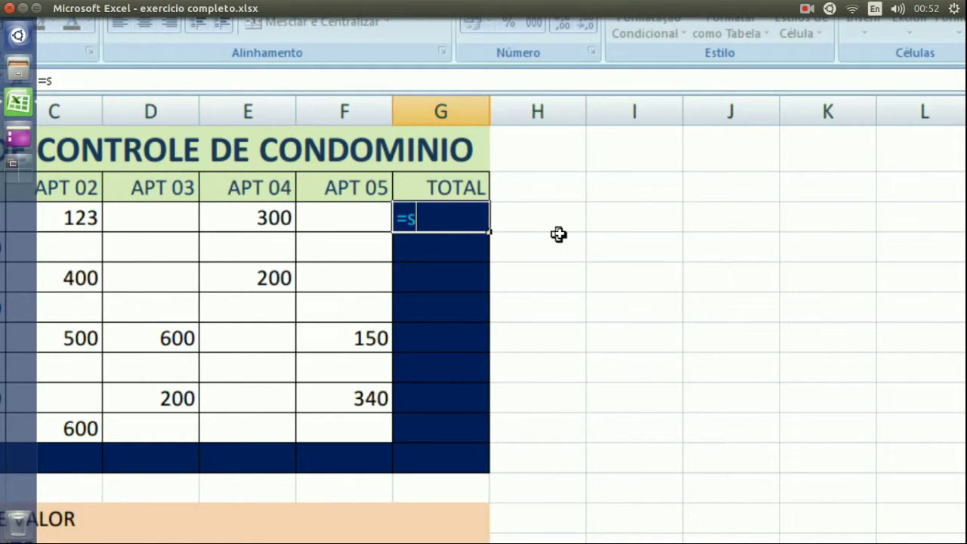
pyautogui.write('oma')
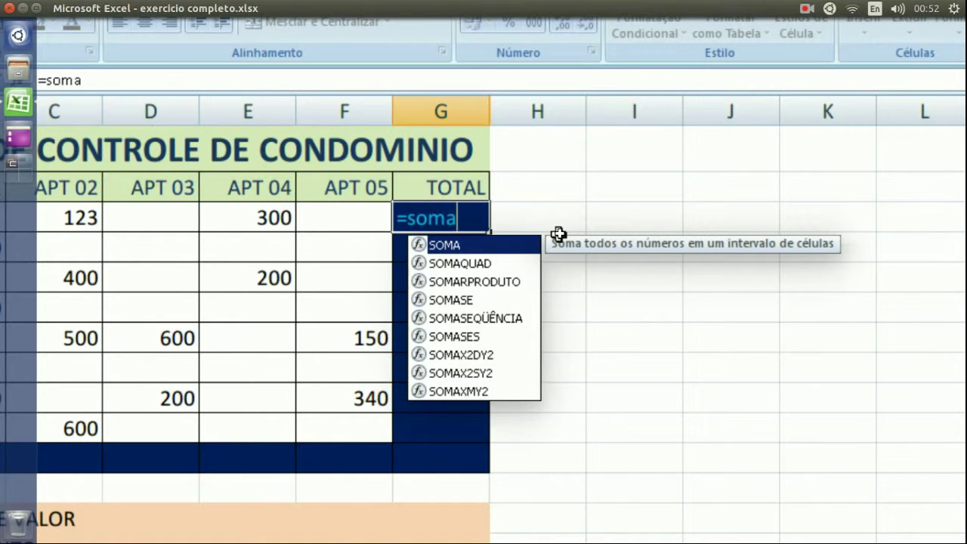
pyautogui.write('(')
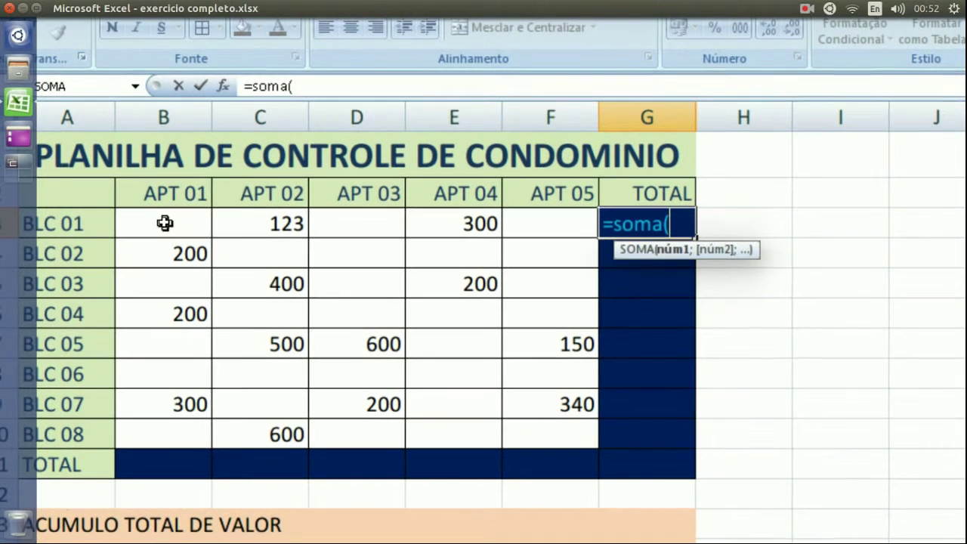
pyautogui.click(166, 224)
pyautogui.moveTo(166, 224); pyautogui.dragTo(413, 229)
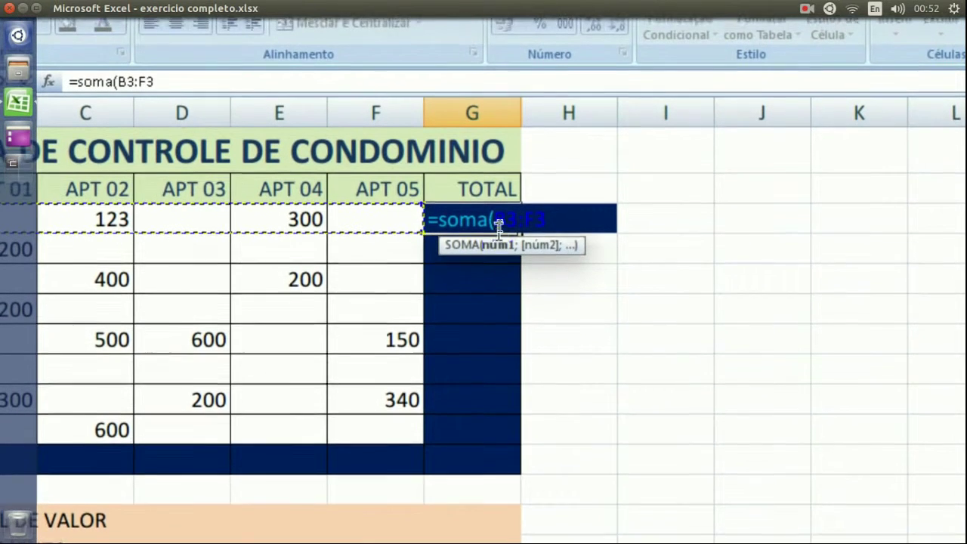
pyautogui.moveTo(498, 225); pyautogui.dragTo(553, 224)
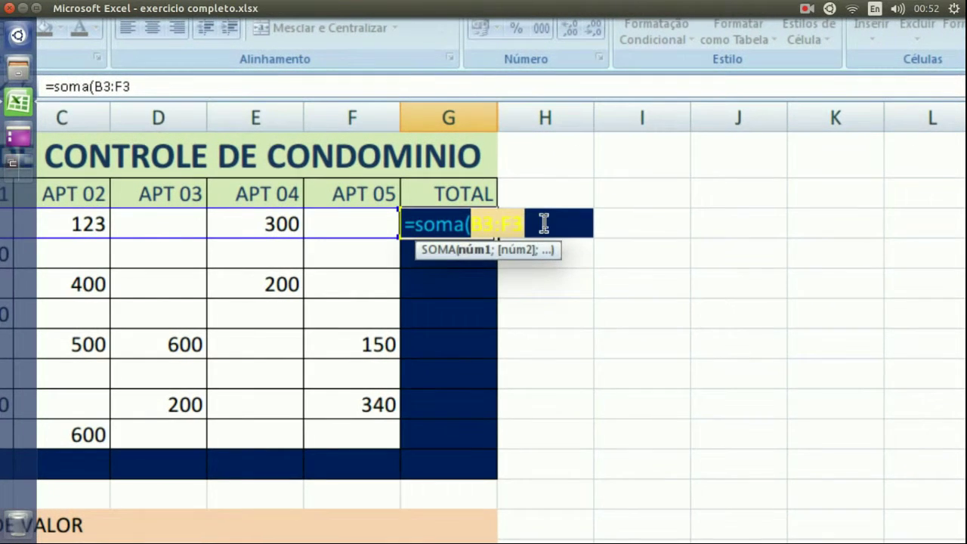
pyautogui.click(544, 223)
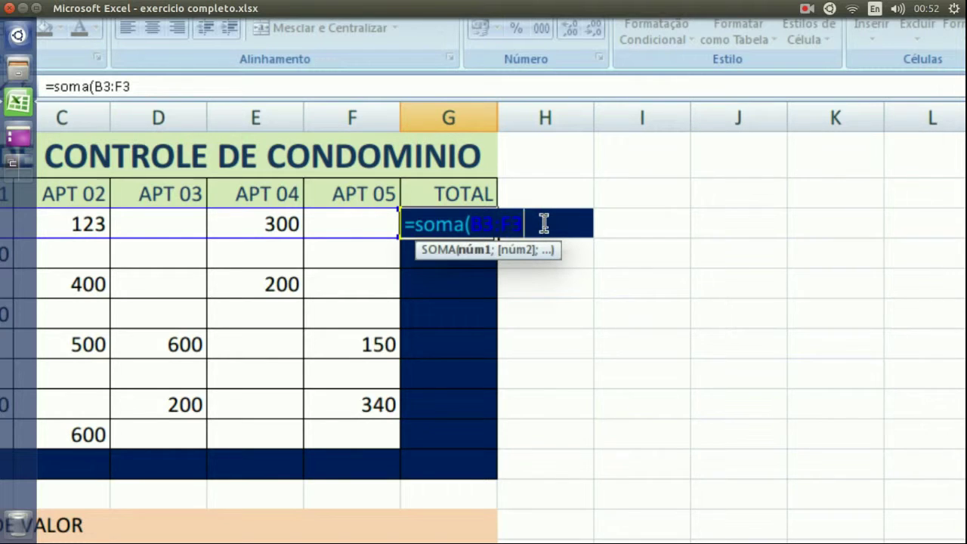
pyautogui.write(')')
pyautogui.press('Return')
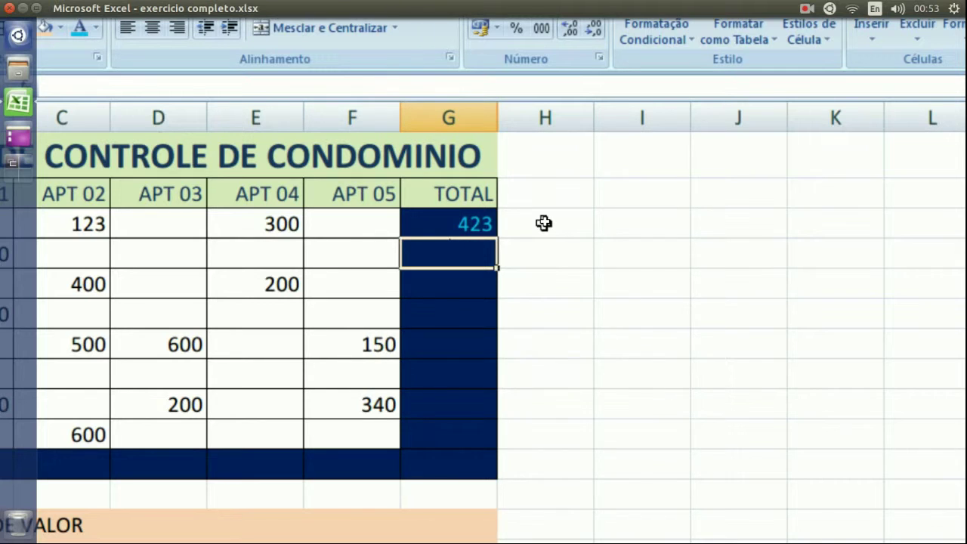
# - Clear the BLC 01 total in G3, recalculate it by applying AutoSum's Soma option to B3:G3, and inspect the formula's range
pyautogui.press('Up')
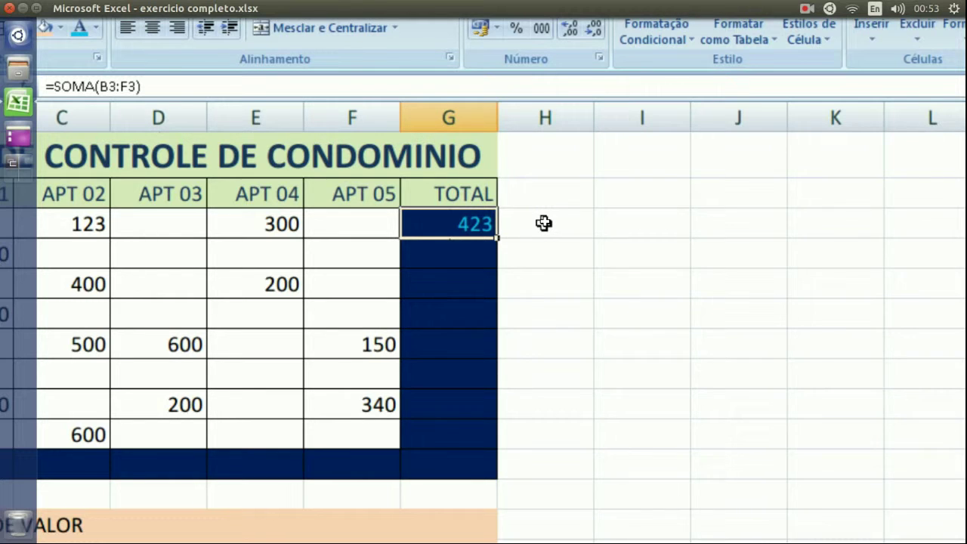
pyautogui.press('Delete')
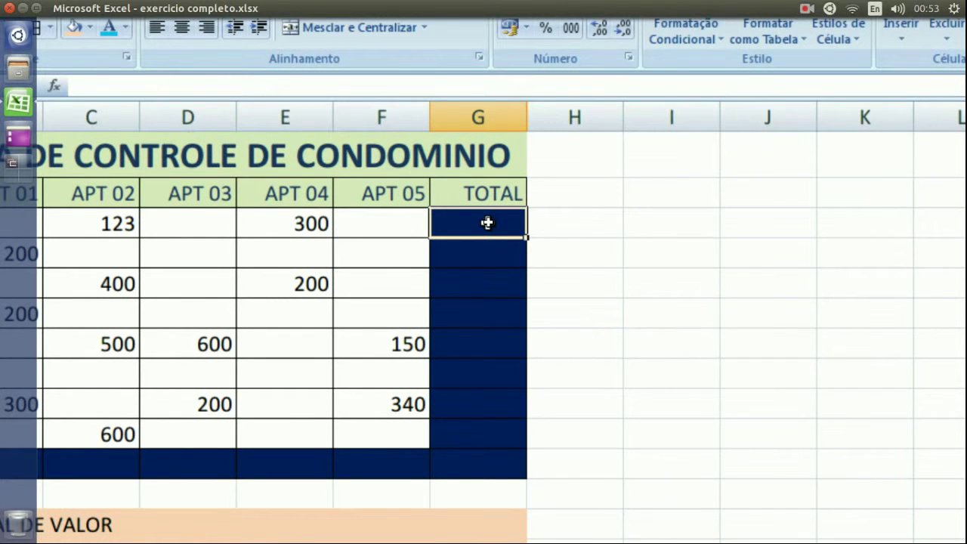
pyautogui.moveTo(470, 223); pyautogui.dragTo(195, 225)
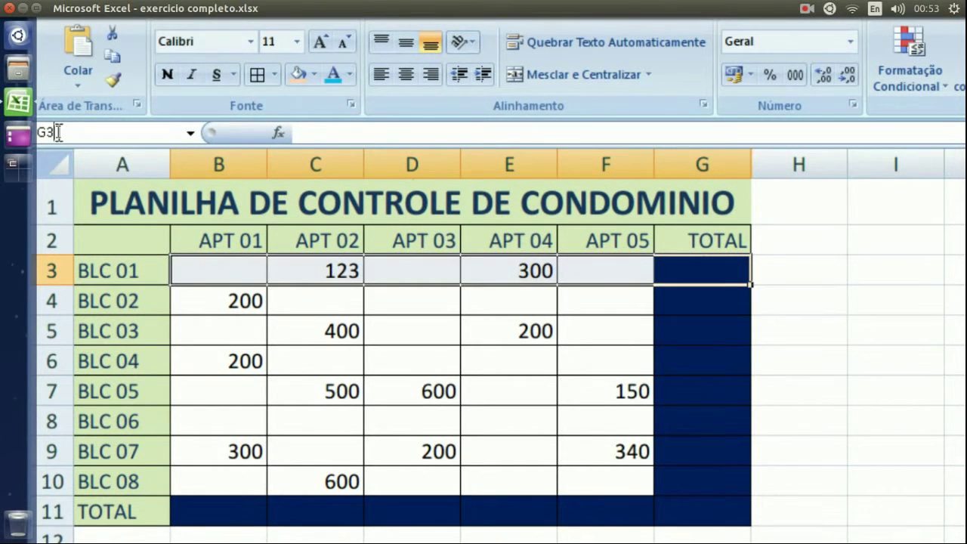
pyautogui.click(57, 132)
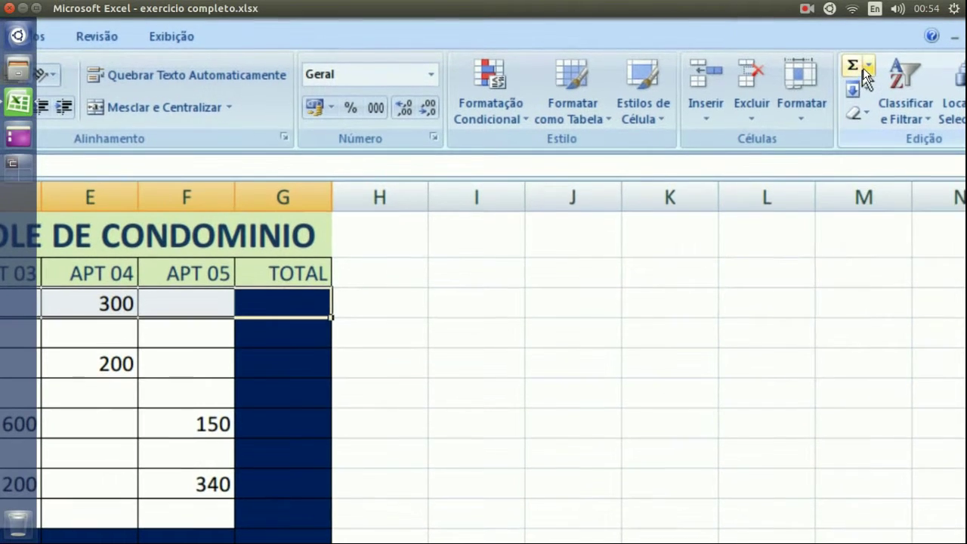
pyautogui.click(866, 70)
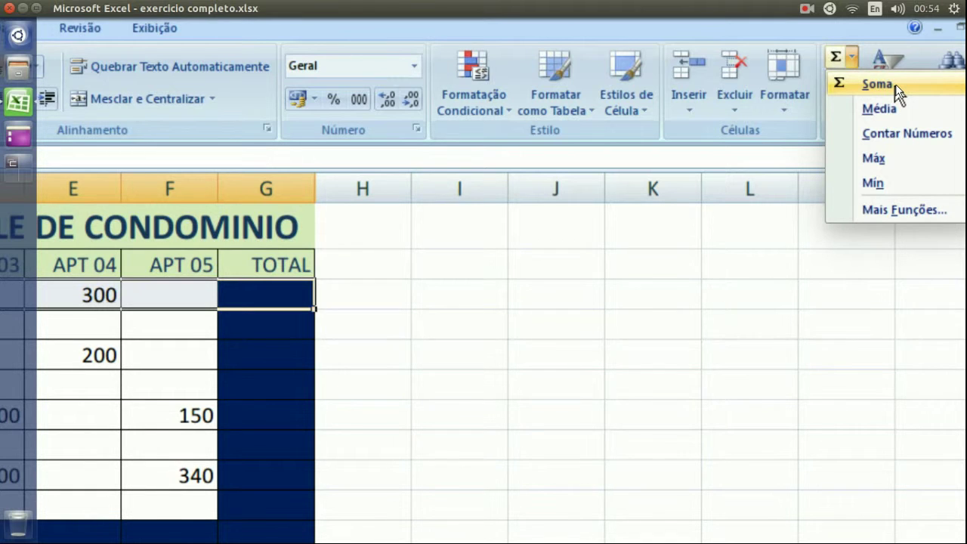
pyautogui.click(896, 89)
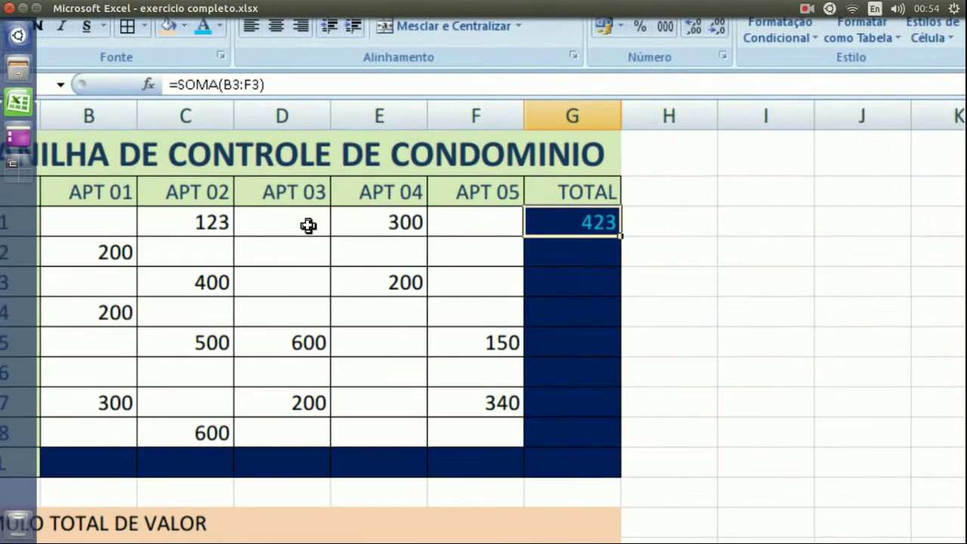
pyautogui.press('F2')
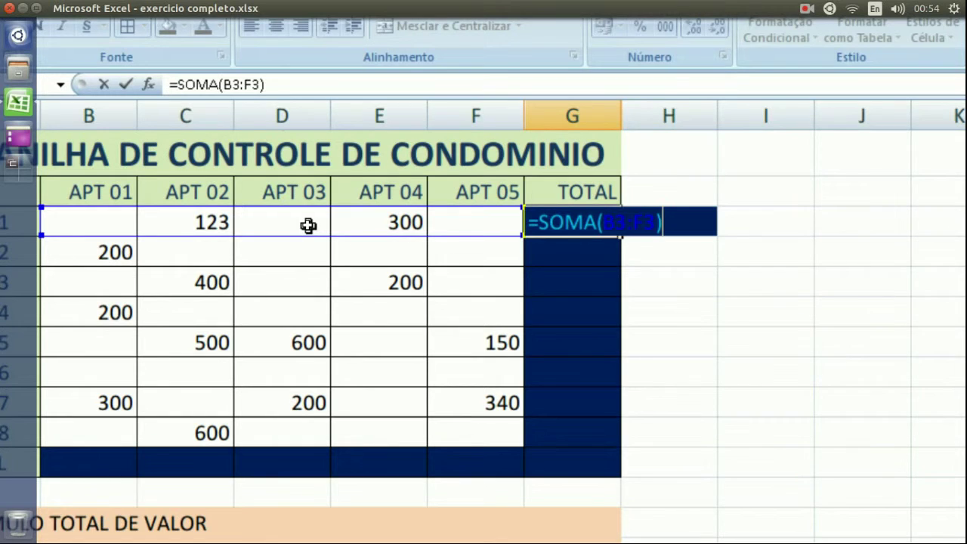
pyautogui.press('Return')
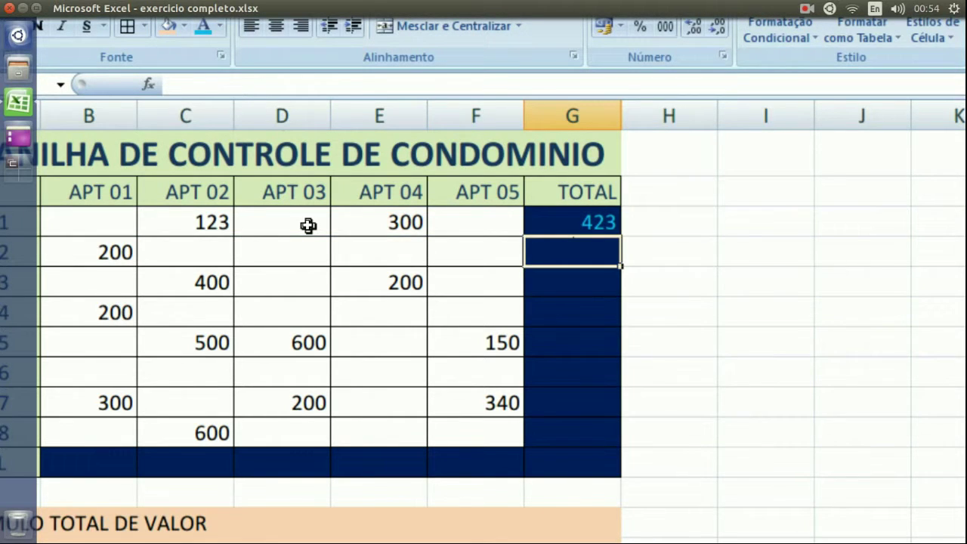
# - Clear G3 once more and total the BLC 01 row again by selecting B3:G3 and applying AutoSum with Soma
pyautogui.press('Up')
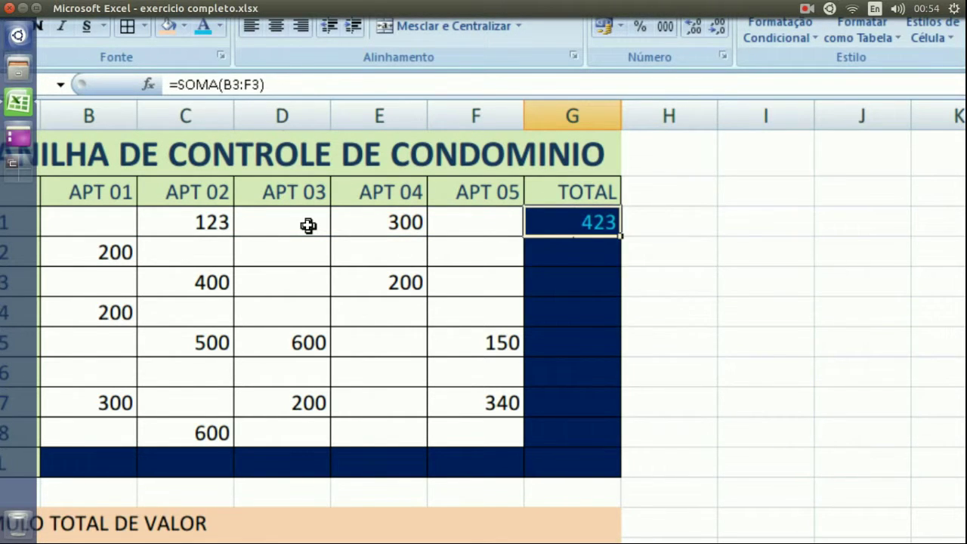
pyautogui.press('Delete')
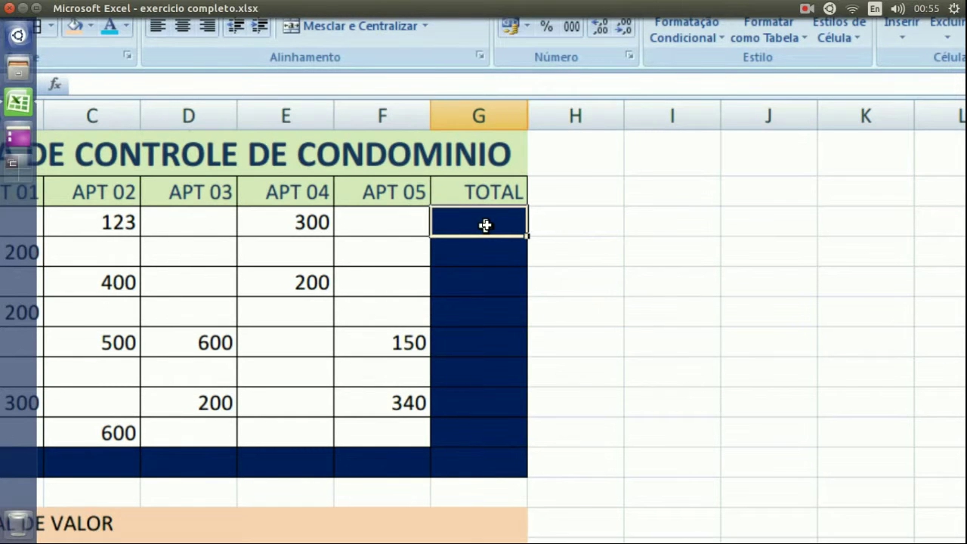
pyautogui.moveTo(485, 224); pyautogui.dragTo(76, 223)
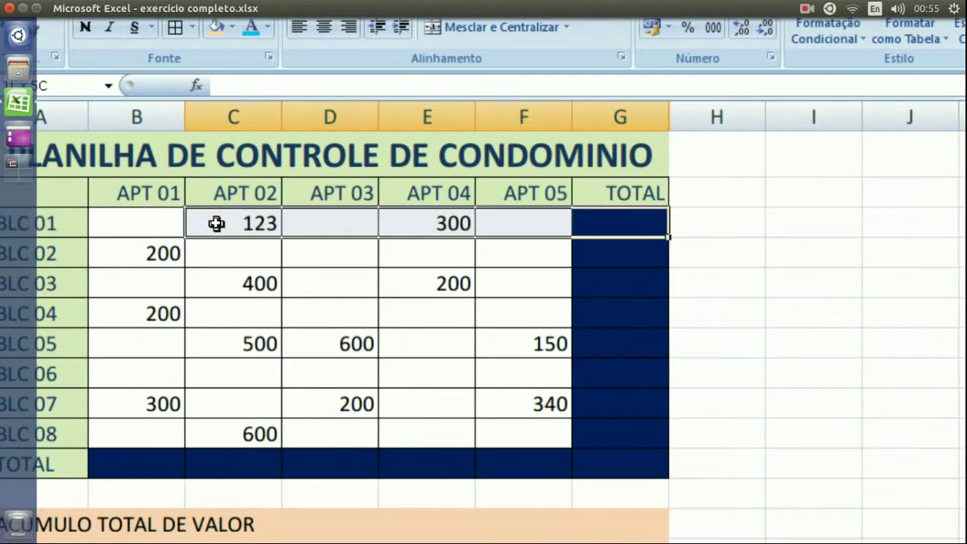
pyautogui.moveTo(217, 224); pyautogui.dragTo(168, 218)
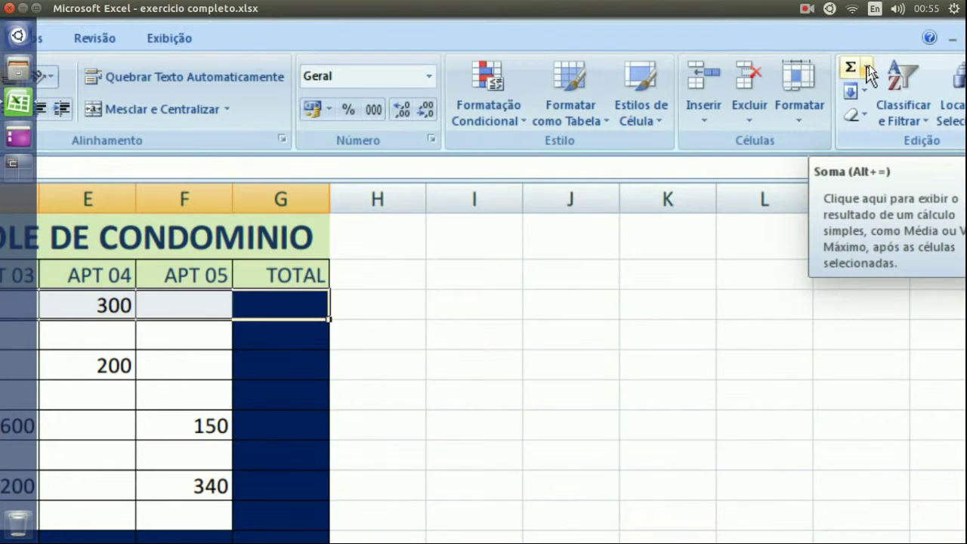
pyautogui.click(868, 71)
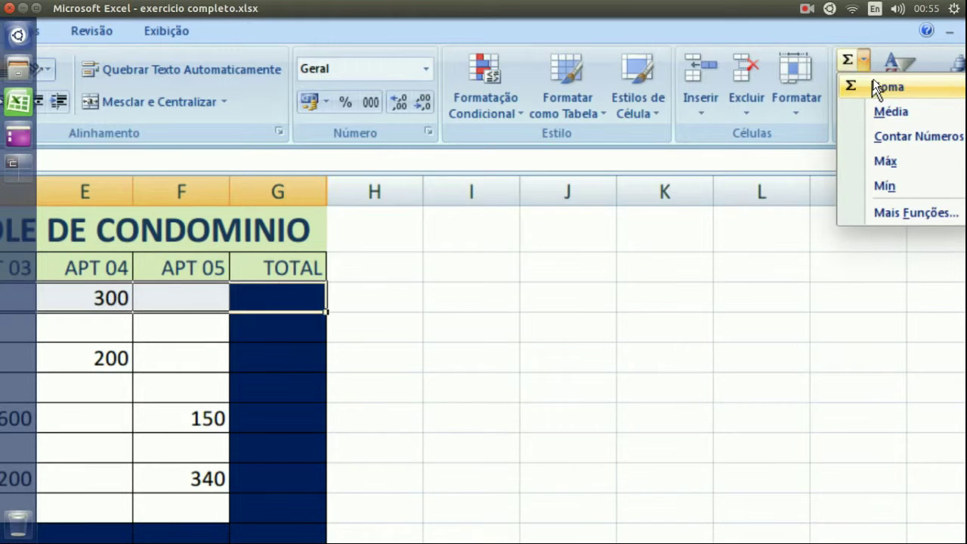
pyautogui.click(888, 87)
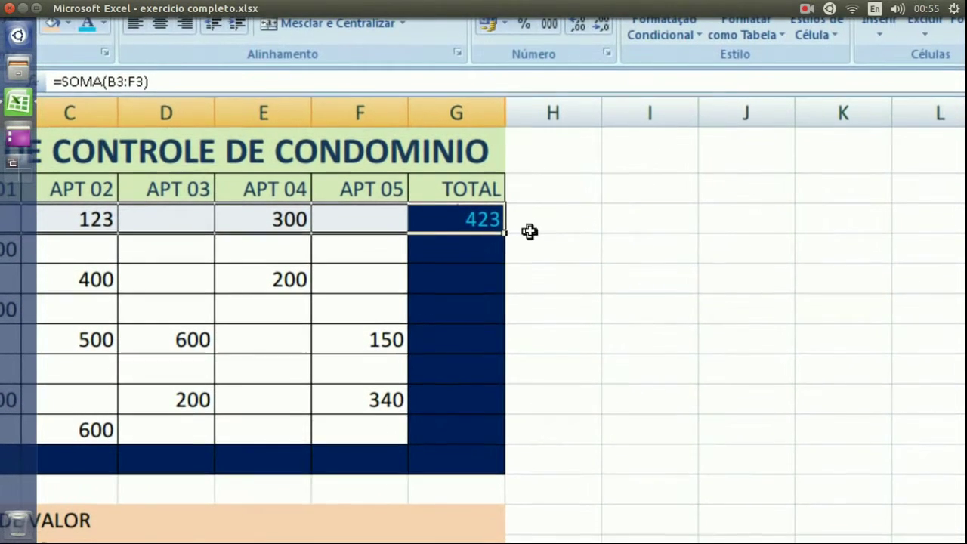
# - Fill the BLC 01 total formula from G3 down through G10 to calculate the totals for BLC 02 to BLC 08
pyautogui.click(527, 193)
pyautogui.click(470, 223)
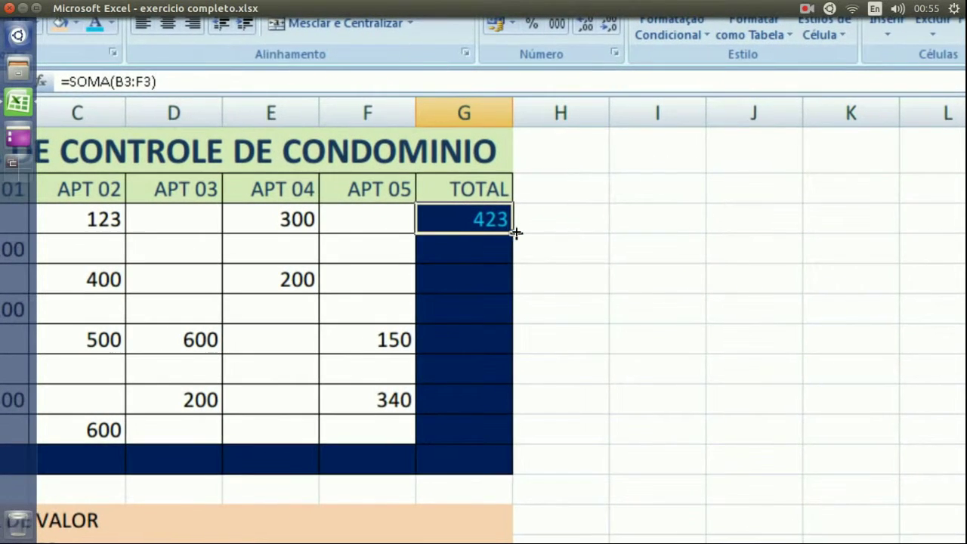
pyautogui.moveTo(516, 233); pyautogui.dragTo(507, 370)
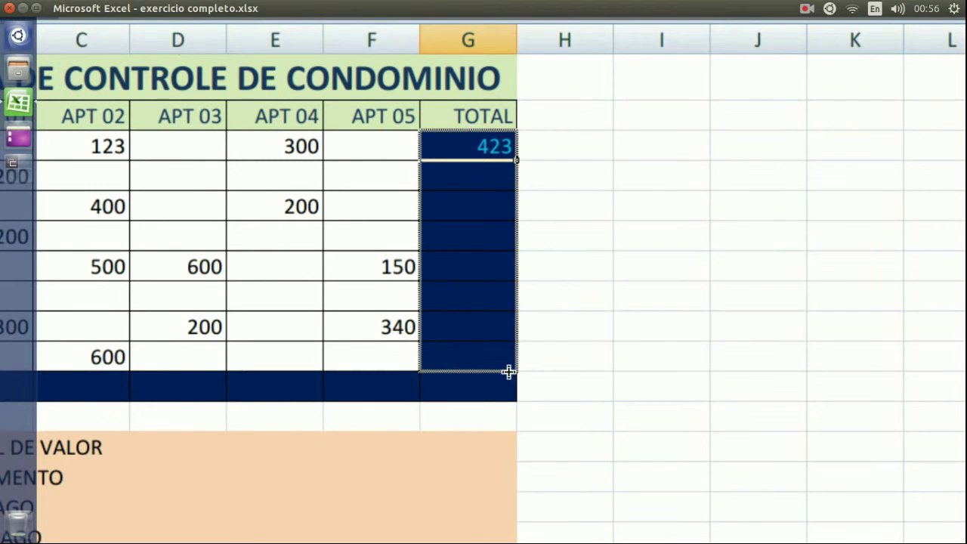
pyautogui.moveTo(507, 370); pyautogui.dragTo(508, 374)
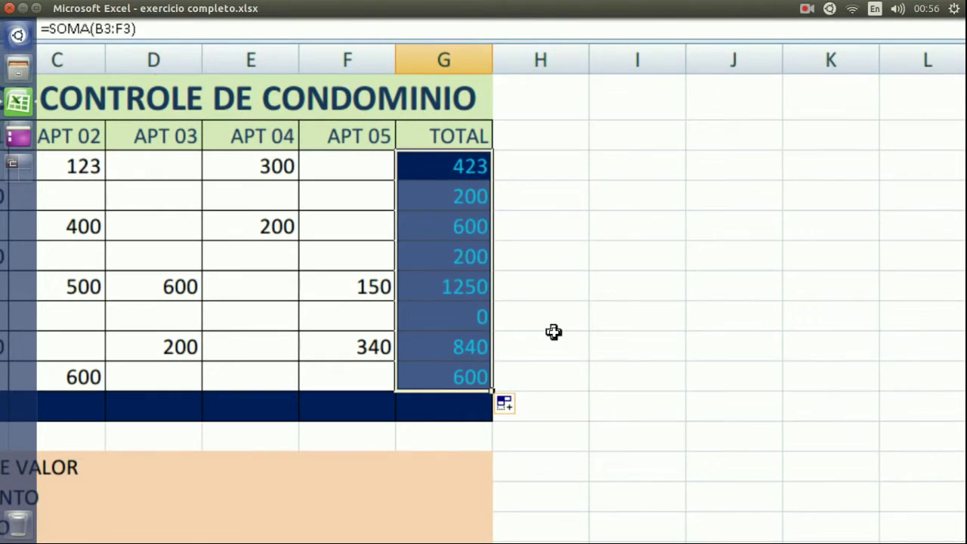
# - Check the BLC 06 total against its row of payments and examine the cell range in the BLC 05 total formula
pyautogui.click(578, 316)
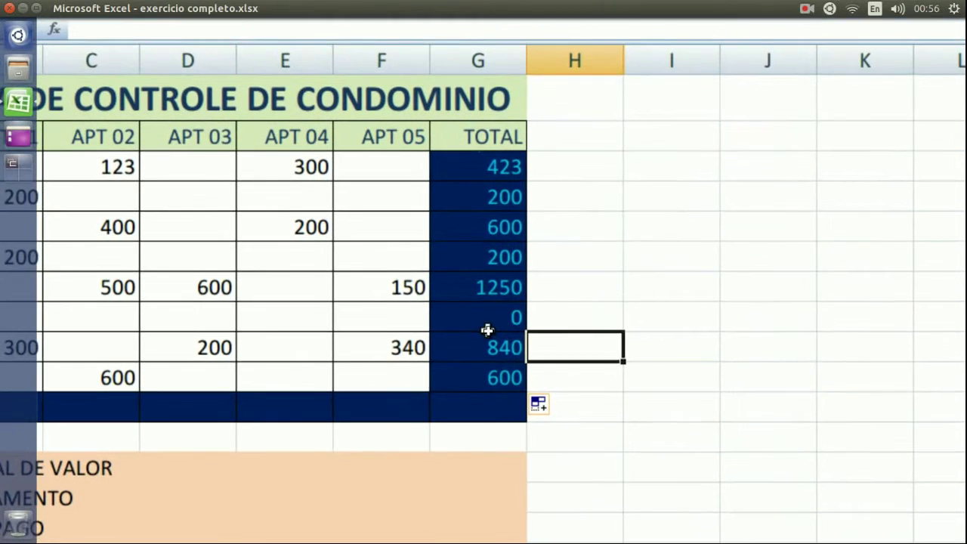
pyautogui.click(474, 311)
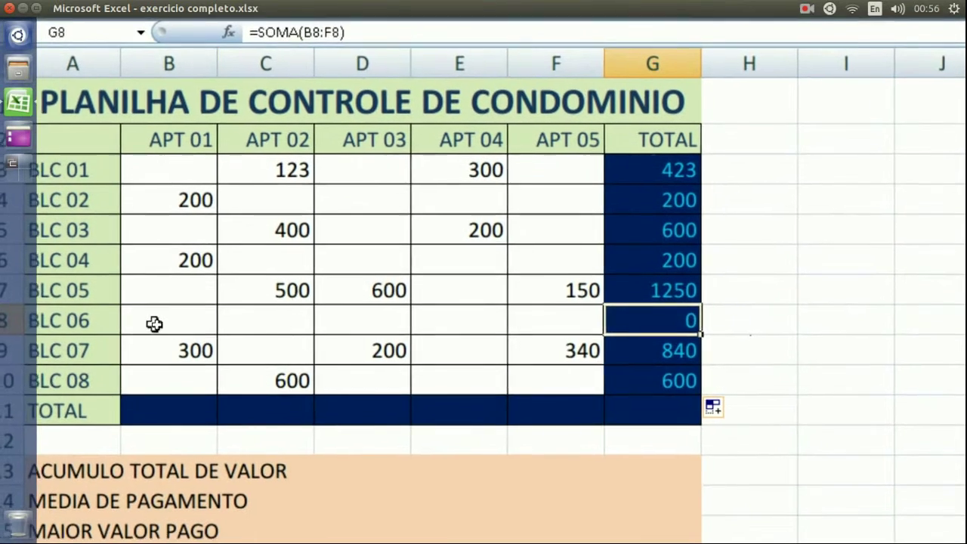
pyautogui.click(71, 313)
pyautogui.moveTo(193, 320); pyautogui.dragTo(649, 316)
pyautogui.click(491, 316)
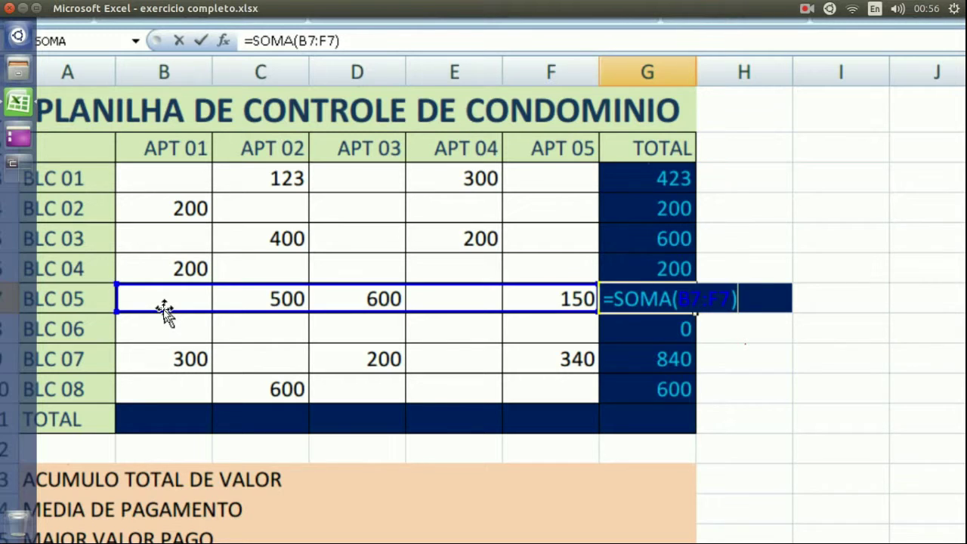
pyautogui.press('Return')
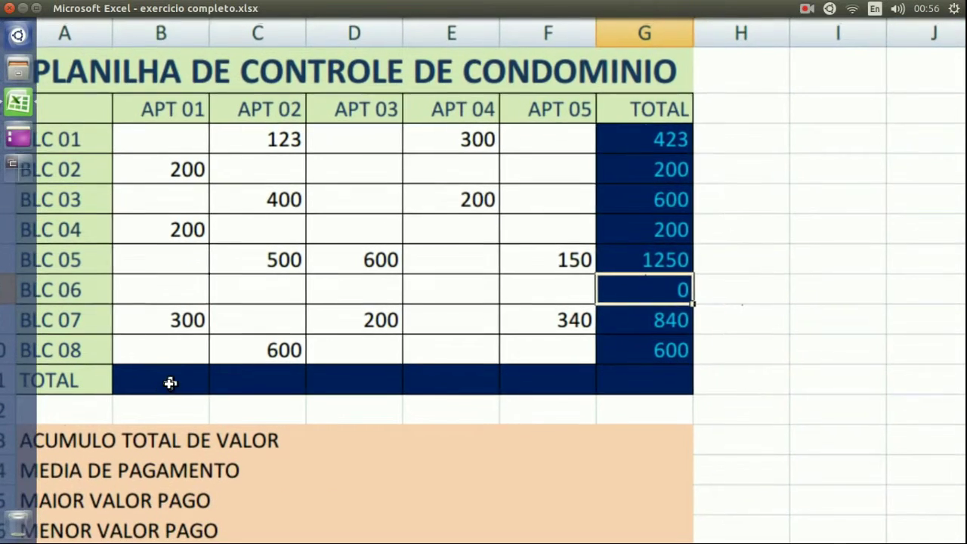
# - Total the APT 01 column in B11 by adding its cells individually with =B3+B4+B5+B6+B7+B8+B9+B10
pyautogui.click(173, 419)
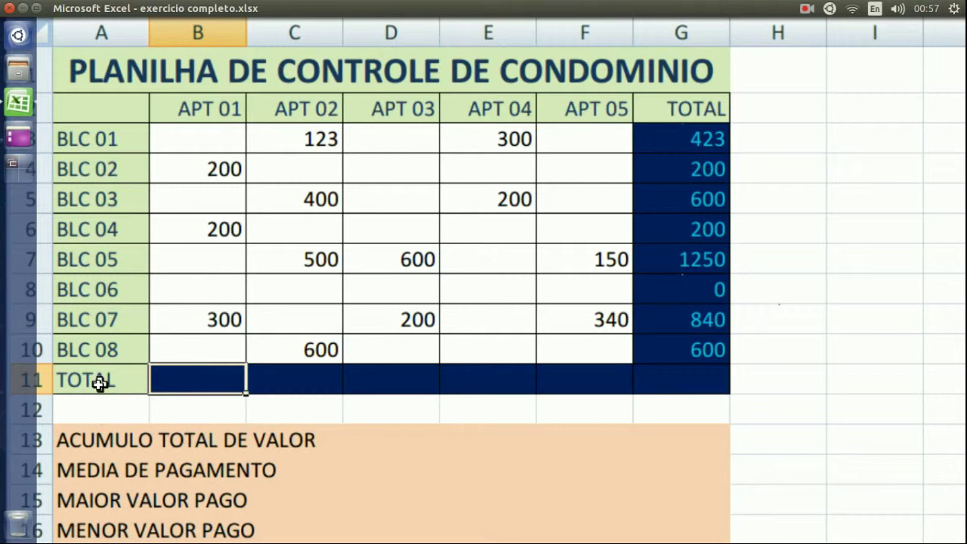
pyautogui.write('=')
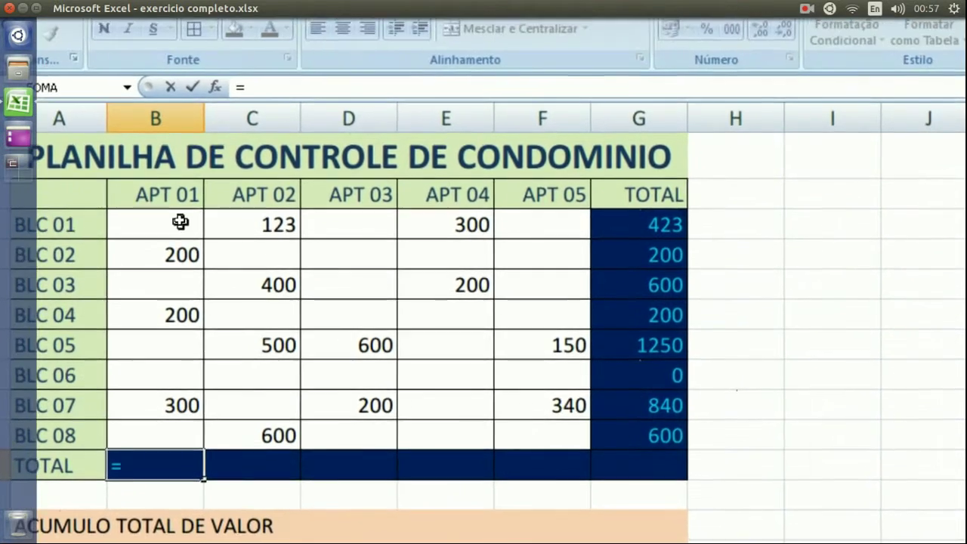
pyautogui.click(180, 221)
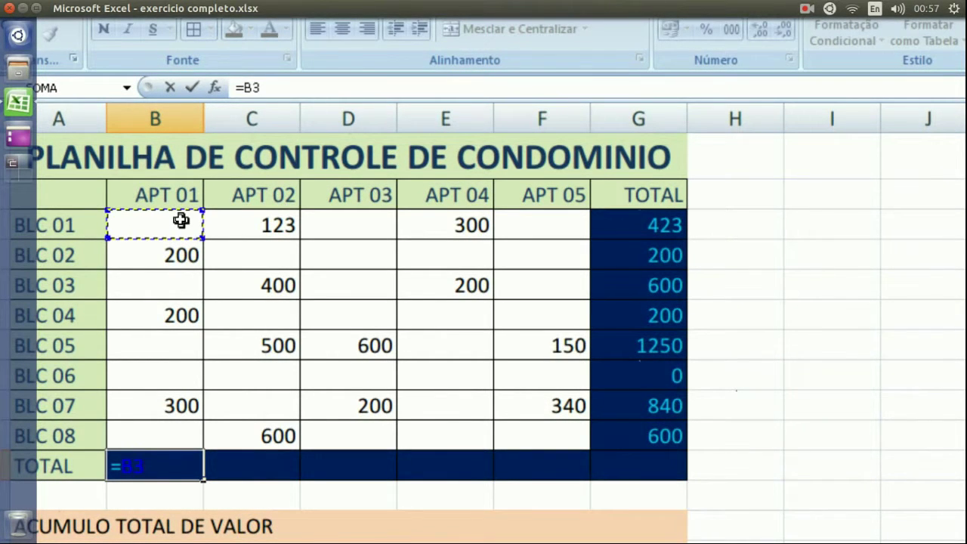
pyautogui.write('+')
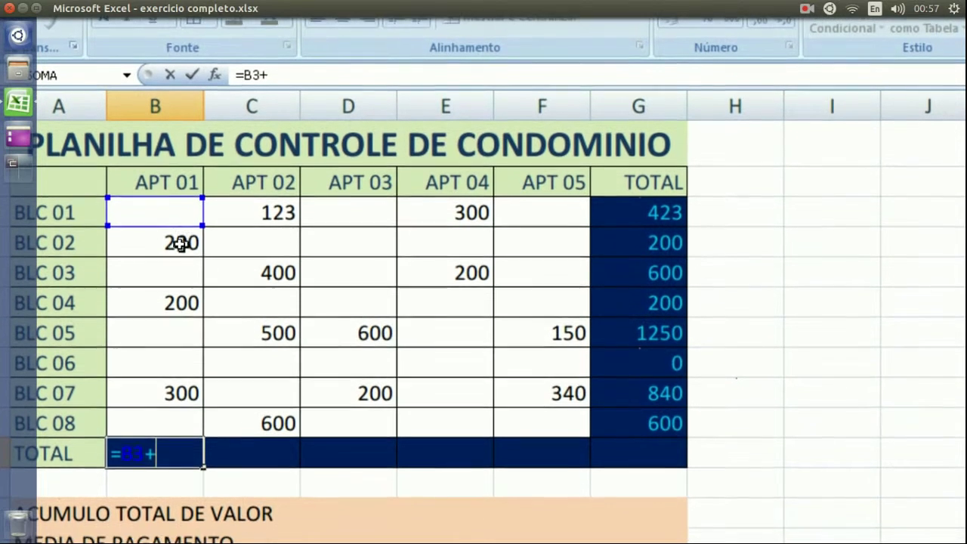
pyautogui.click(180, 243)
pyautogui.write('+')
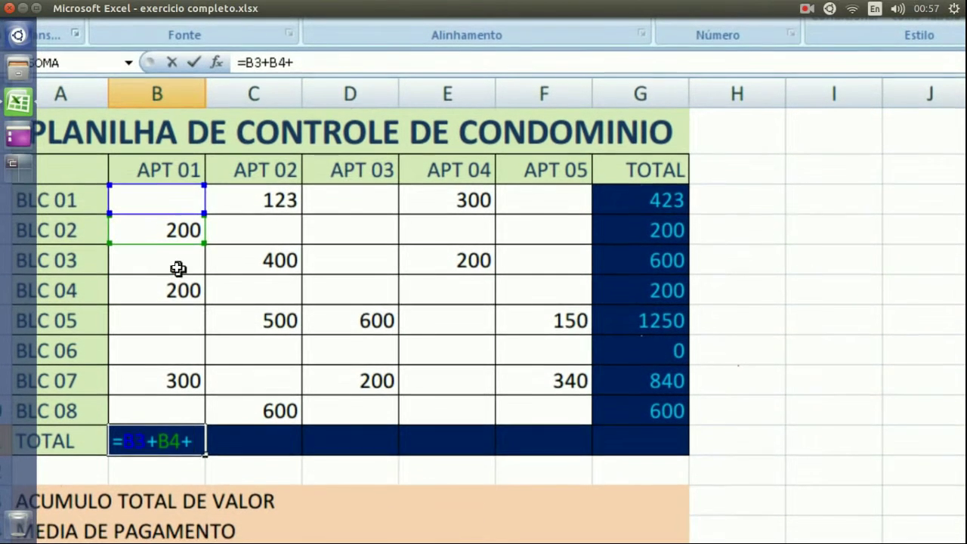
pyautogui.click(177, 276)
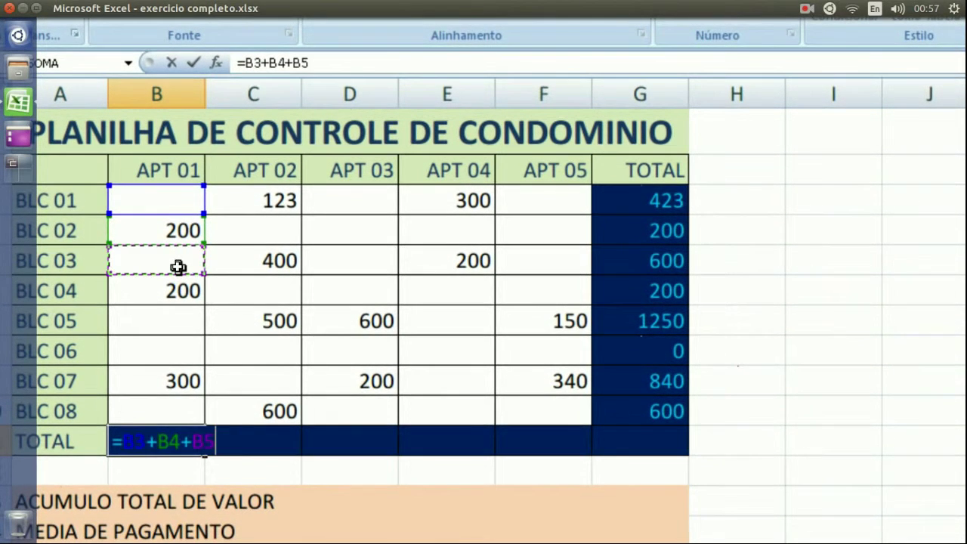
pyautogui.write('+')
pyautogui.click(178, 287)
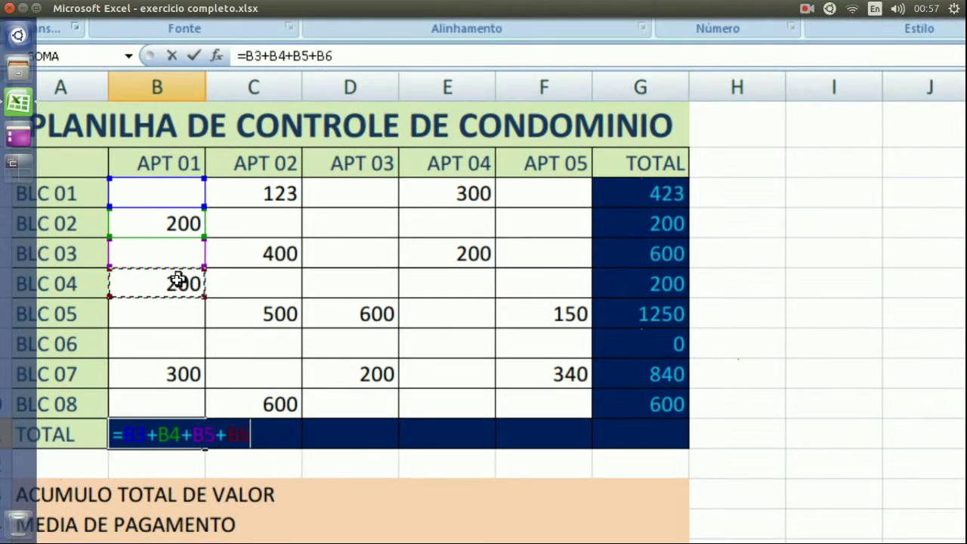
pyautogui.write('+')
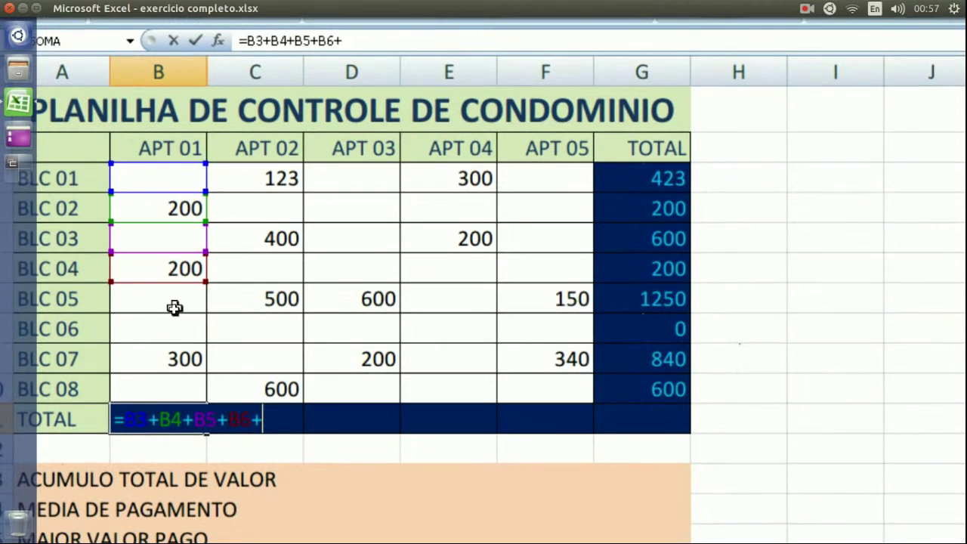
pyautogui.click(175, 307)
pyautogui.write('+')
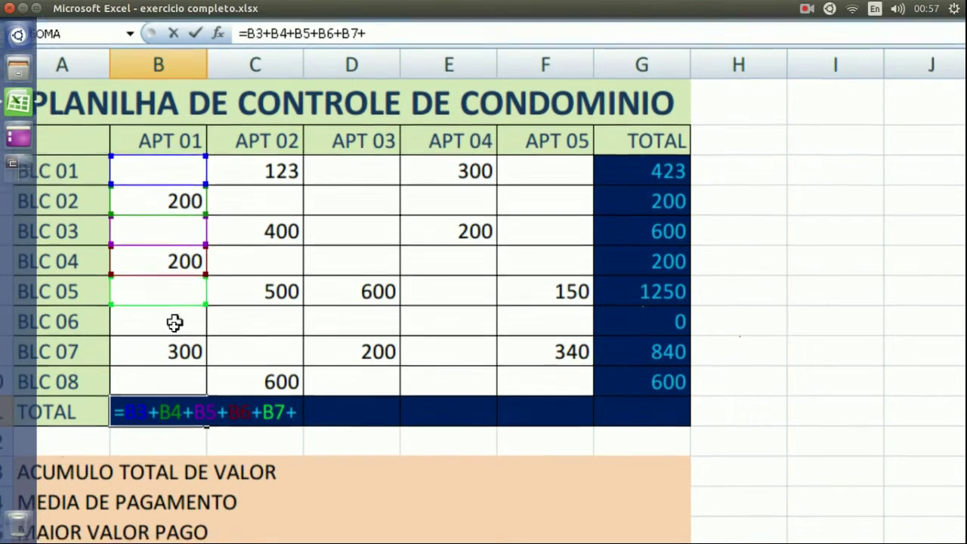
pyautogui.click(174, 322)
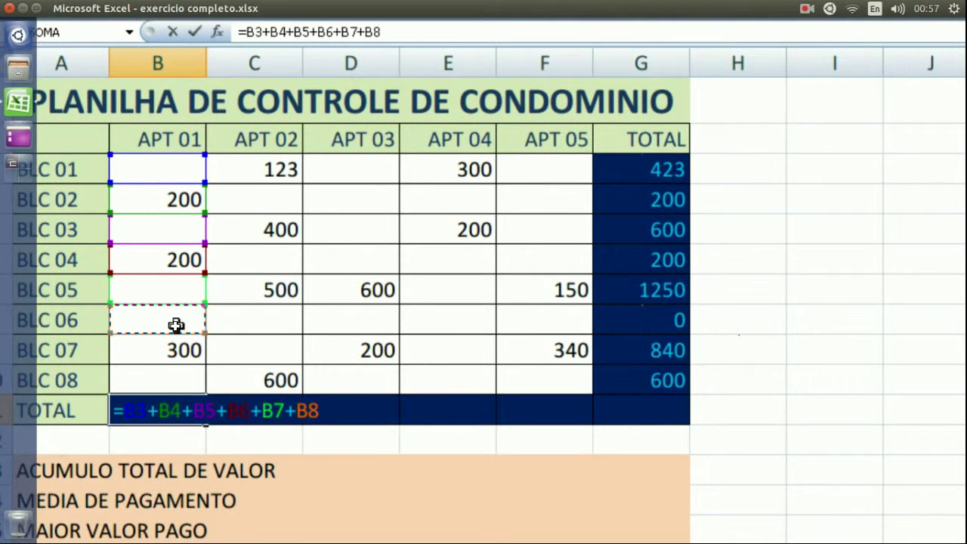
pyautogui.write('+')
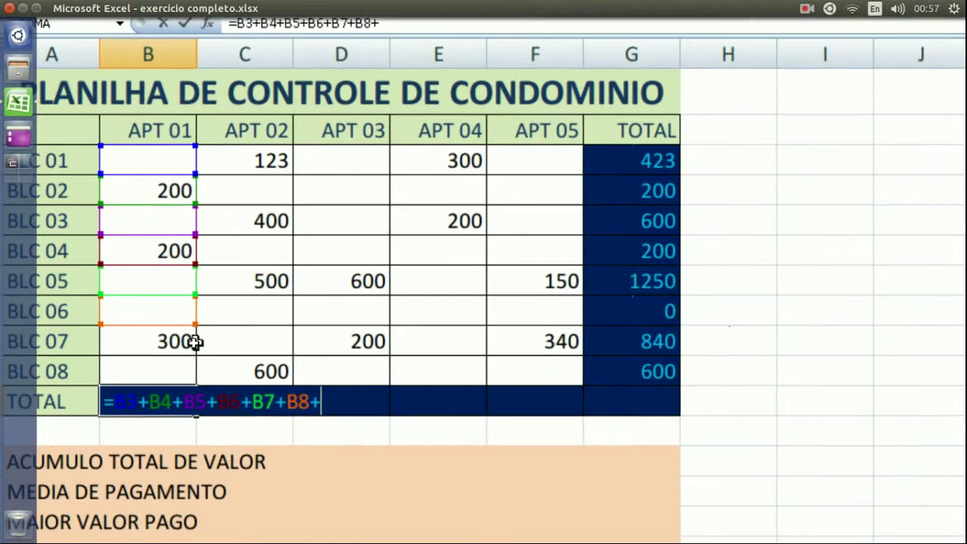
pyautogui.click(174, 350)
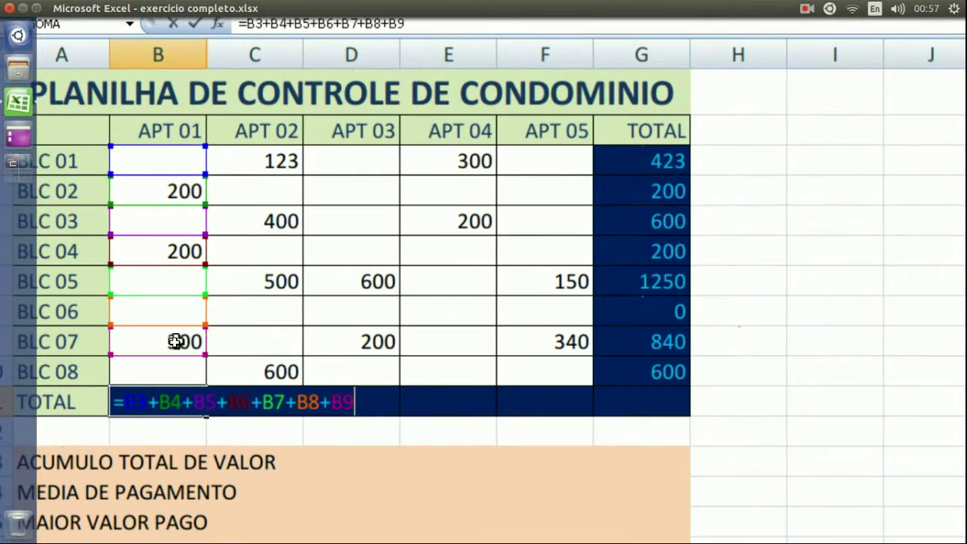
pyautogui.write('+')
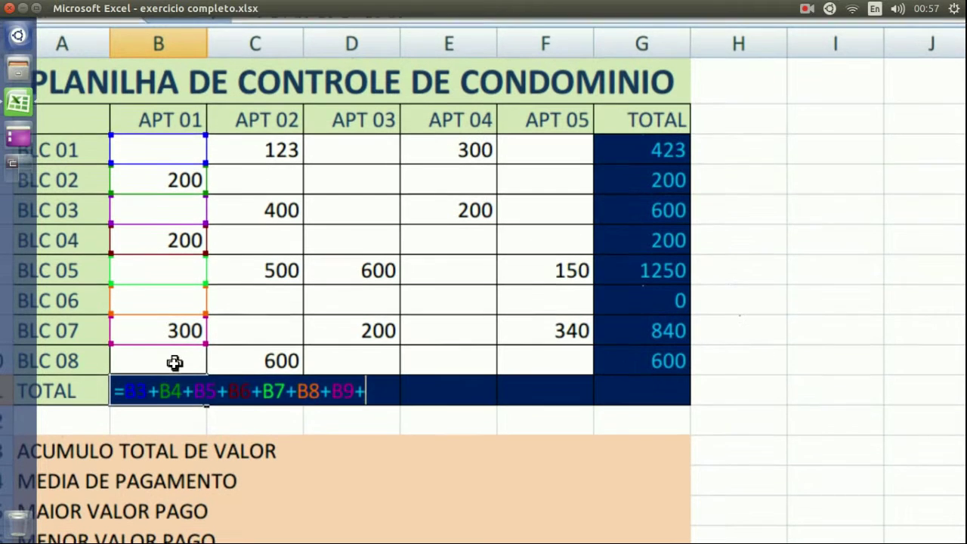
pyautogui.click(174, 372)
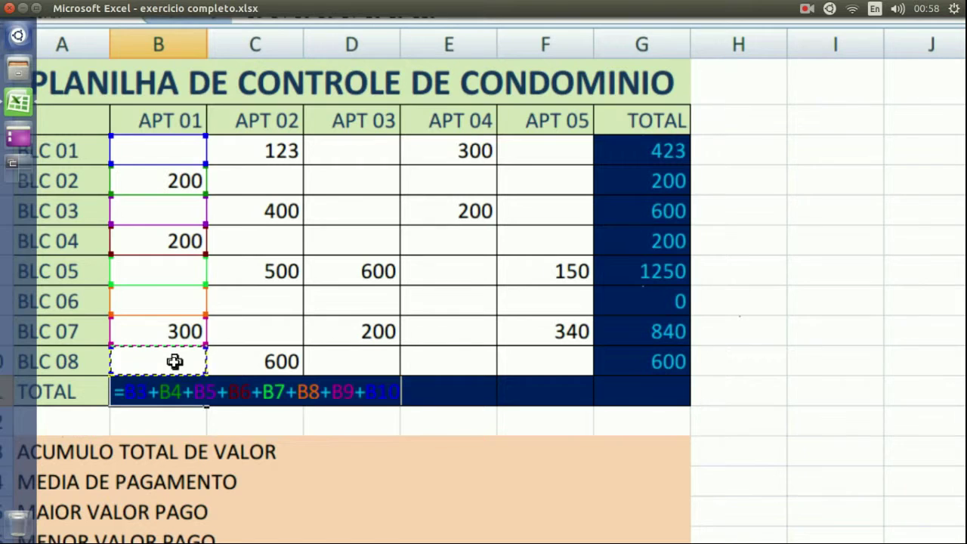
pyautogui.press('Return')
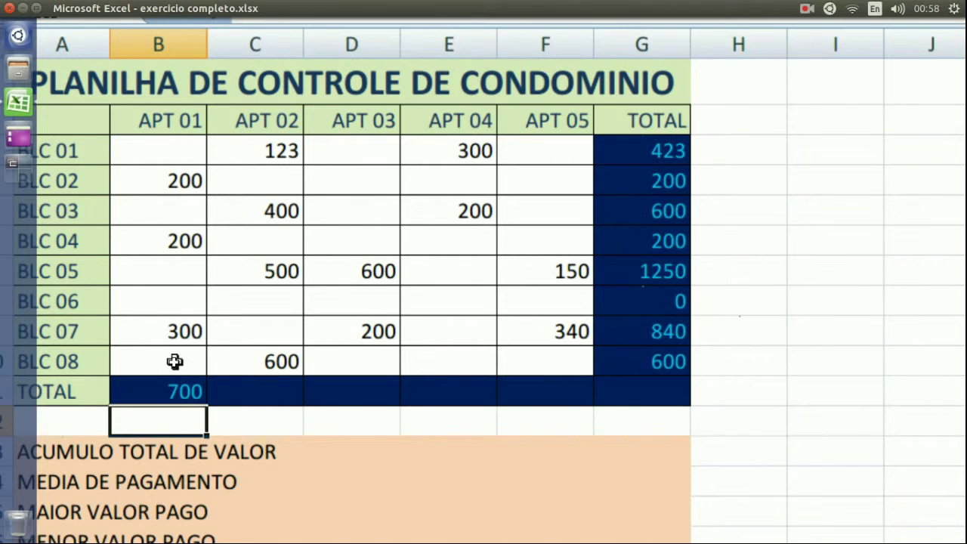
# - Examine the individual cell references in the APT 01 total formula in B11
pyautogui.press('Up')
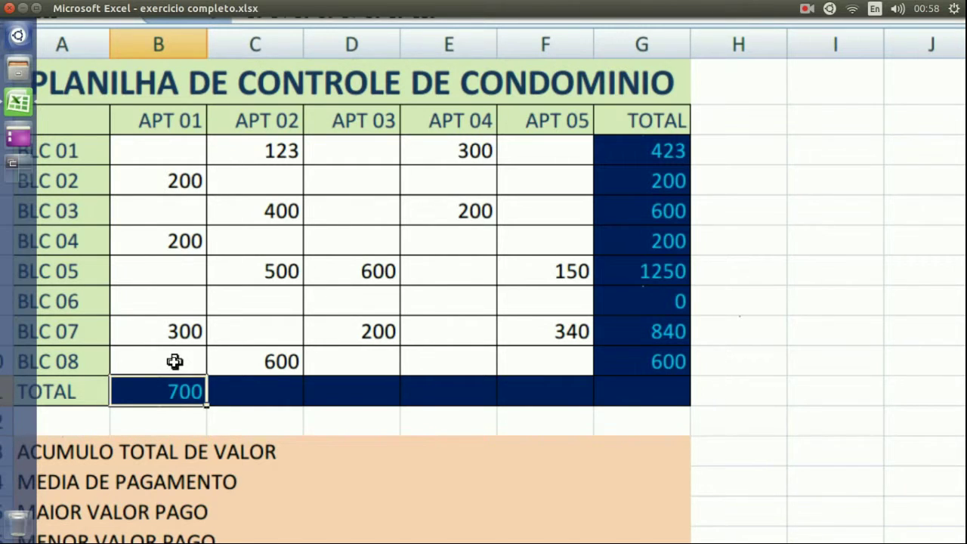
pyautogui.press('F2')
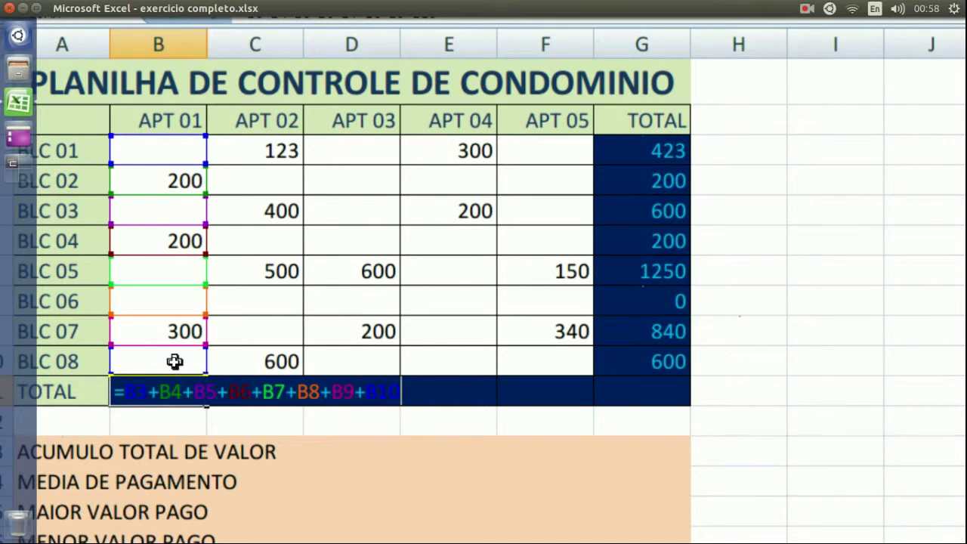
pyautogui.press('Return')
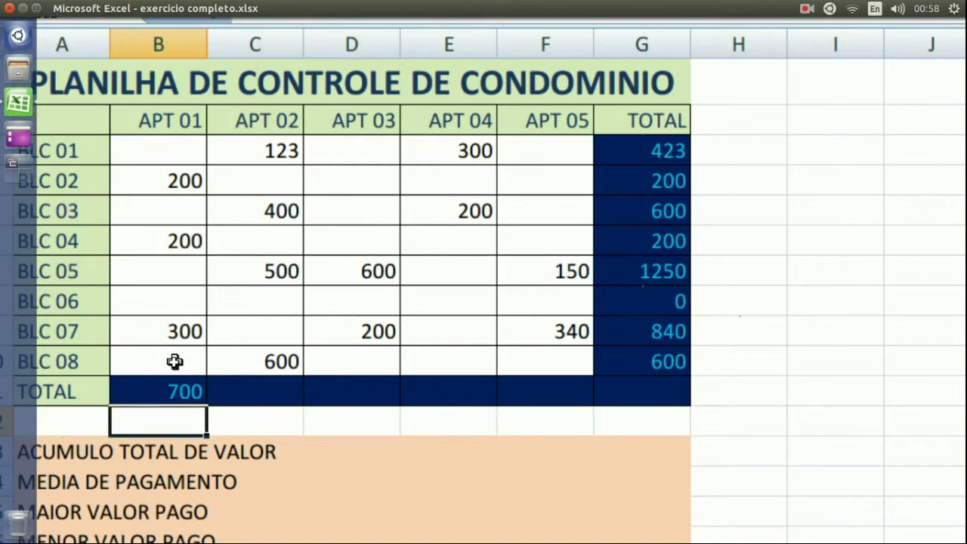
# - Replace the cell-by-cell addition in B11 with the formula =soma(B3:B10)
pyautogui.press('Up')
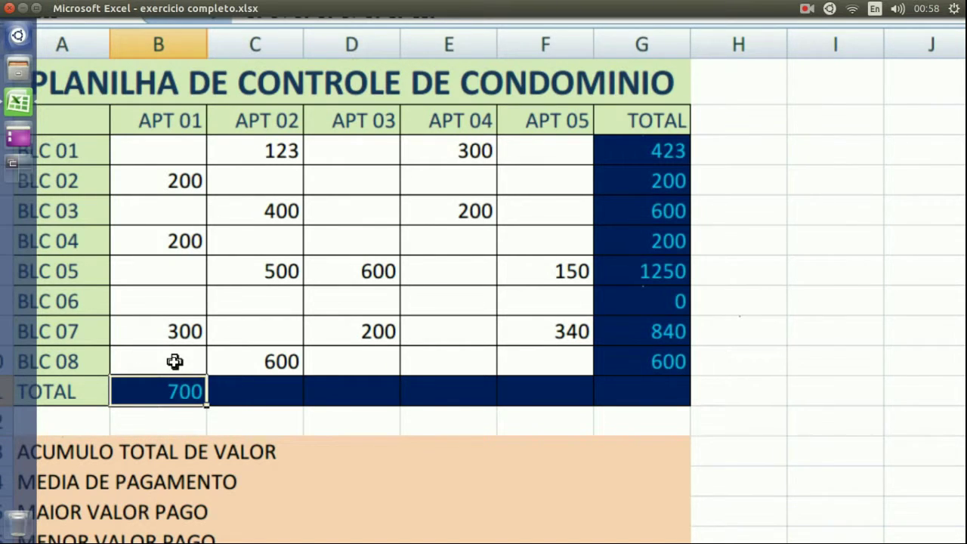
pyautogui.write('=')
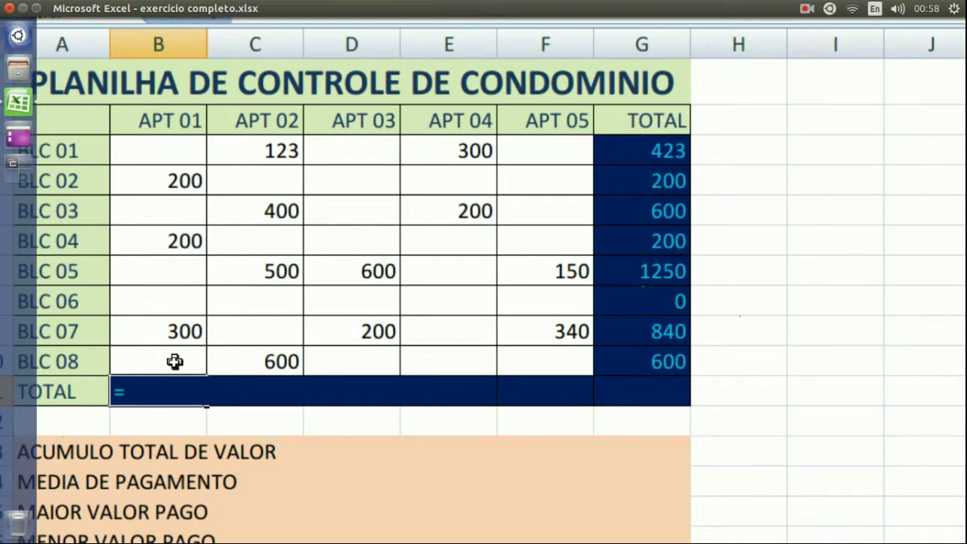
pyautogui.write('soma')
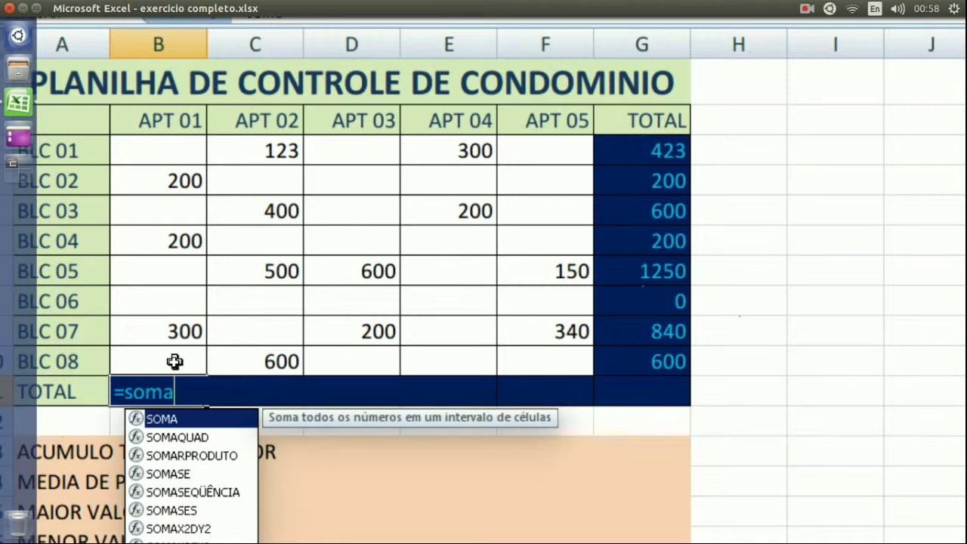
pyautogui.write('9')
pyautogui.press('BackSpace')
pyautogui.write('(')
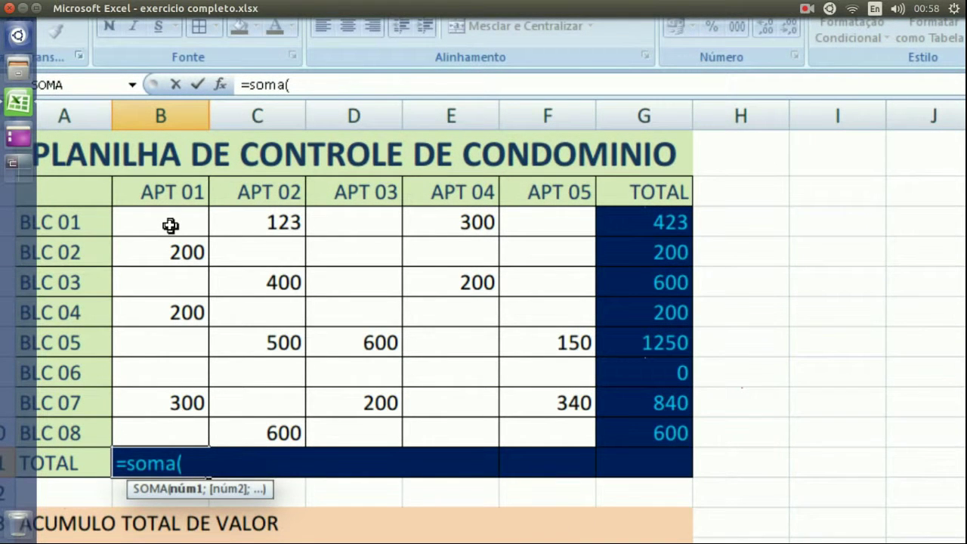
pyautogui.click(170, 225)
pyautogui.moveTo(170, 225); pyautogui.dragTo(166, 368)
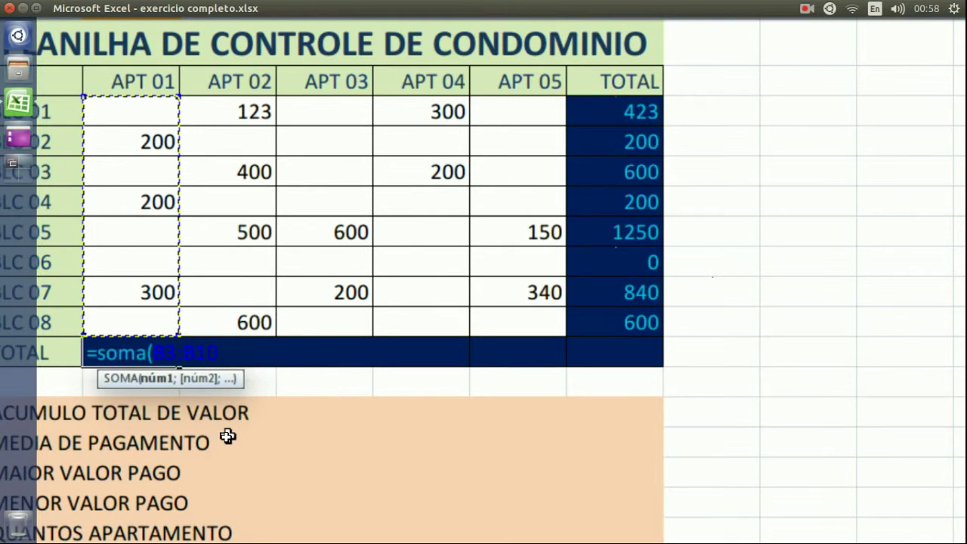
pyautogui.write(')')
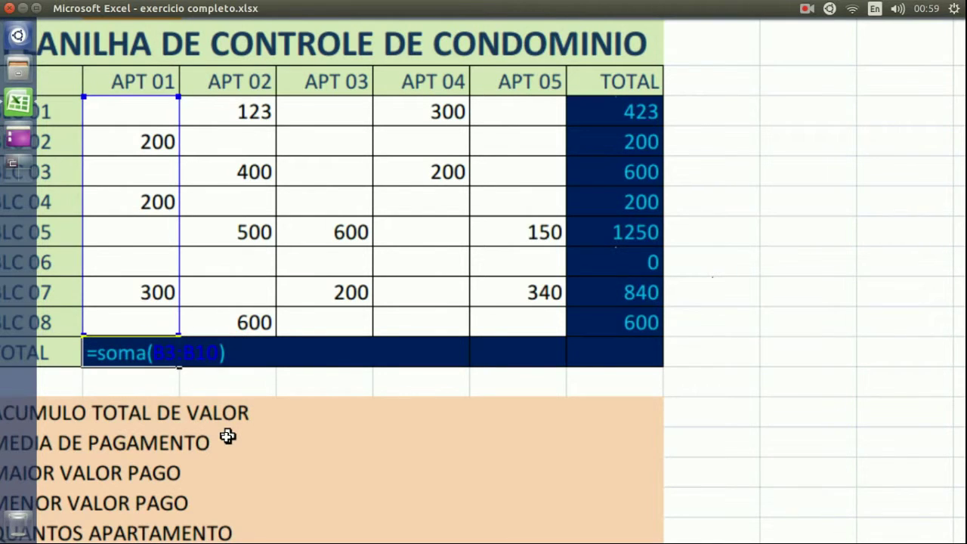
pyautogui.press('Return')
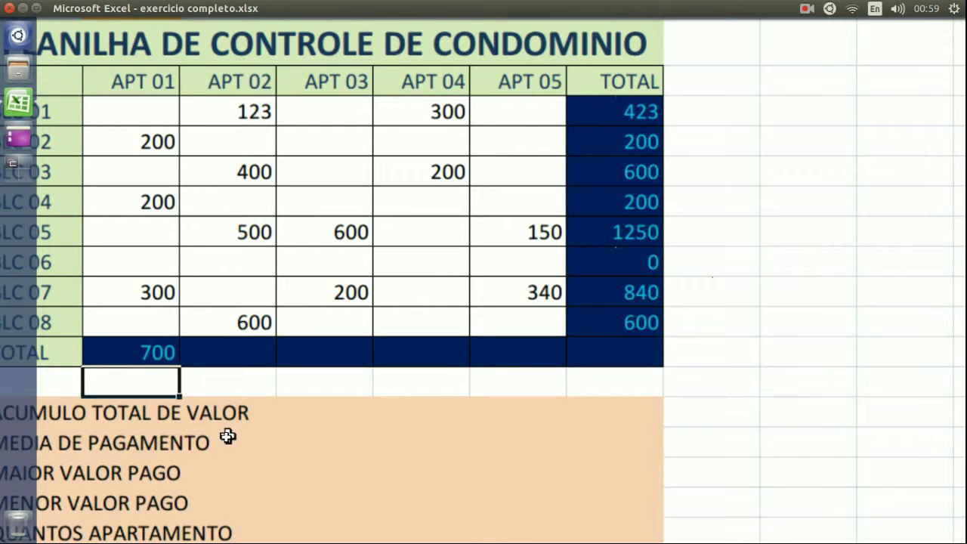
# - Clear B11 and total the APT 01 column again by selecting B3:B11 and applying AutoSum with Soma
pyautogui.press('Up')
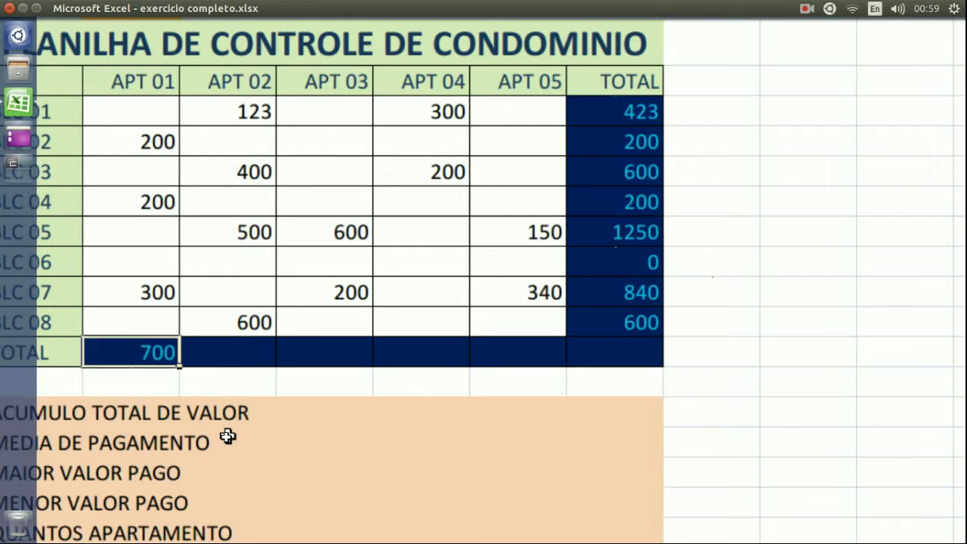
pyautogui.press('Delete')
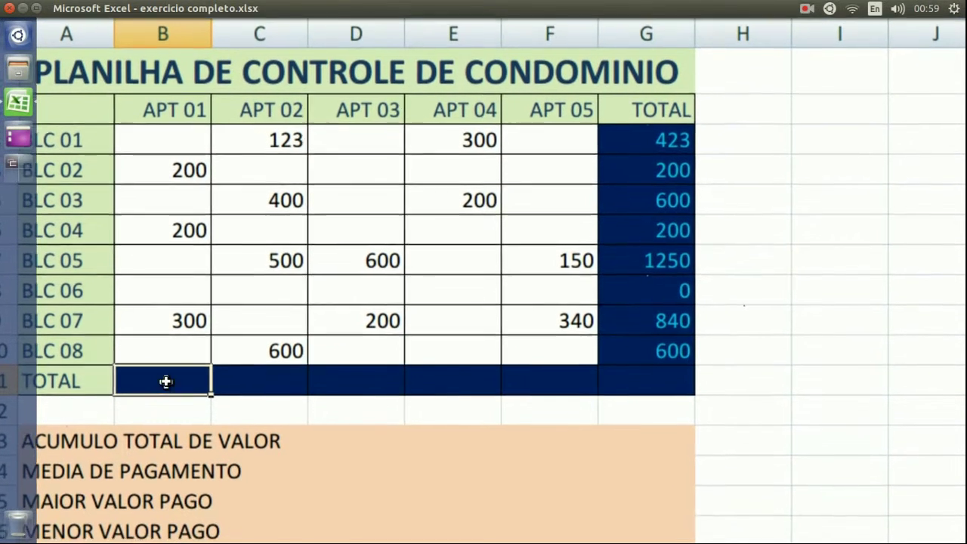
pyautogui.moveTo(168, 379); pyautogui.dragTo(180, 220)
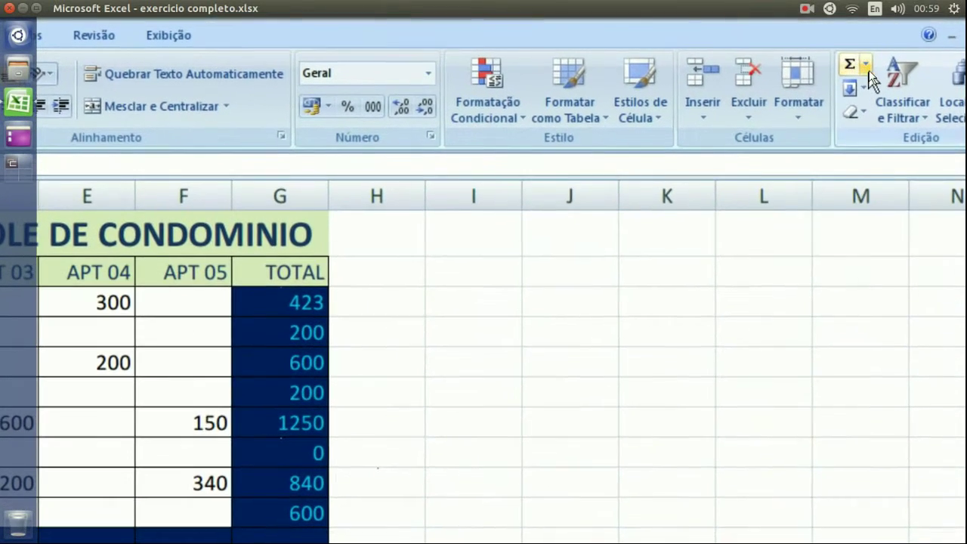
pyautogui.click(866, 66)
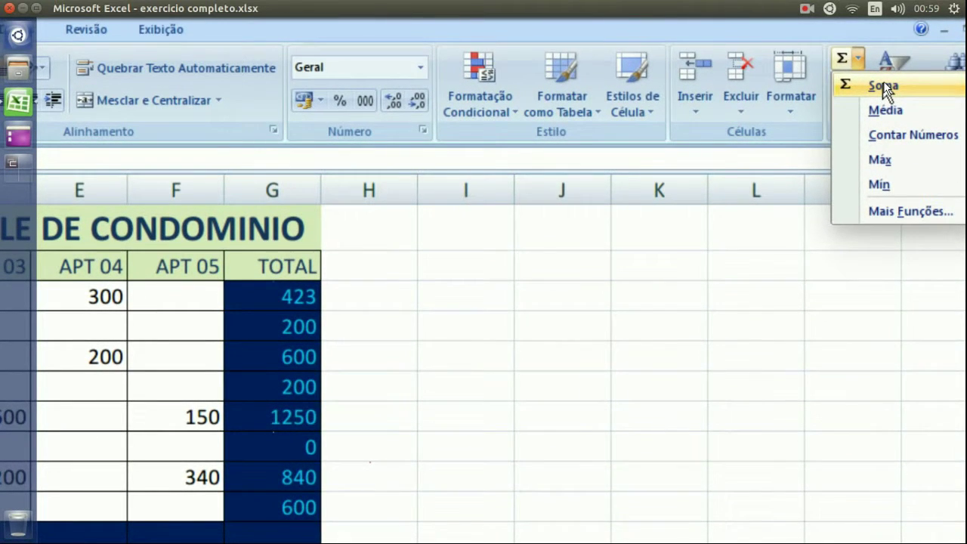
pyautogui.click(882, 87)
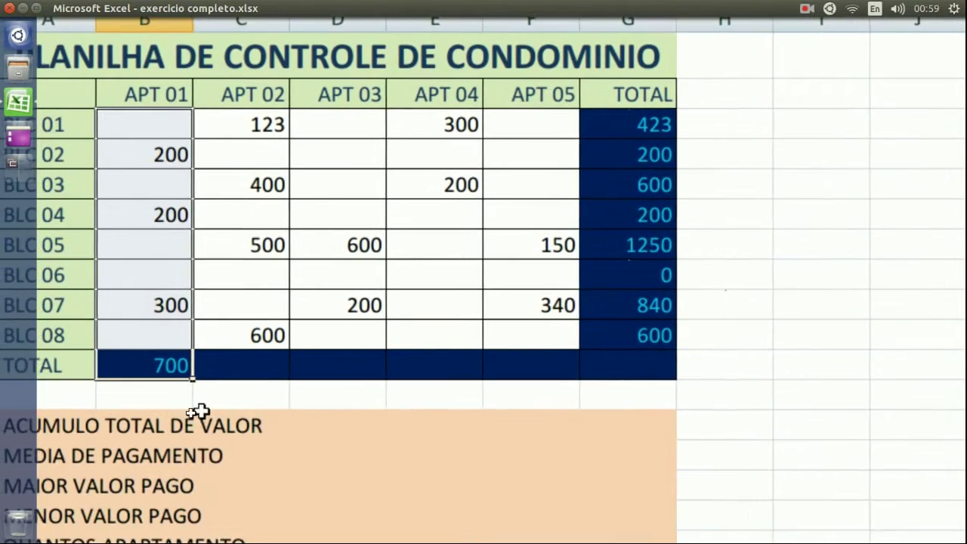
# - Inspect the cell range used by the AutoSum formula in B11
pyautogui.click(171, 376)
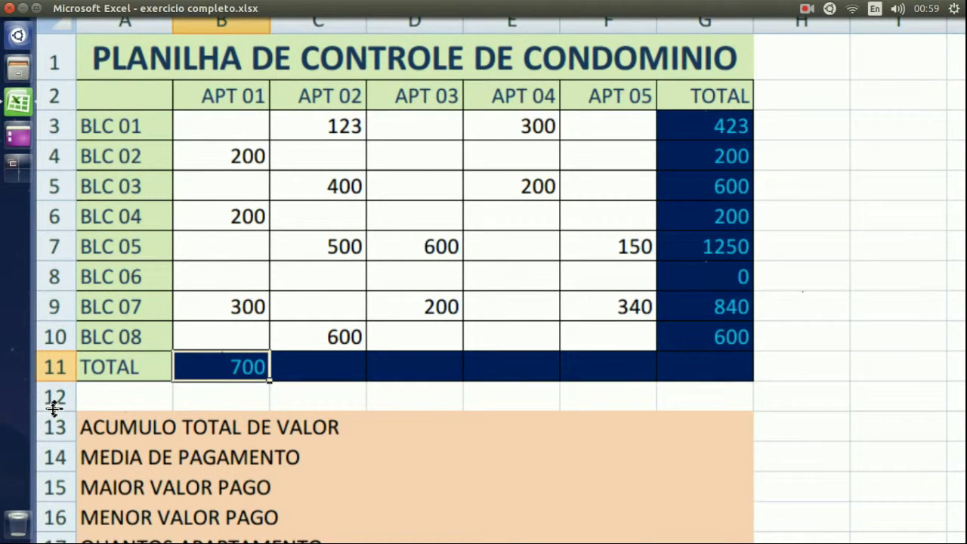
pyautogui.press('F2')
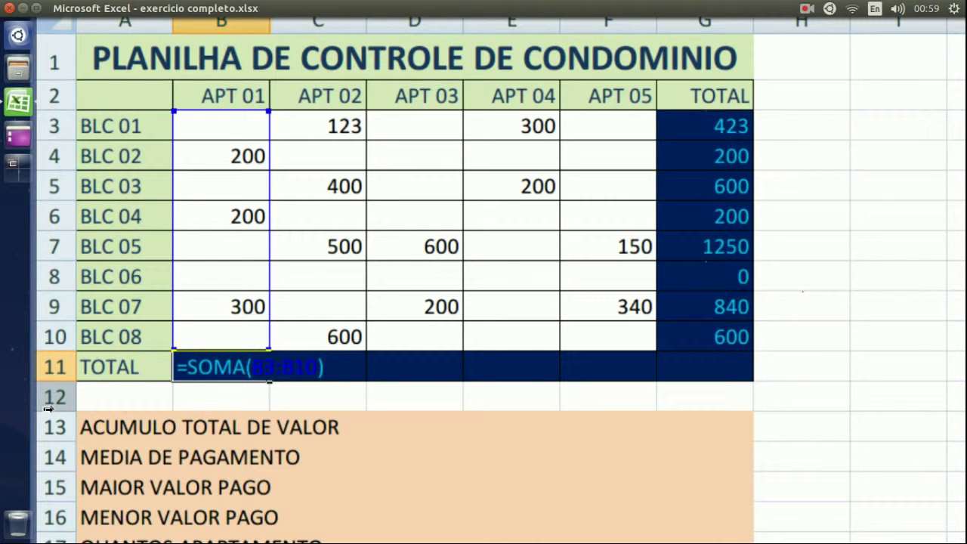
pyautogui.press('Return')
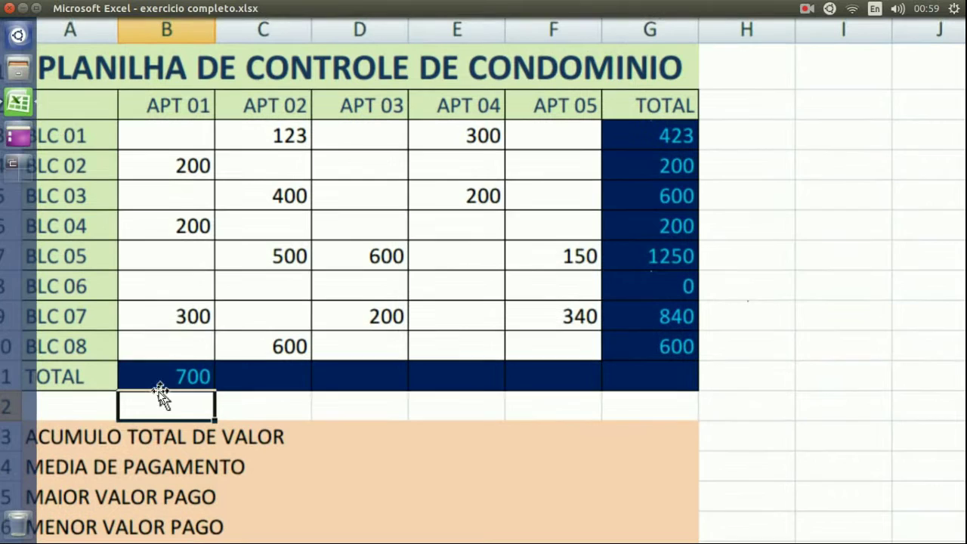
# - Fill the APT 01 total formula from B11 across through G11 to total the remaining apartments and the TOTAL column
pyautogui.click(213, 367)
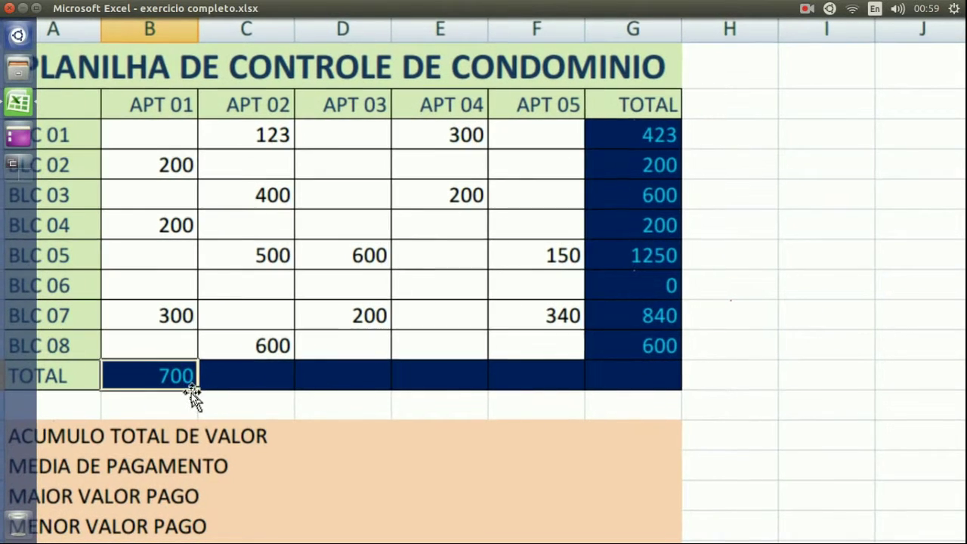
pyautogui.moveTo(195, 389); pyautogui.dragTo(491, 383)
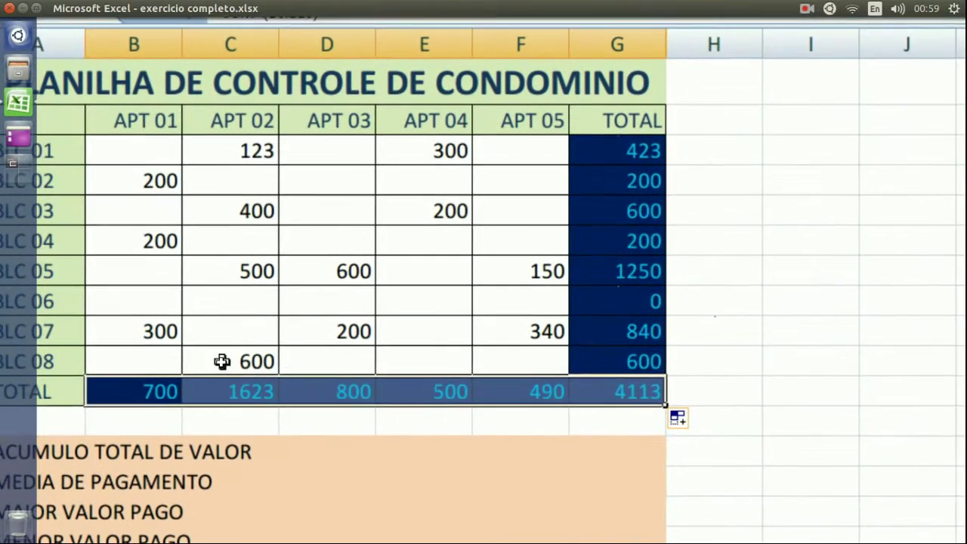
# - Change the font color of the grand total in G11 to the standard green
pyautogui.click(220, 358)
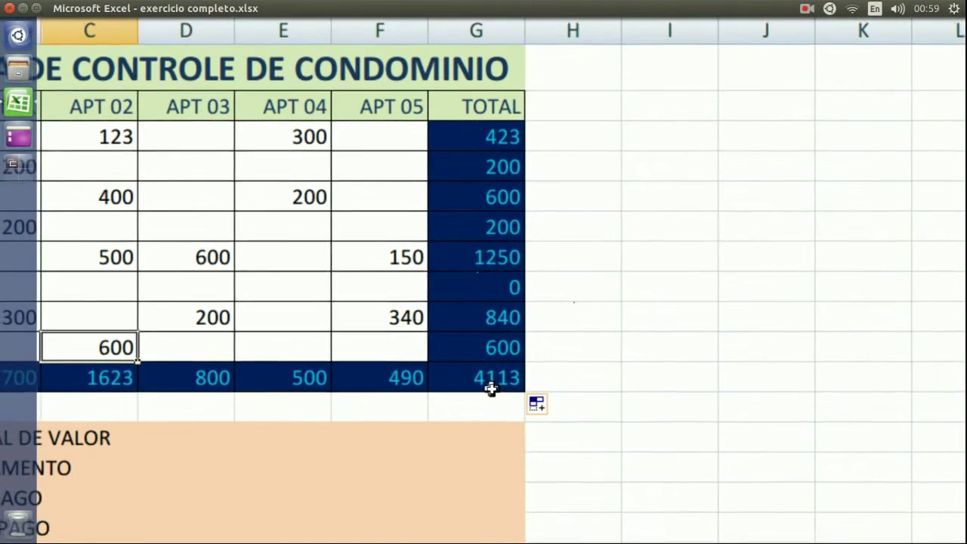
pyautogui.click(621, 394)
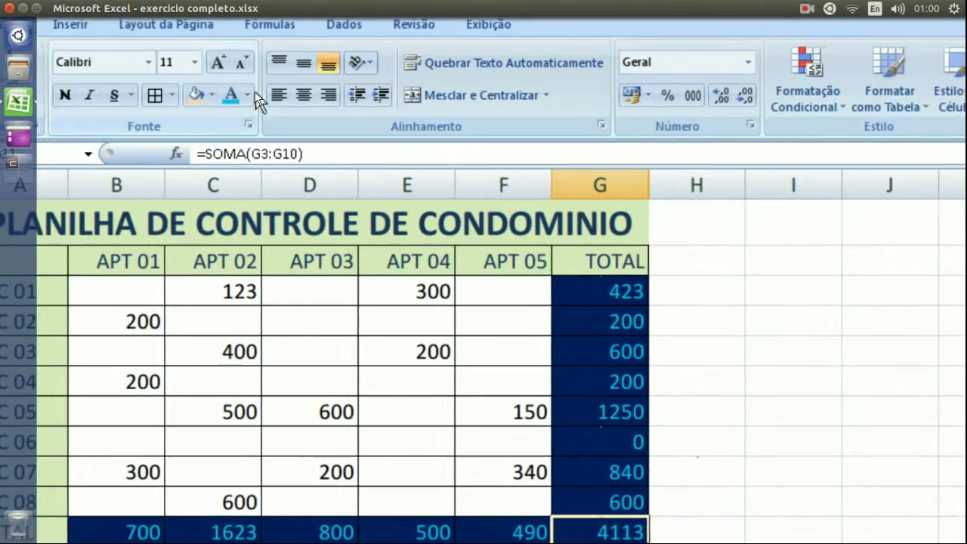
pyautogui.click(248, 95)
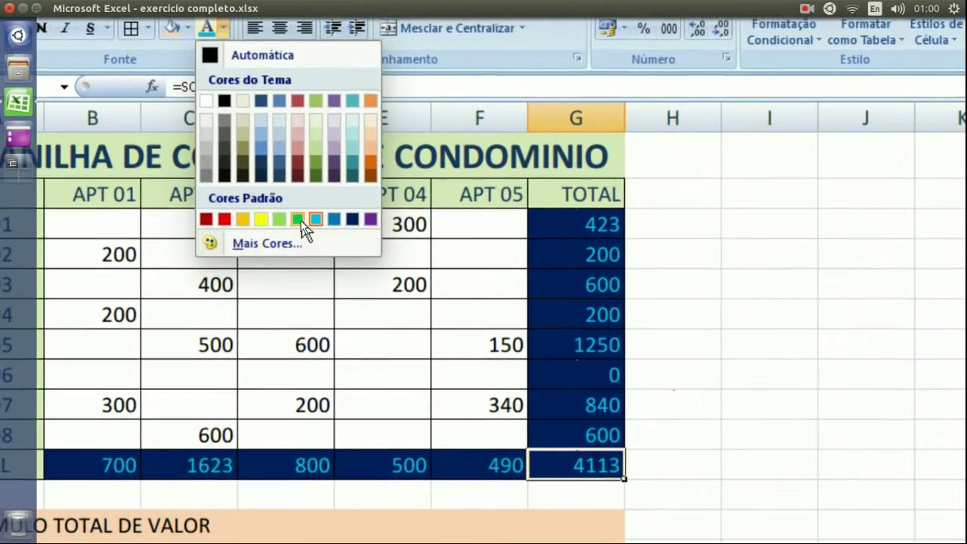
pyautogui.click(332, 253)
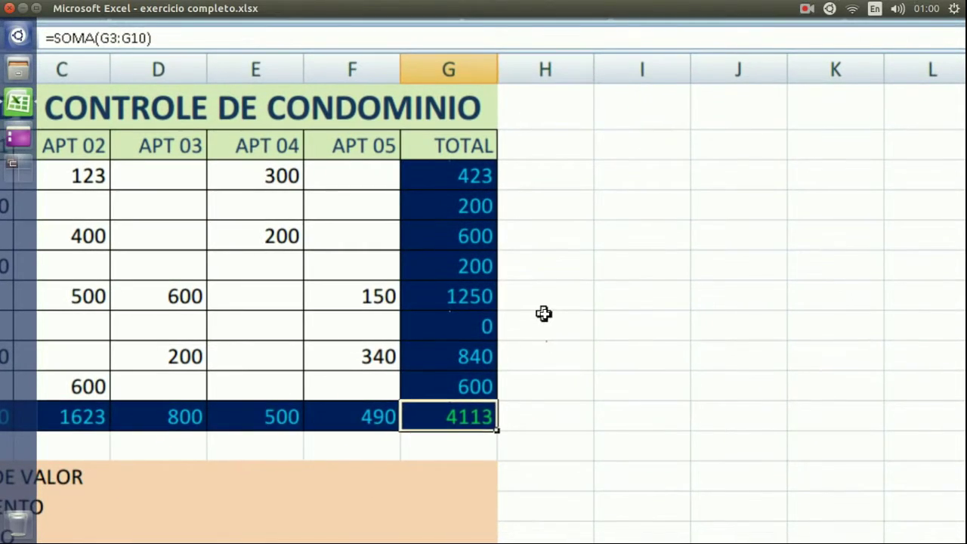
pyautogui.click(578, 334)
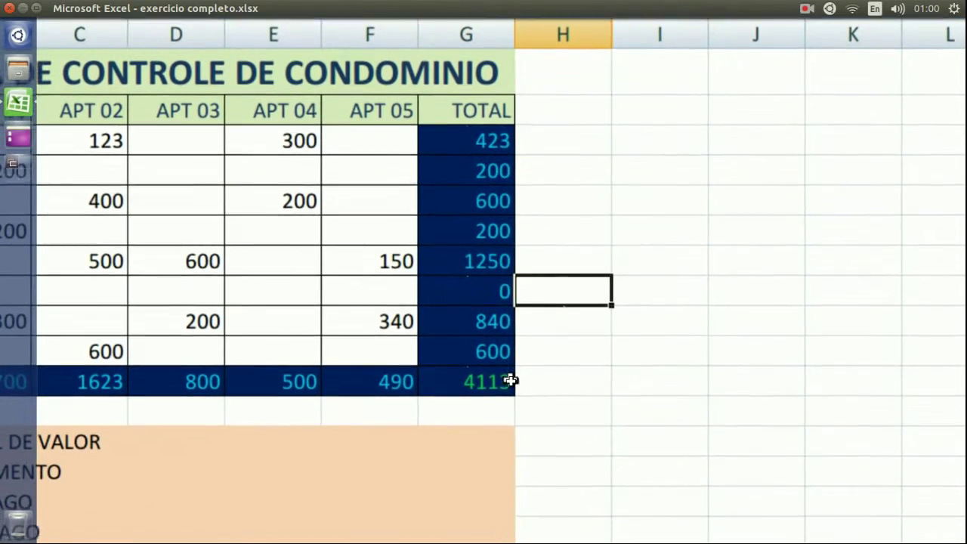
pyautogui.click(505, 380)
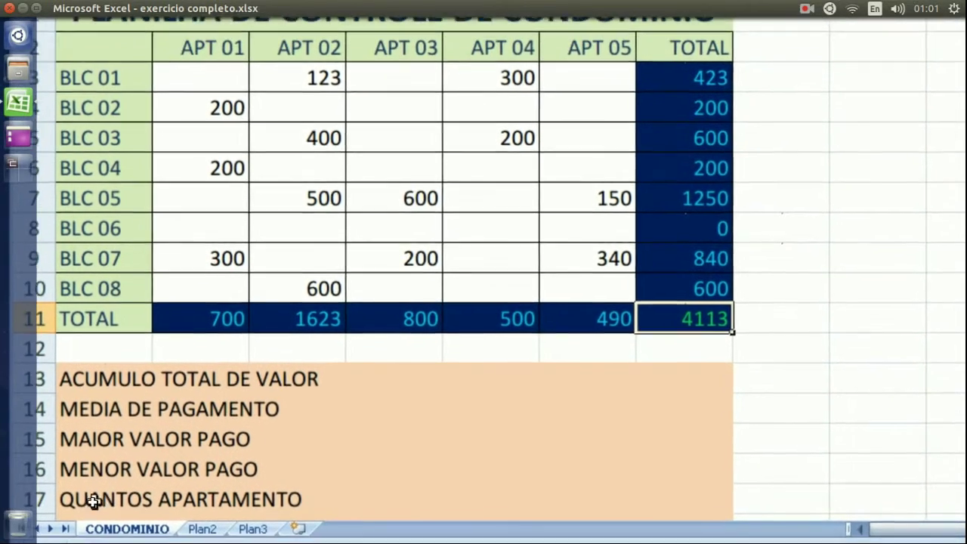
pyautogui.click(100, 487)
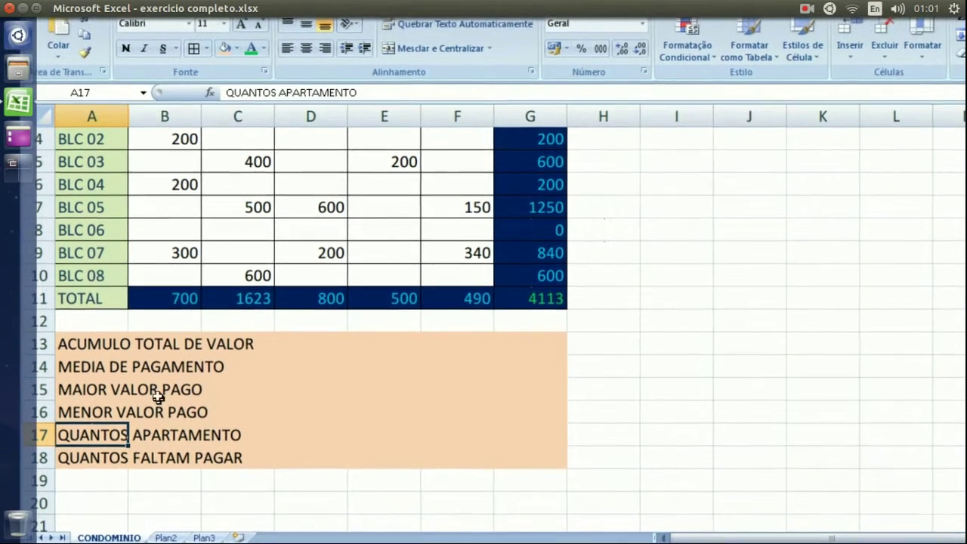
pyautogui.click(121, 352)
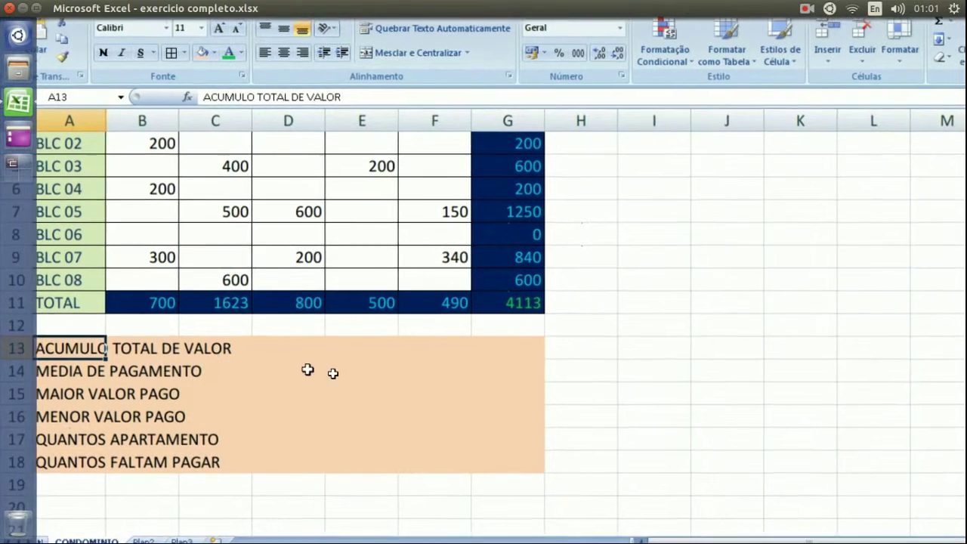
pyautogui.click(463, 352)
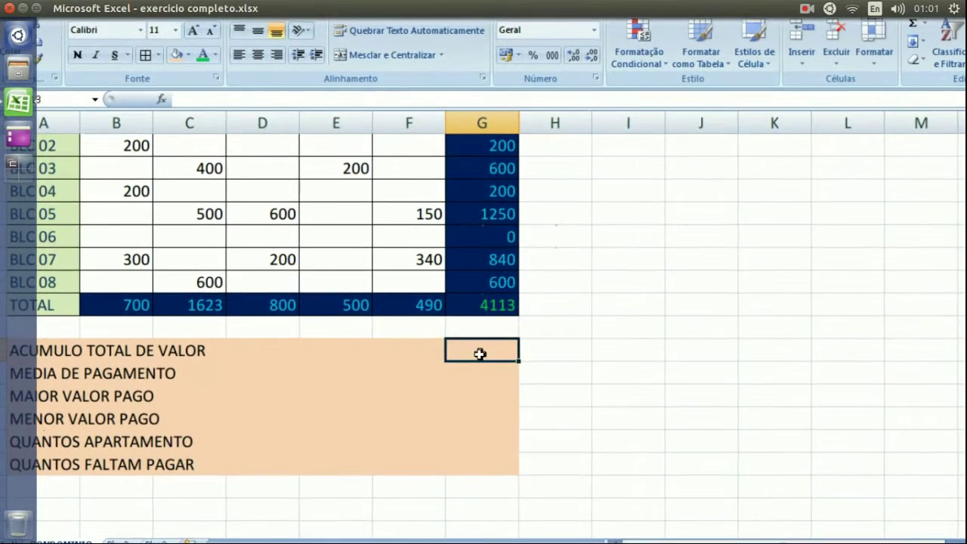
pyautogui.moveTo(480, 352); pyautogui.dragTo(325, 281)
pyautogui.moveTo(325, 281); pyautogui.dragTo(234, 200)
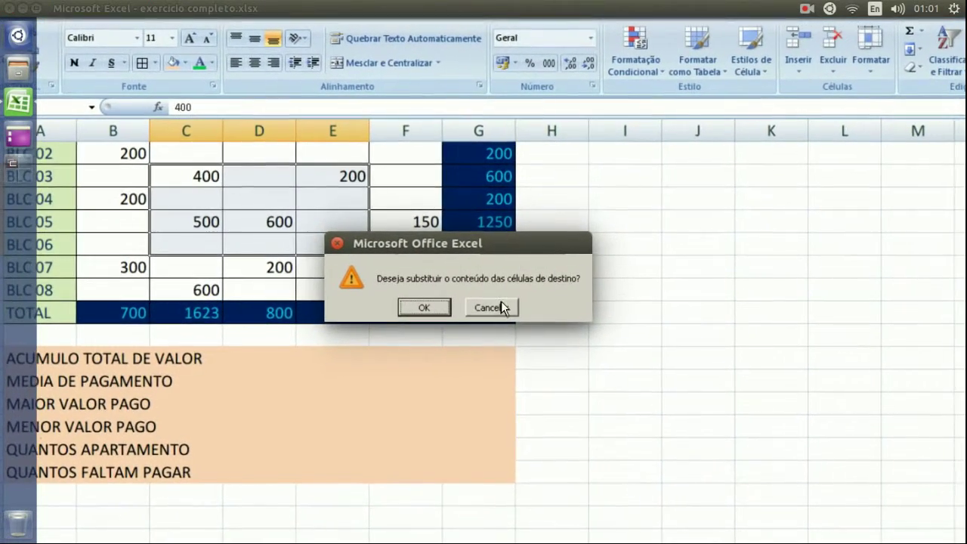
pyautogui.click(502, 307)
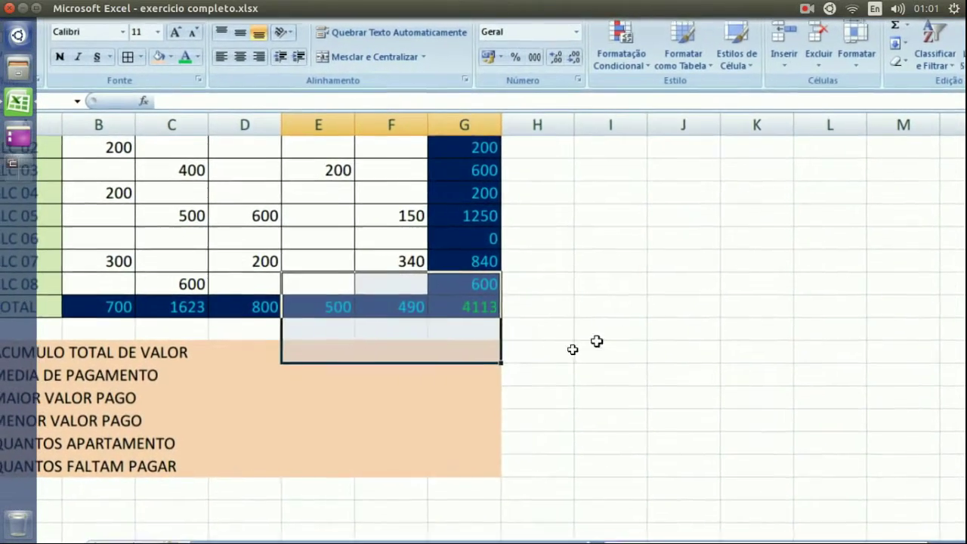
pyautogui.click(550, 353)
pyautogui.click(491, 350)
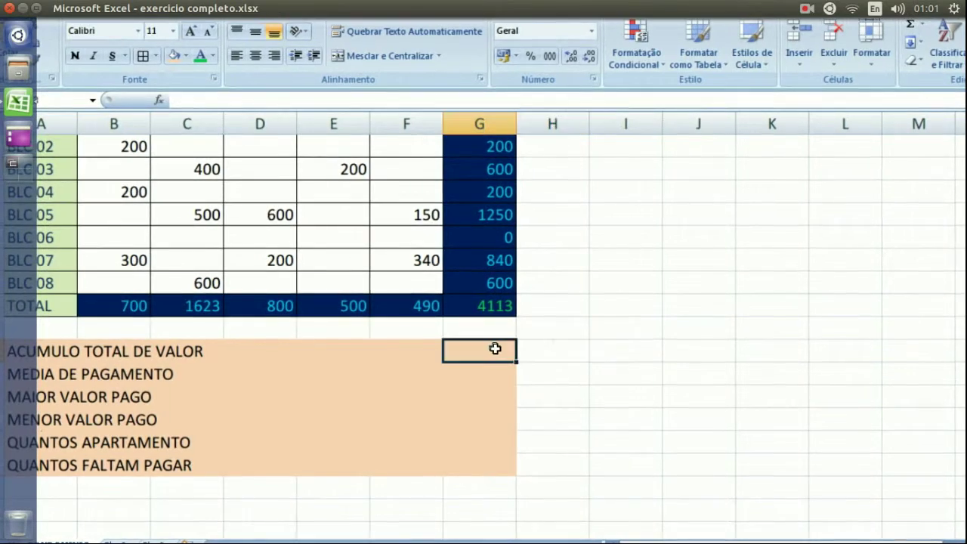
pyautogui.moveTo(493, 350)
pyautogui.mouseDown()
pyautogui.moveTo(423, 280)
pyautogui.moveTo(270, 205)
pyautogui.mouseUp()
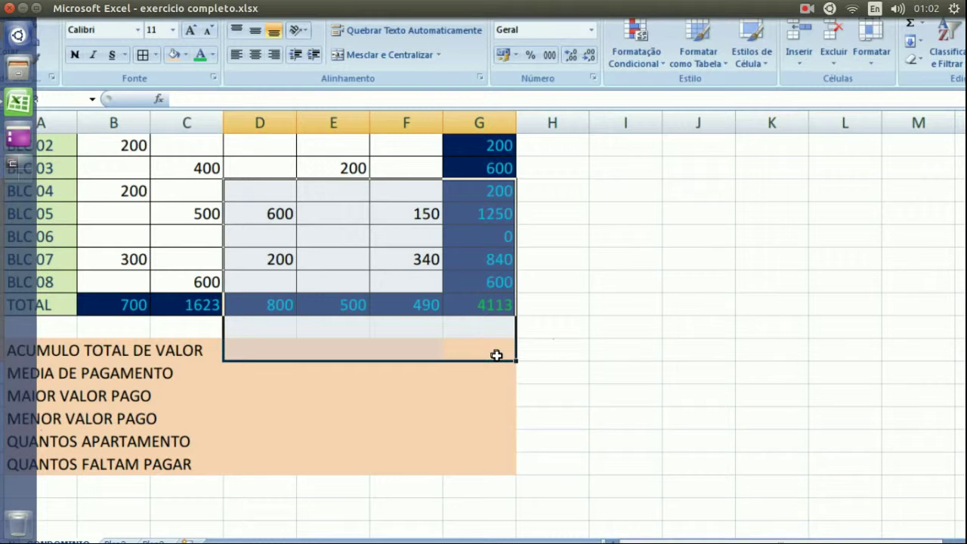
# - Calculate ACUMULO TOTAL DE VALOR in G13 with the formula =soma(B3:F10), and check it against the total formula in G11
pyautogui.click(496, 355)
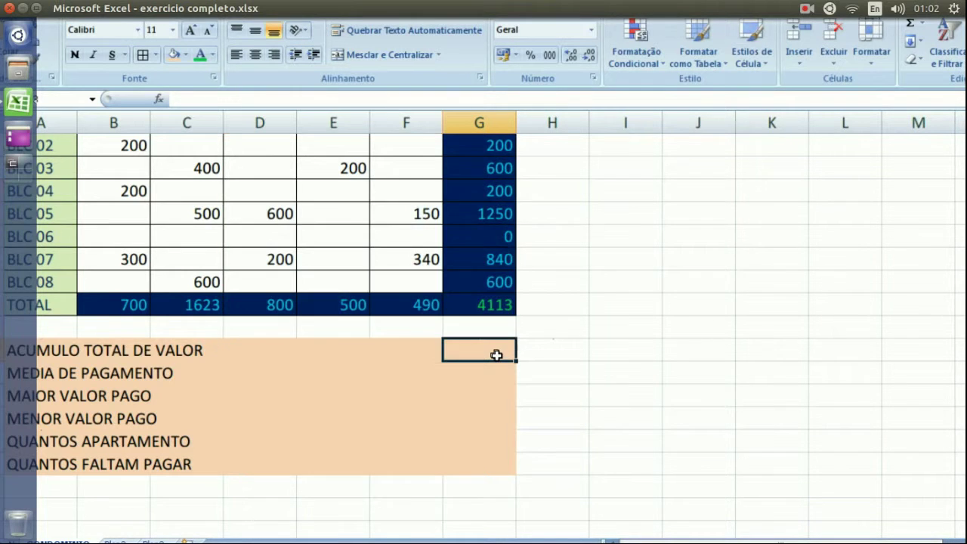
pyautogui.write('=')
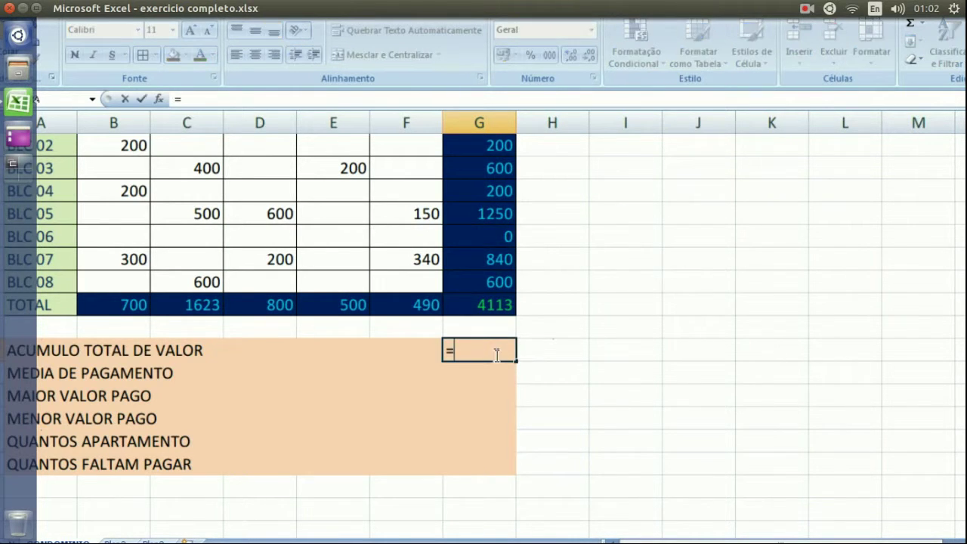
pyautogui.write('soma')
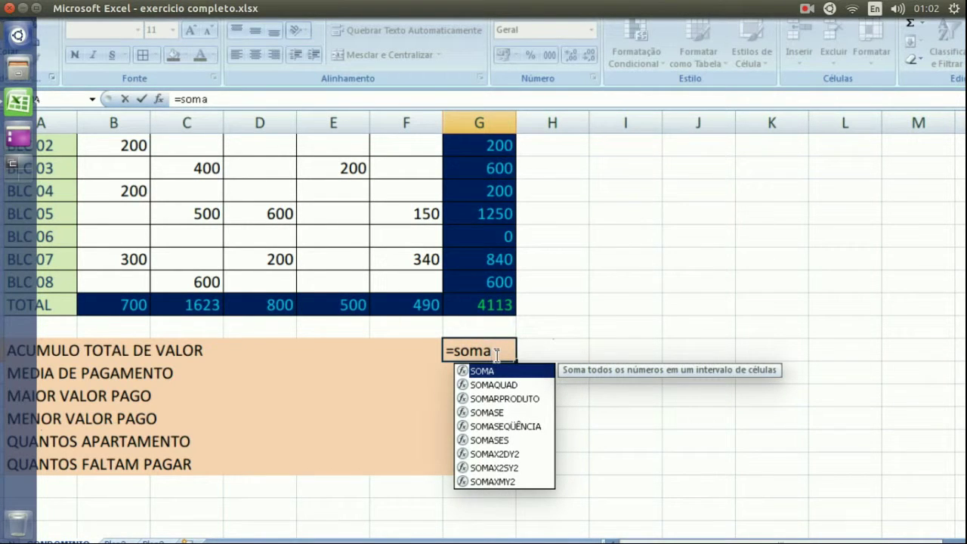
pyautogui.write('(')
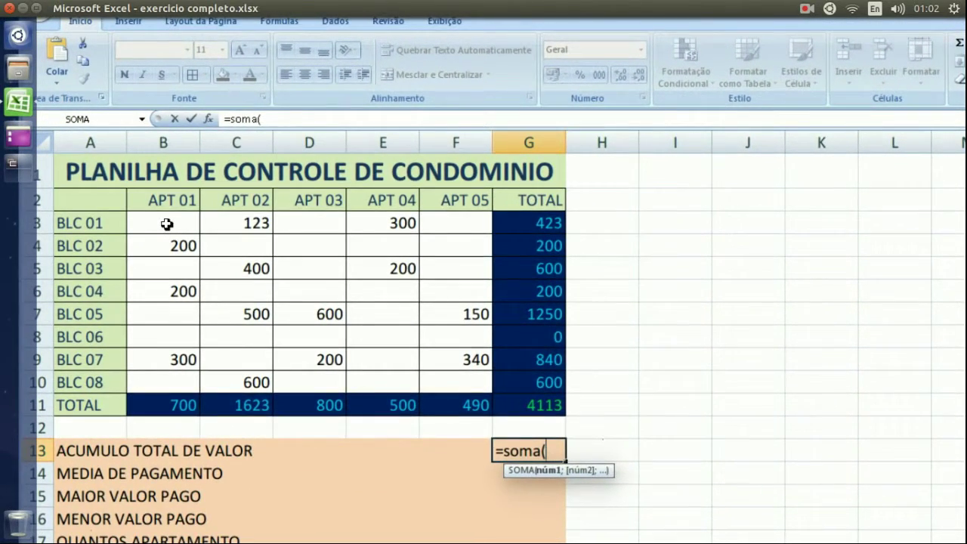
pyautogui.moveTo(167, 224); pyautogui.dragTo(445, 366)
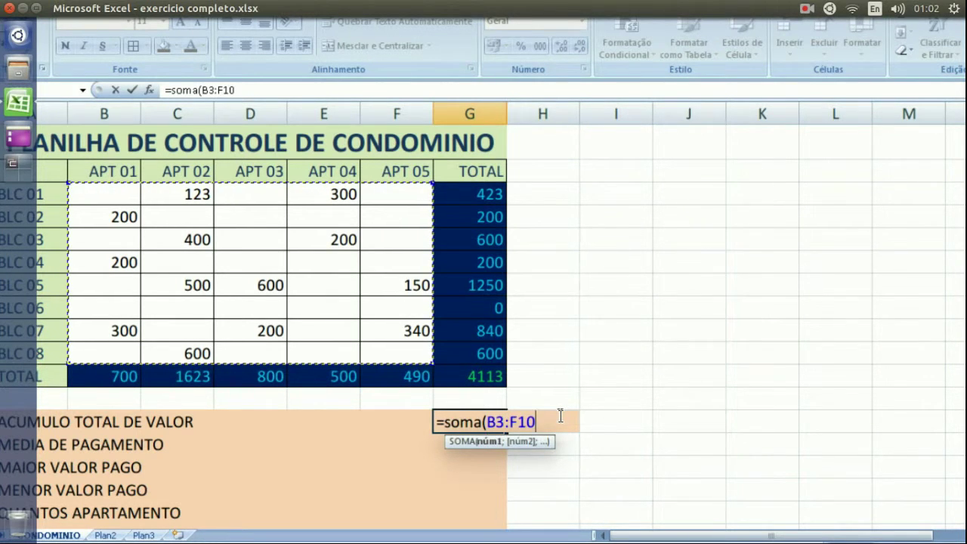
pyautogui.press('Return')
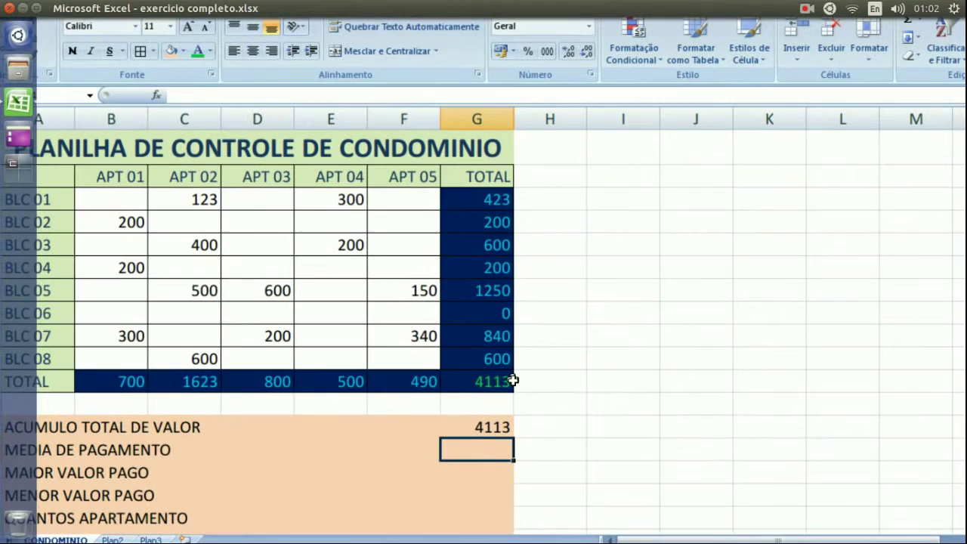
pyautogui.click(502, 377)
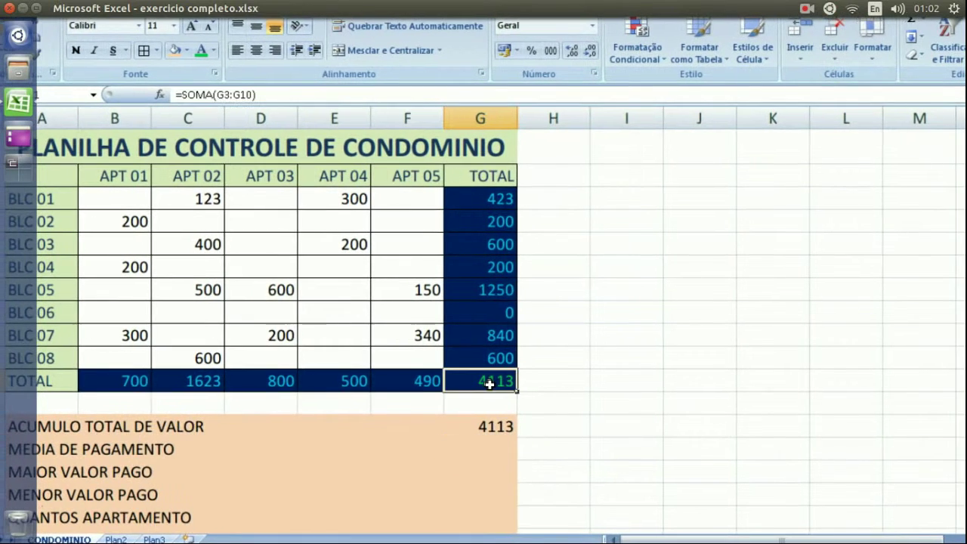
pyautogui.click(503, 420)
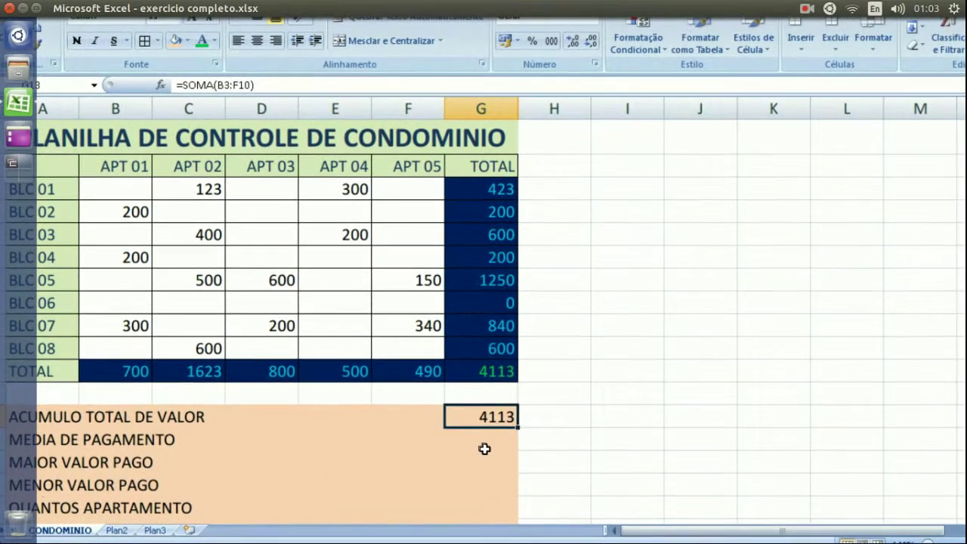
# - Calculate MEDIA DE PAGAMENTO in G14 with the MÉDIA function over the payment range B3:F10
pyautogui.click(484, 447)
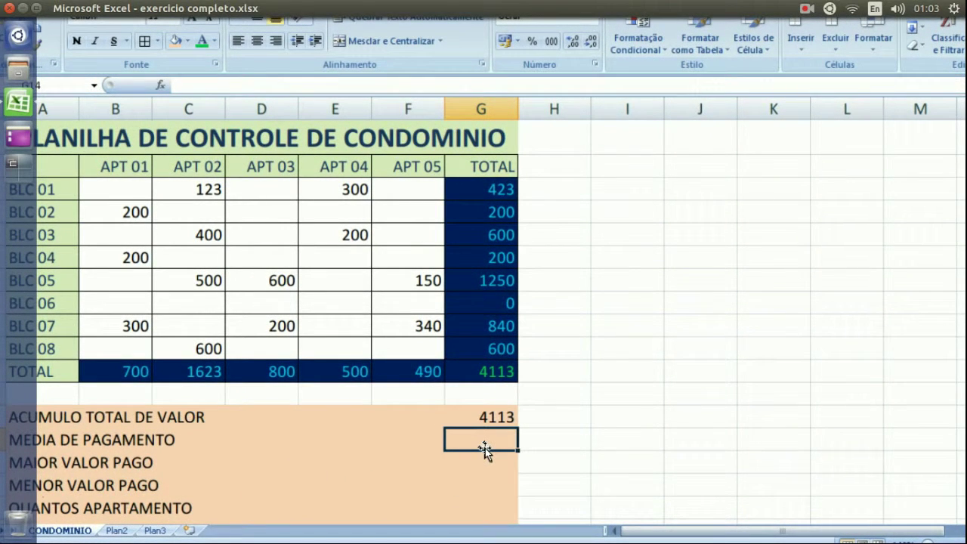
pyautogui.write('=m')
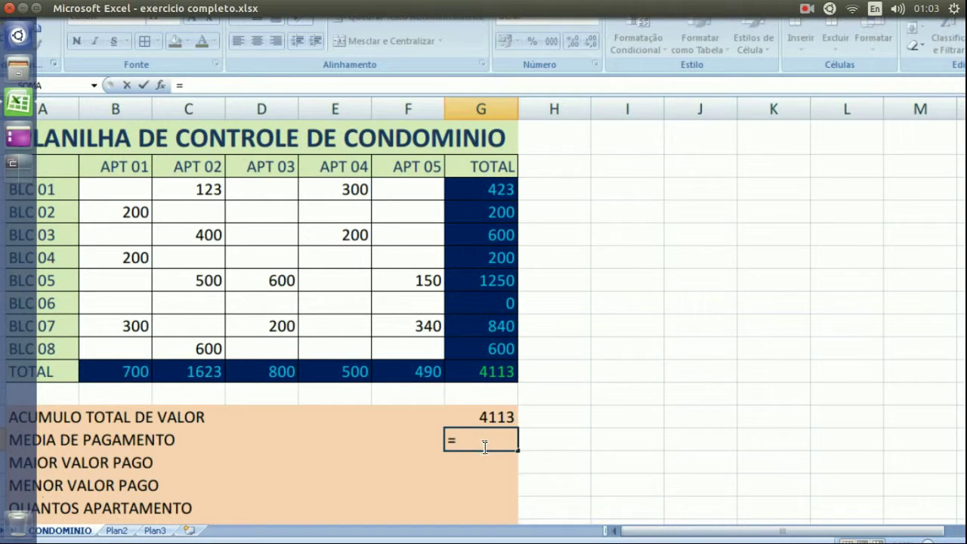
pyautogui.write('édia')
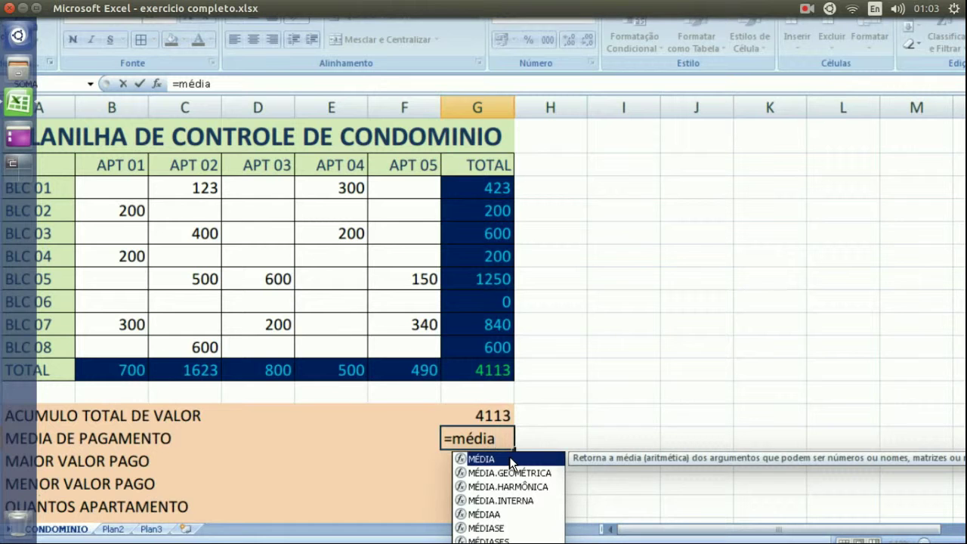
pyautogui.doubleClick(510, 459)
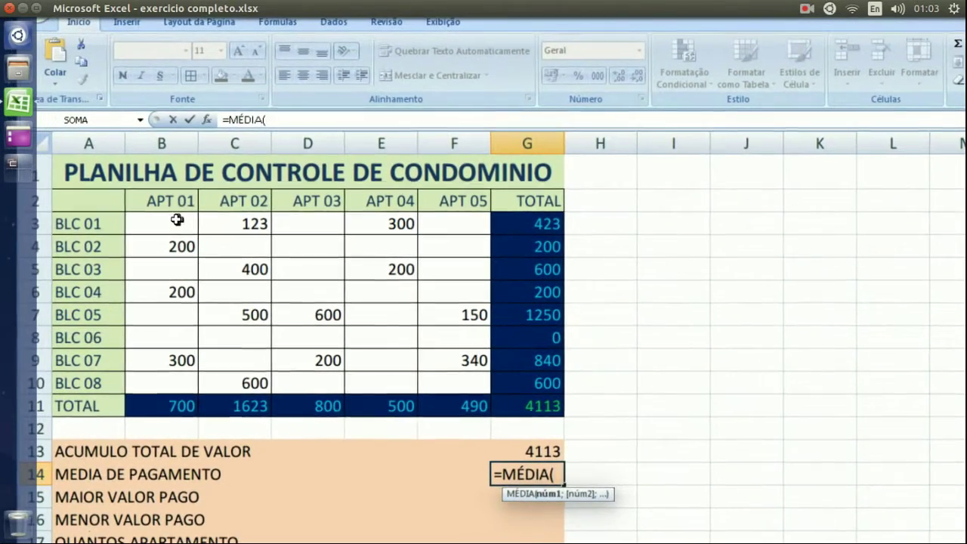
pyautogui.click(110, 202)
pyautogui.moveTo(176, 220); pyautogui.dragTo(427, 363)
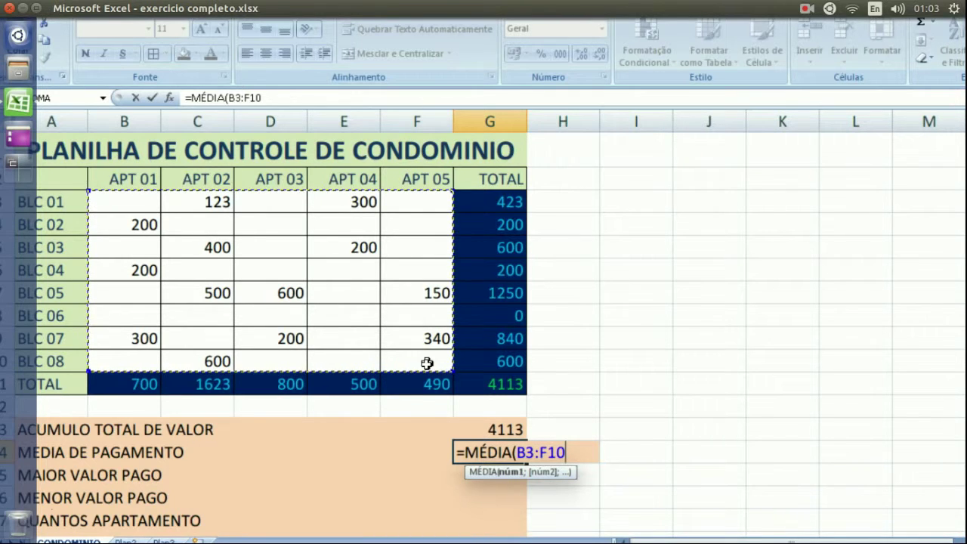
pyautogui.press('Return')
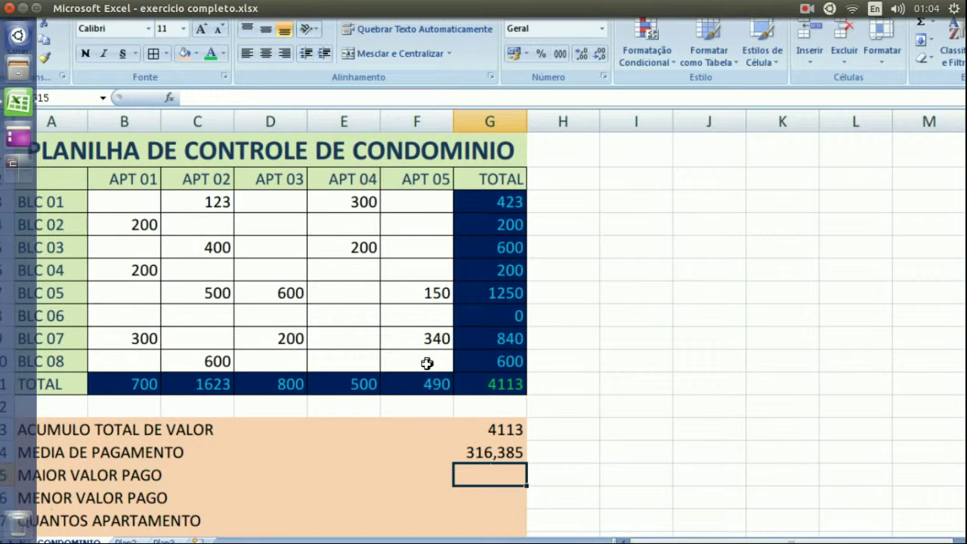
# - Check the MAIOR VALOR PAGO label in A15 and return to its result cell G15
pyautogui.press('Left')
pyautogui.press('Left')
pyautogui.press('Left')
pyautogui.press('Left')
pyautogui.press('Left')
pyautogui.press('Left')
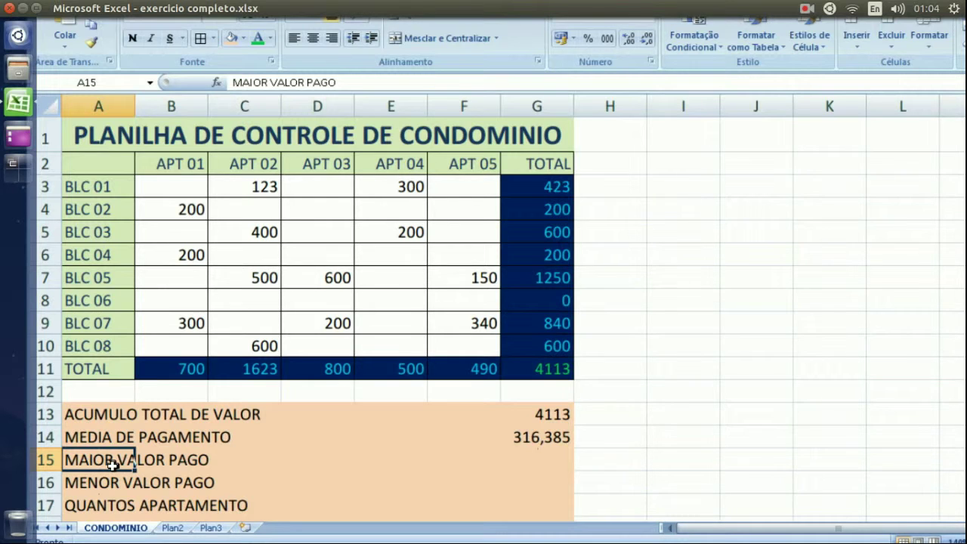
pyautogui.press('Right')
pyautogui.press('Right')
pyautogui.press('Right')
pyautogui.press('Right')
pyautogui.press('Right')
pyautogui.press('Right')
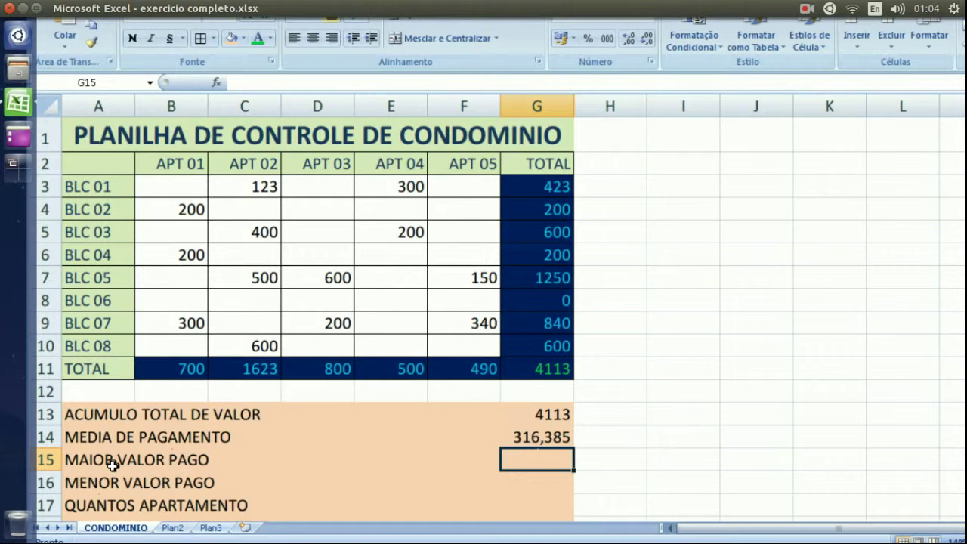
# - Calculate MAIOR VALOR PAGO in G15 with the máximo function over the payment range B3:F10
pyautogui.write('=')
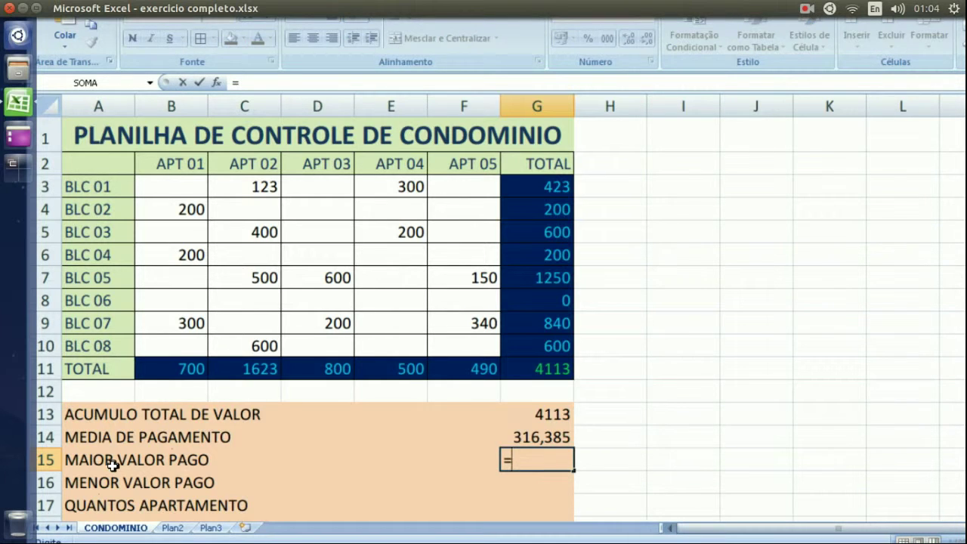
pyautogui.write('máx')
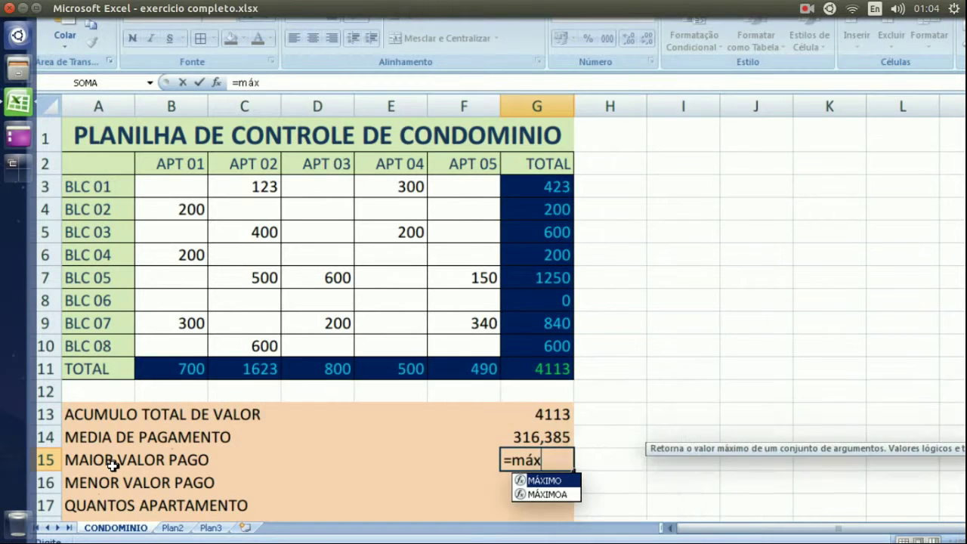
pyautogui.write('imo')
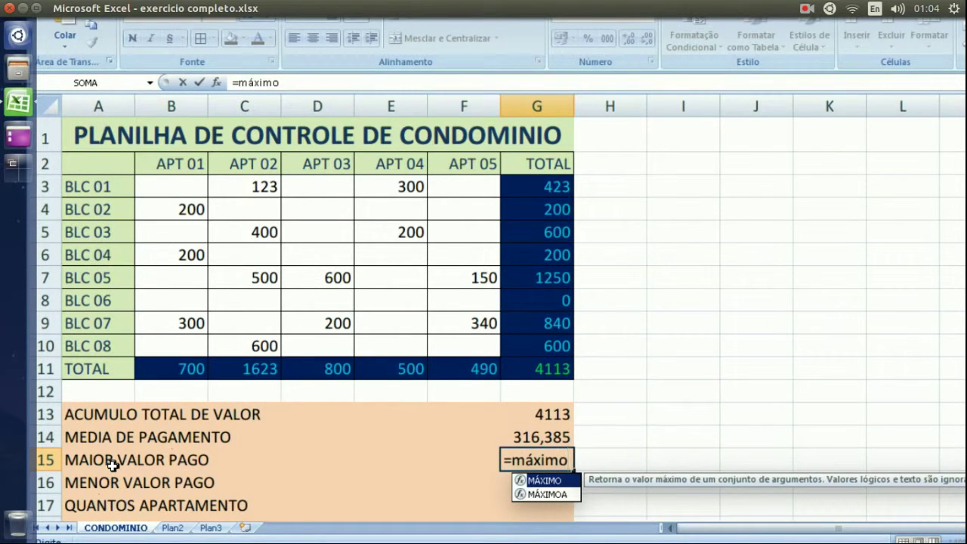
pyautogui.write('(')
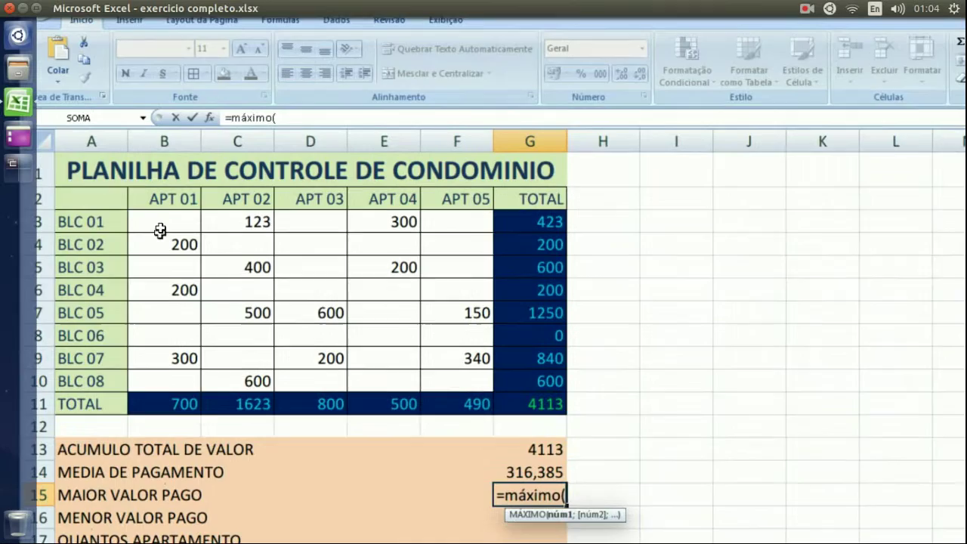
pyautogui.moveTo(189, 201); pyautogui.dragTo(432, 363)
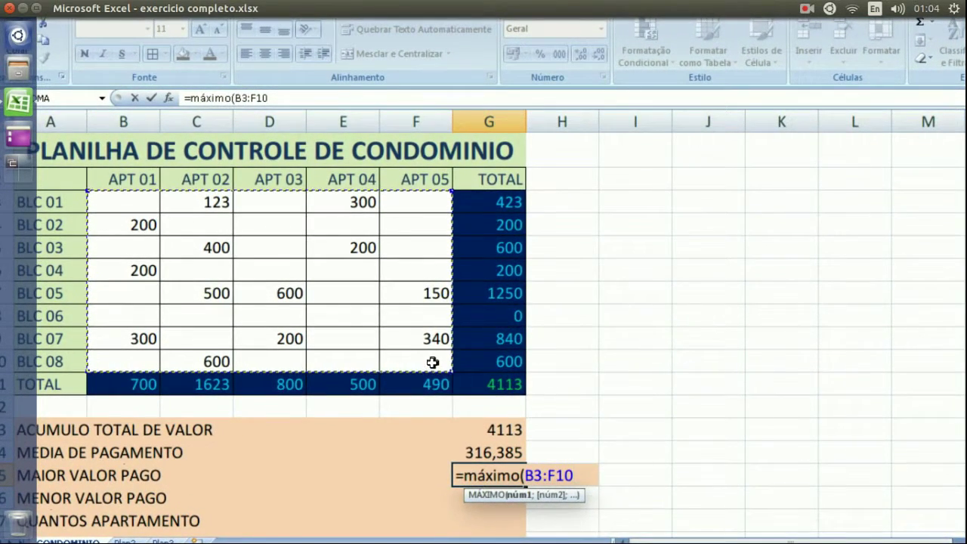
pyautogui.press('Return')
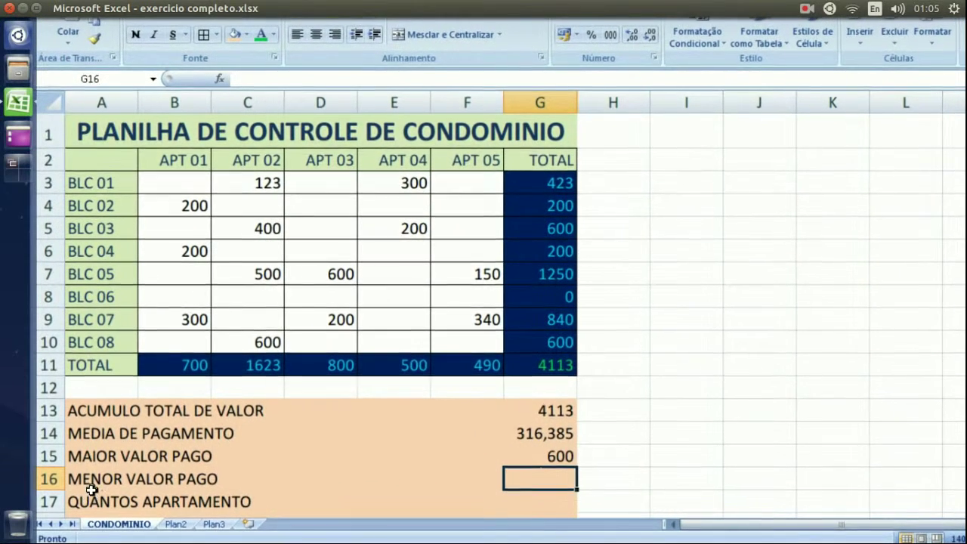
# - Calculate MENOR VALOR PAGO in G16 with the mínimo function over the payment range B3:F10
pyautogui.click(93, 481)
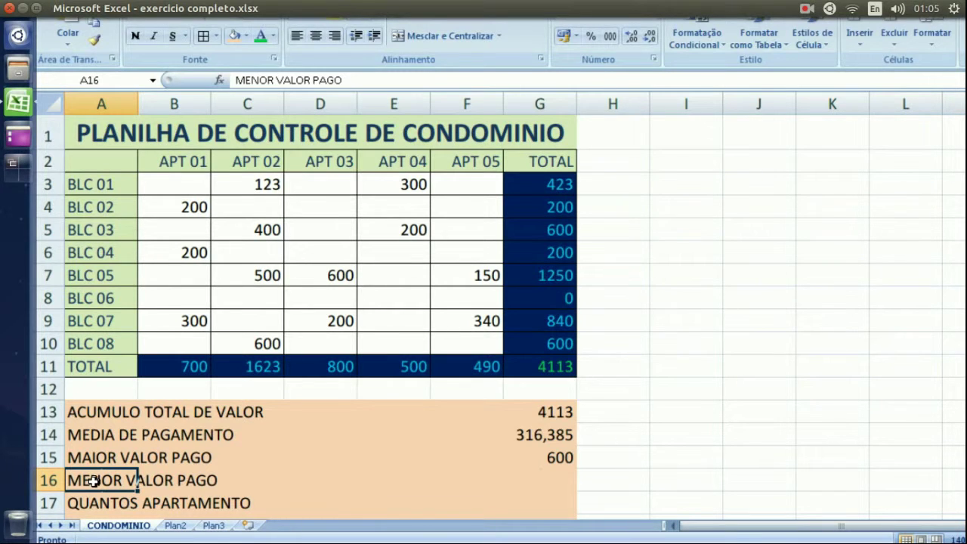
pyautogui.press('Right')
pyautogui.press('Right')
pyautogui.press('Right')
pyautogui.press('Right')
pyautogui.press('Right')
pyautogui.press('Right')
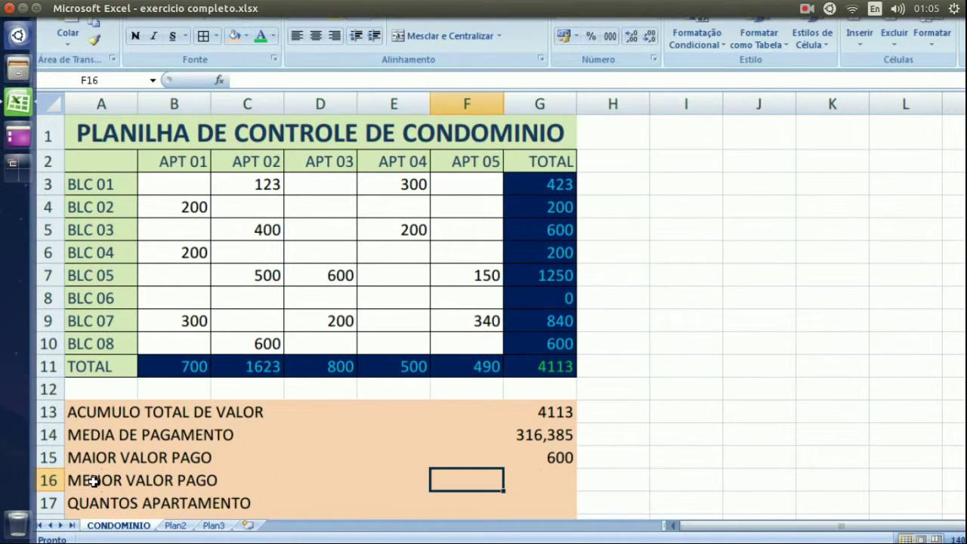
pyautogui.write('=')
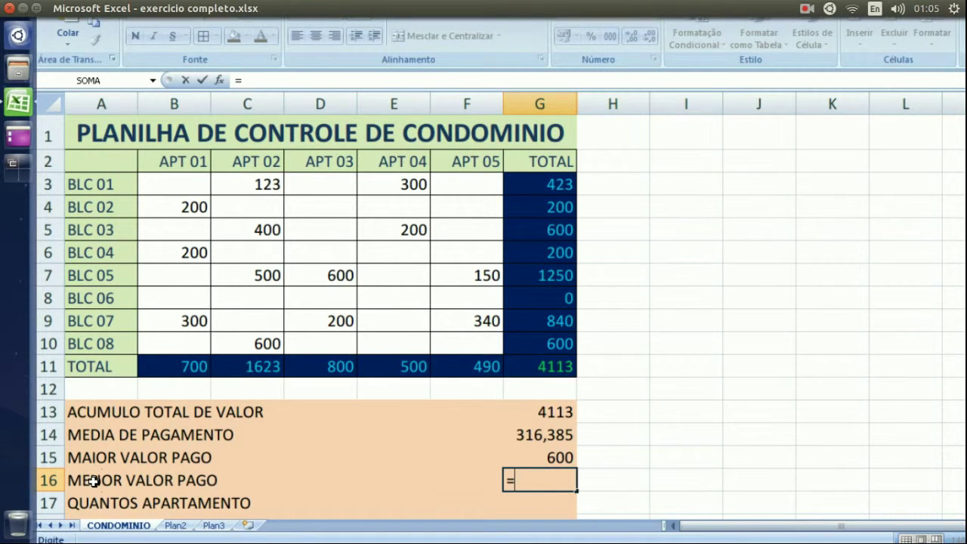
pyautogui.write('m')
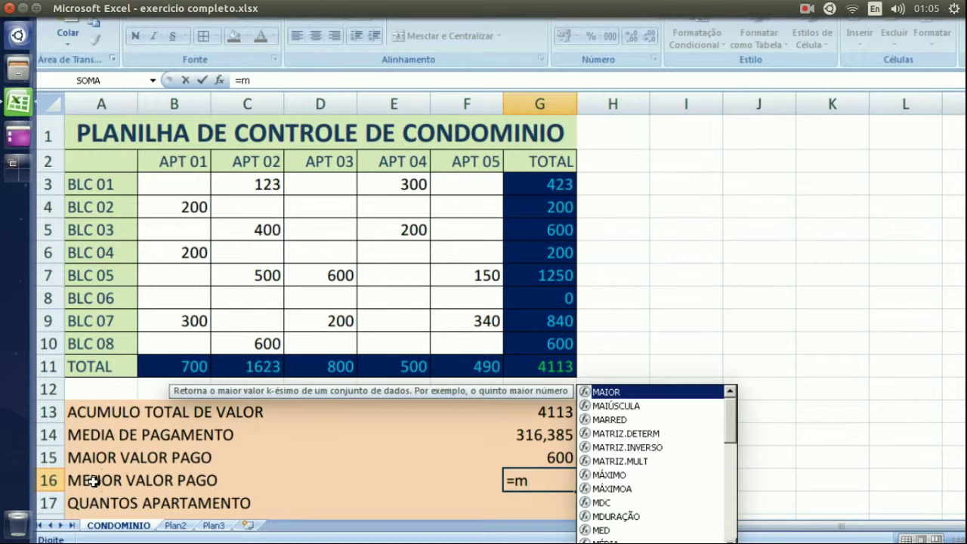
pyautogui.write('ínimo')
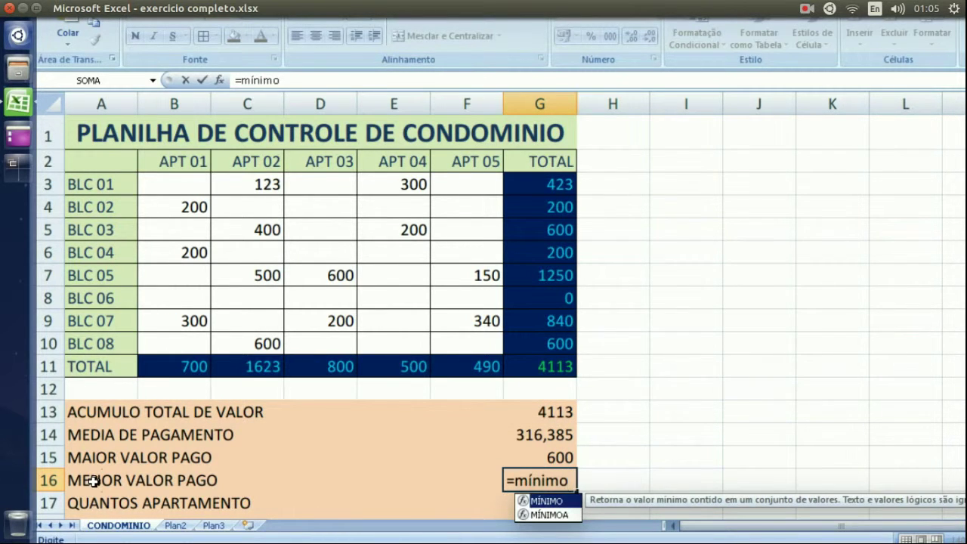
pyautogui.write('(')
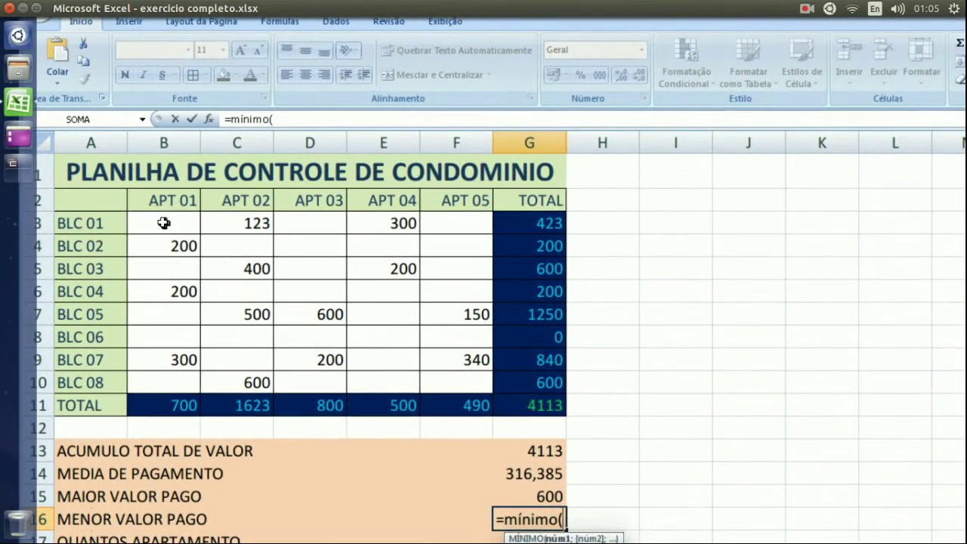
pyautogui.moveTo(162, 219); pyautogui.dragTo(423, 353)
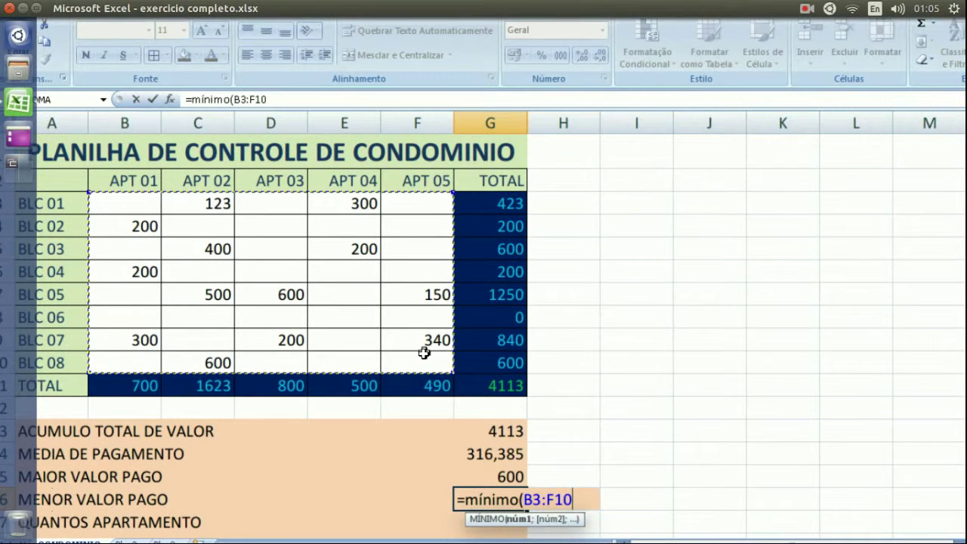
pyautogui.press('Return')
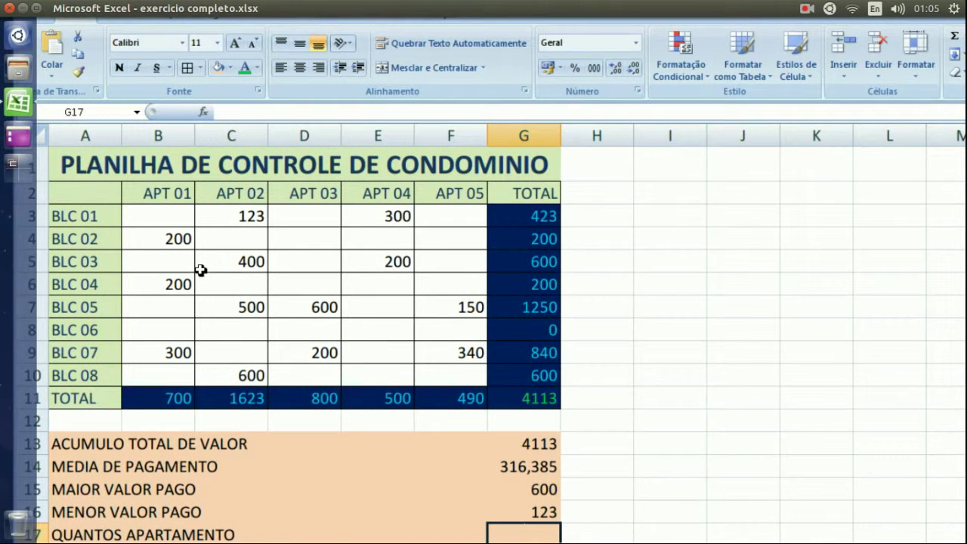
# - Begin a counting formula with =cont. in G17 for QUANTOS APARTAMENTO
pyautogui.scroll(-2, 201, 269)
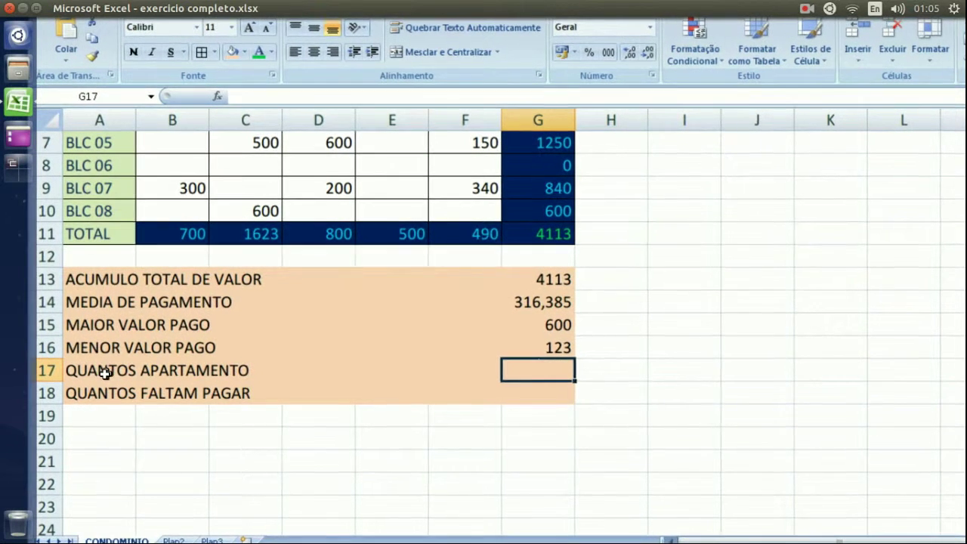
pyautogui.click(105, 370)
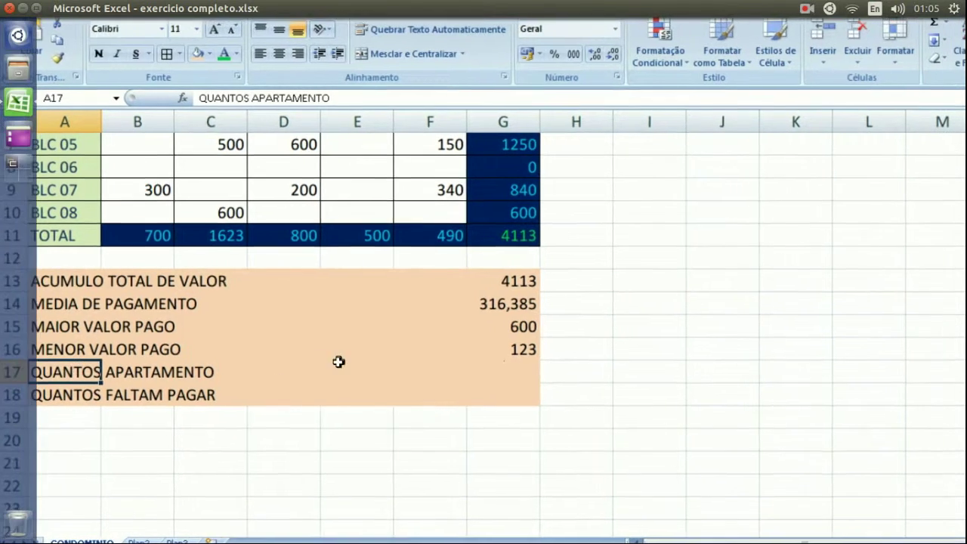
pyautogui.click(465, 368)
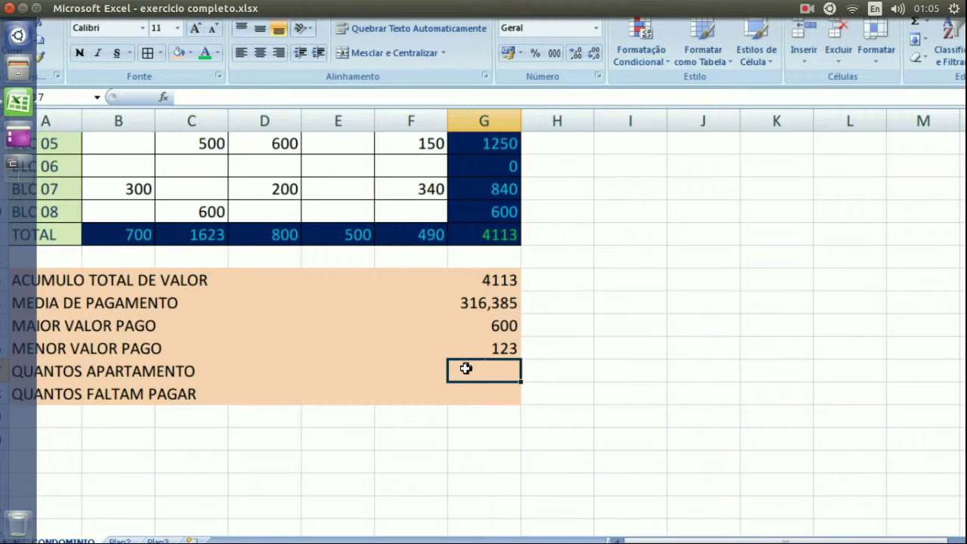
pyautogui.write('=')
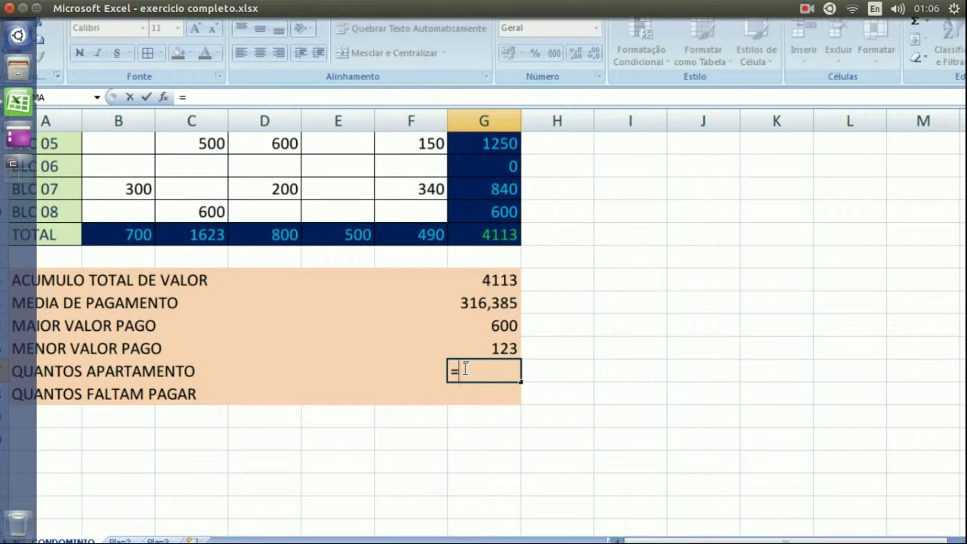
pyautogui.write('cont')
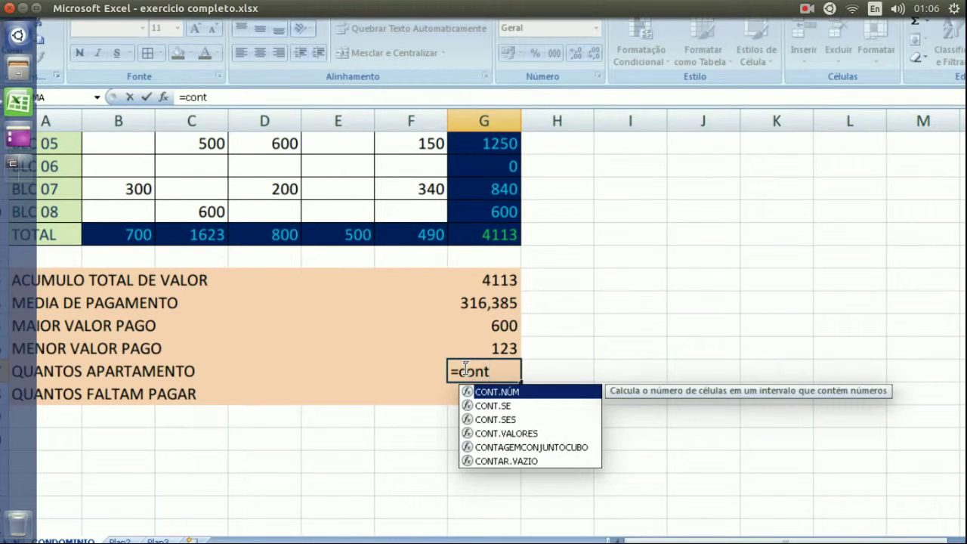
pyautogui.write(',')
pyautogui.press('BackSpace')
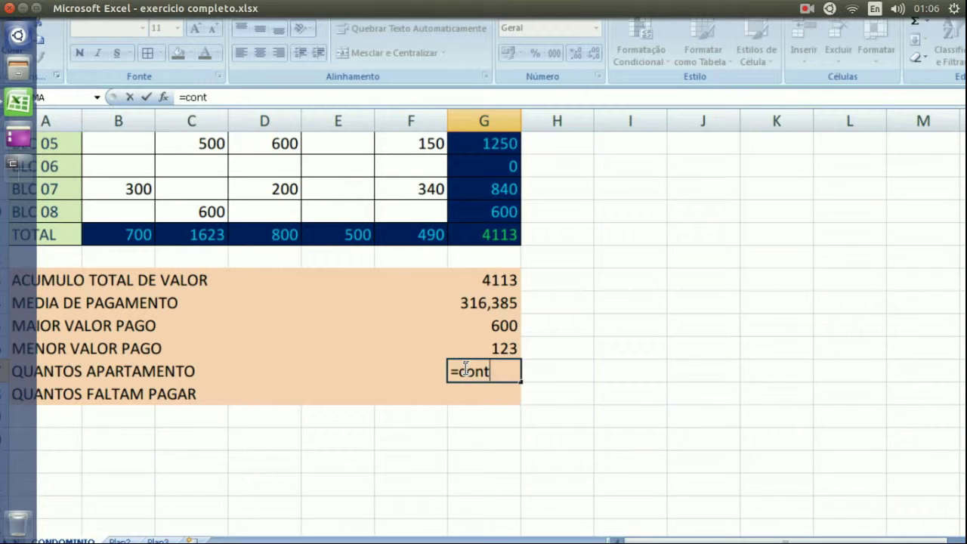
pyautogui.write('.')
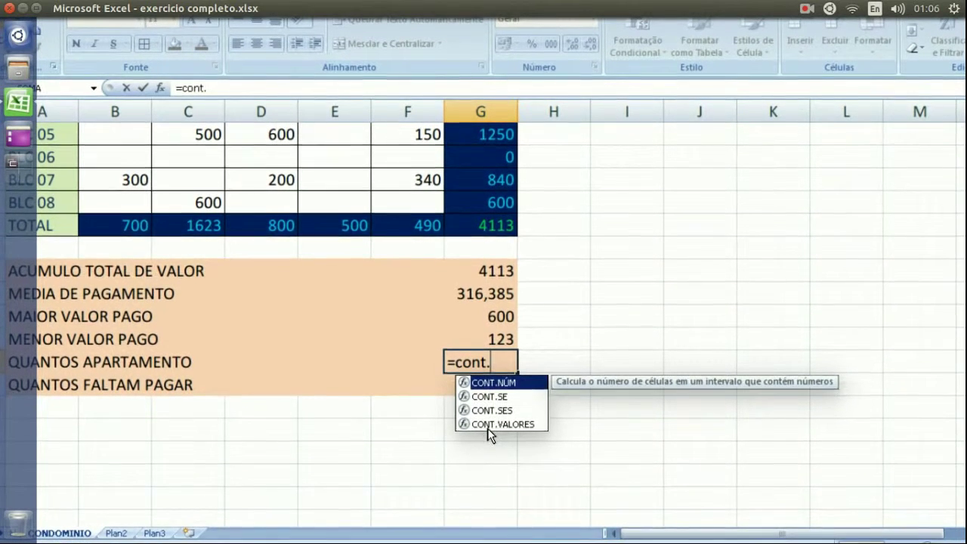
pyautogui.click(487, 423)
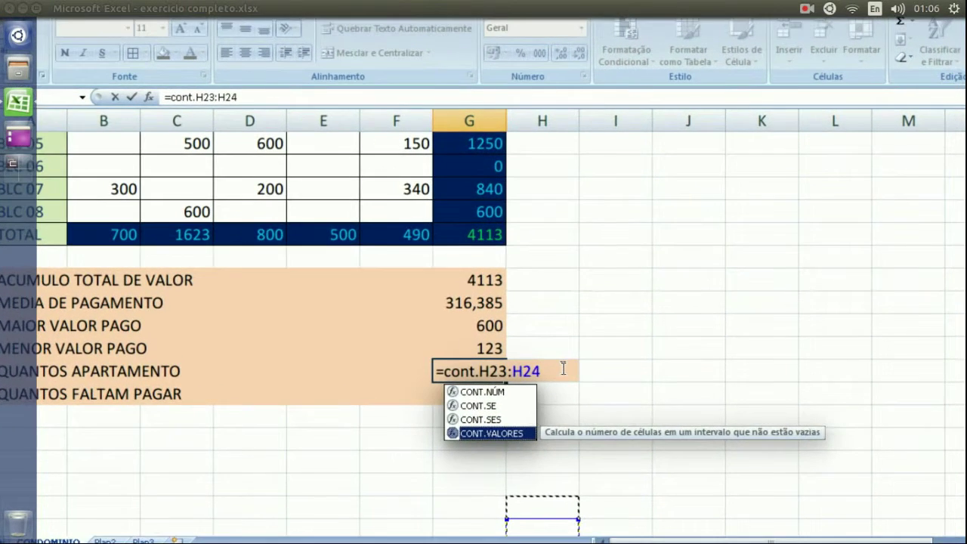
pyautogui.press('BackSpace')
pyautogui.press('BackSpace')
pyautogui.press('BackSpace')
pyautogui.press('BackSpace')
pyautogui.press('BackSpace')
pyautogui.press('BackSpace')
pyautogui.press('BackSpace')
pyautogui.press('BackSpace')
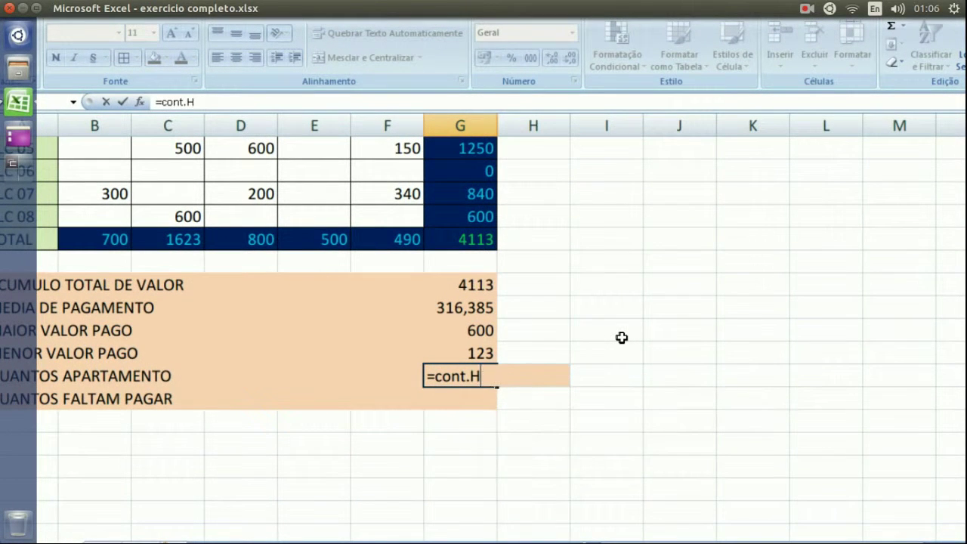
pyautogui.write('.')
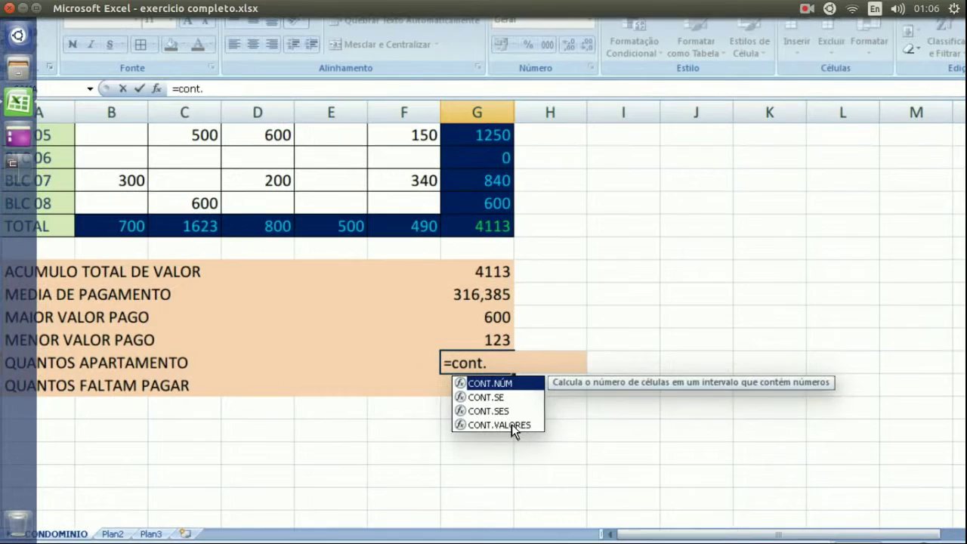
# - Complete the QUANTOS APARTAMENTO formula in G17 with CONT.VALORES over the payment range B3:F10
pyautogui.doubleClick(514, 426)
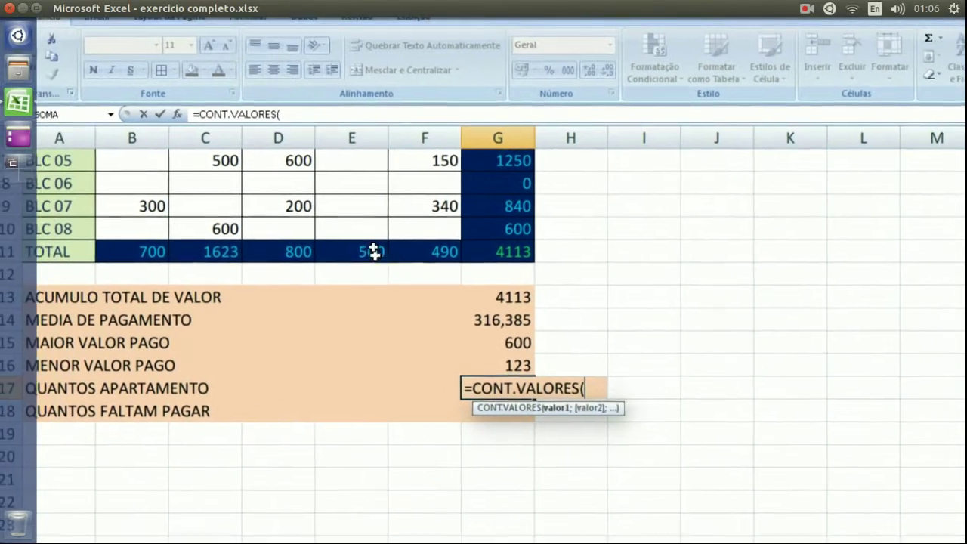
pyautogui.scroll(2, 189, 219)
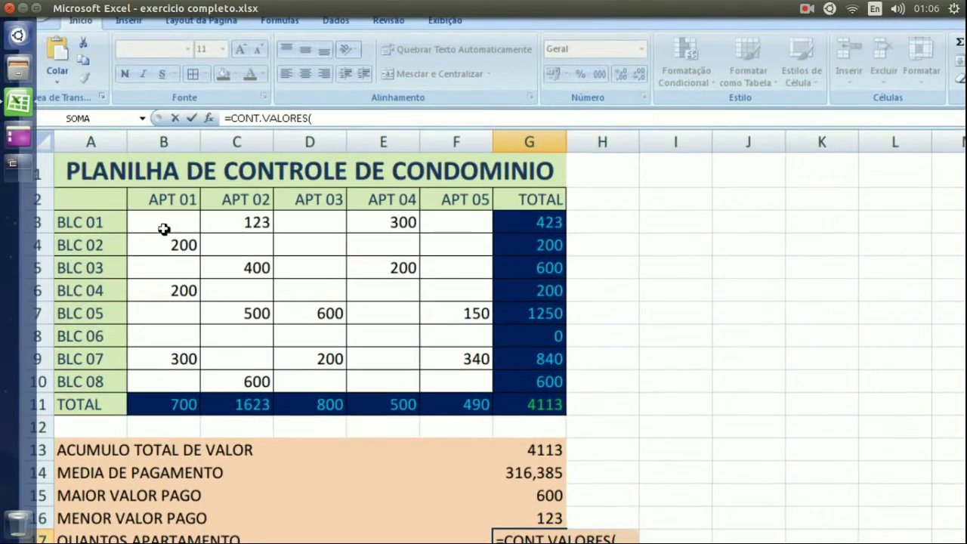
pyautogui.moveTo(172, 221); pyautogui.dragTo(409, 357)
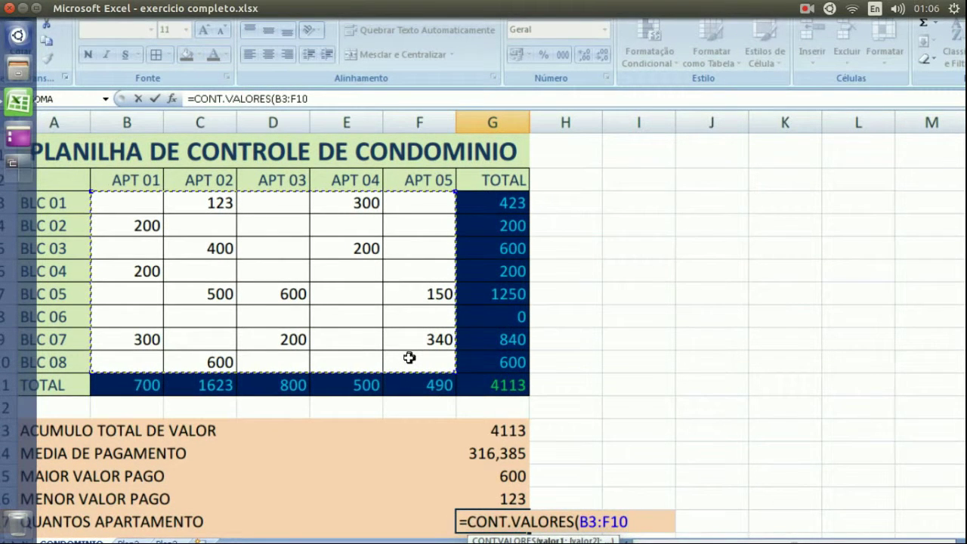
pyautogui.scroll(-2, 408, 357)
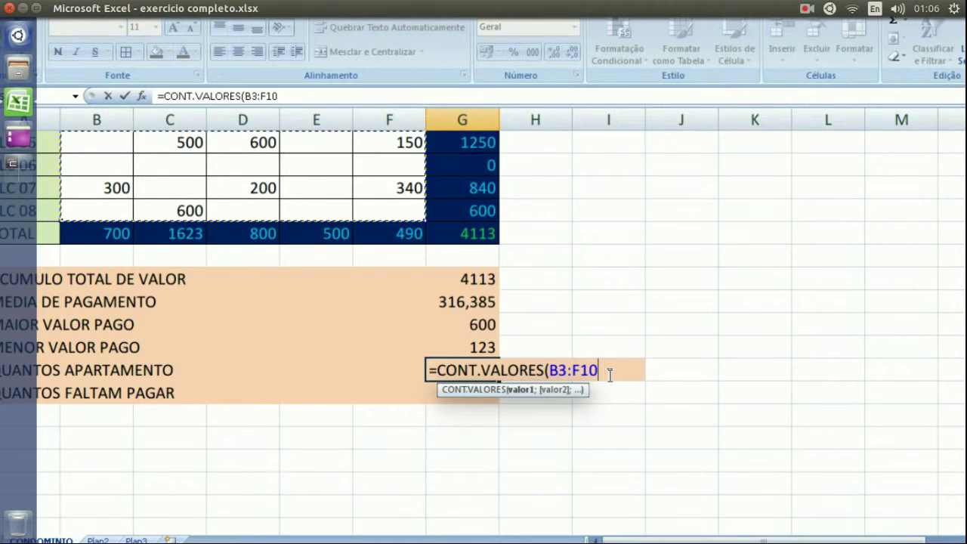
pyautogui.press('Return')
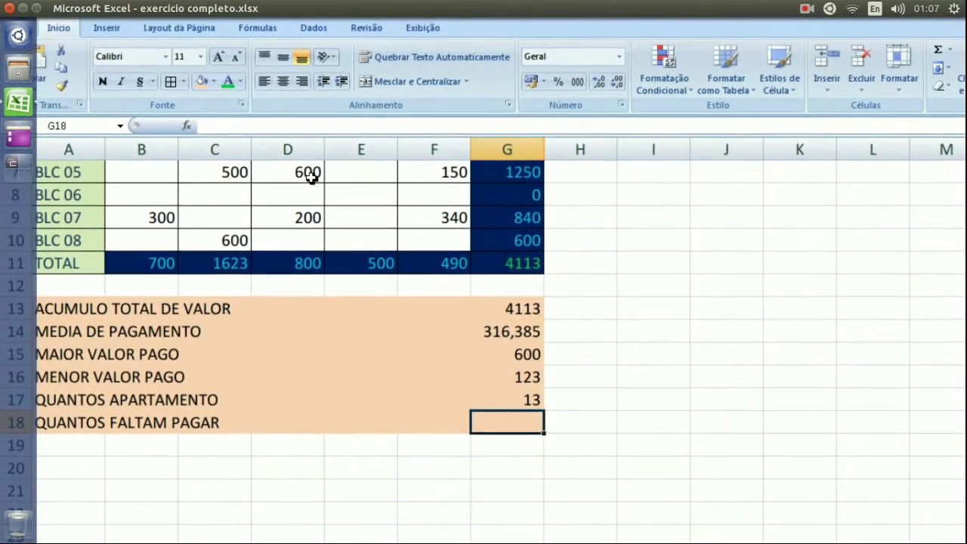
pyautogui.scroll(2, 270, 156)
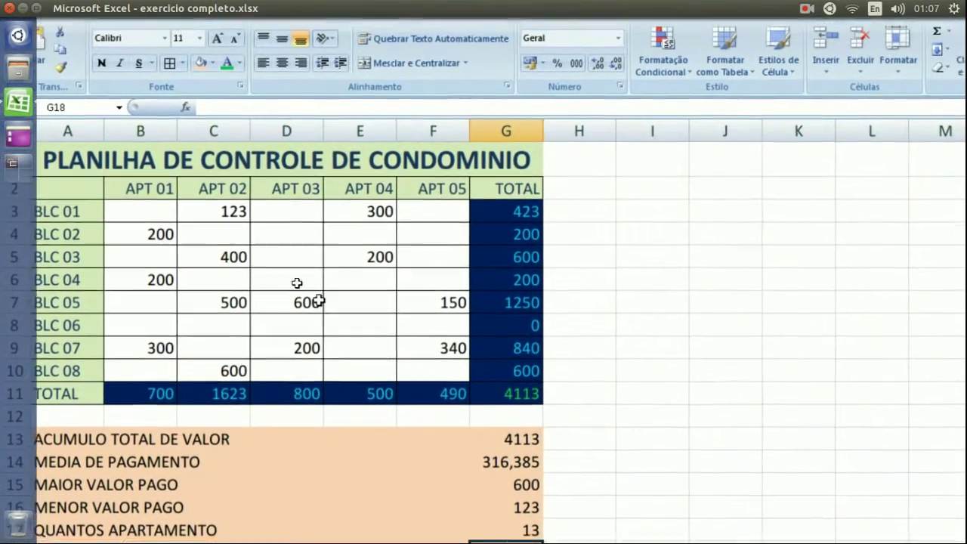
pyautogui.scroll(-1, 359, 366)
pyautogui.scroll(-1, 317, 371)
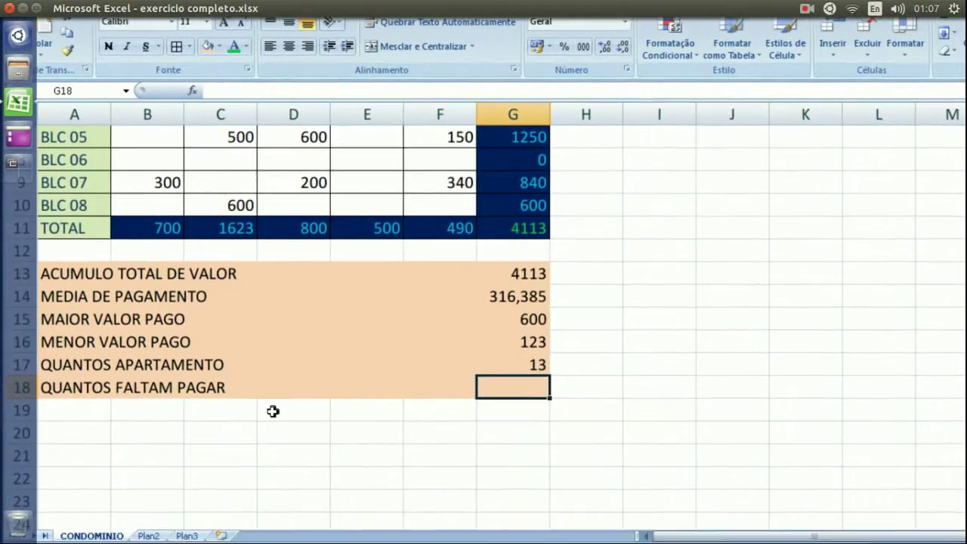
pyautogui.scroll(2, 235, 173)
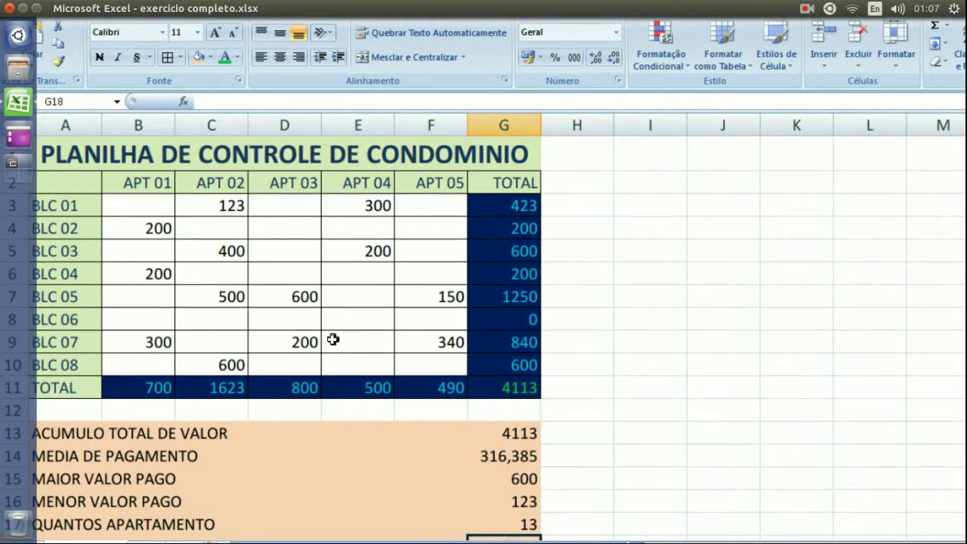
pyautogui.scroll(-1, 195, 369)
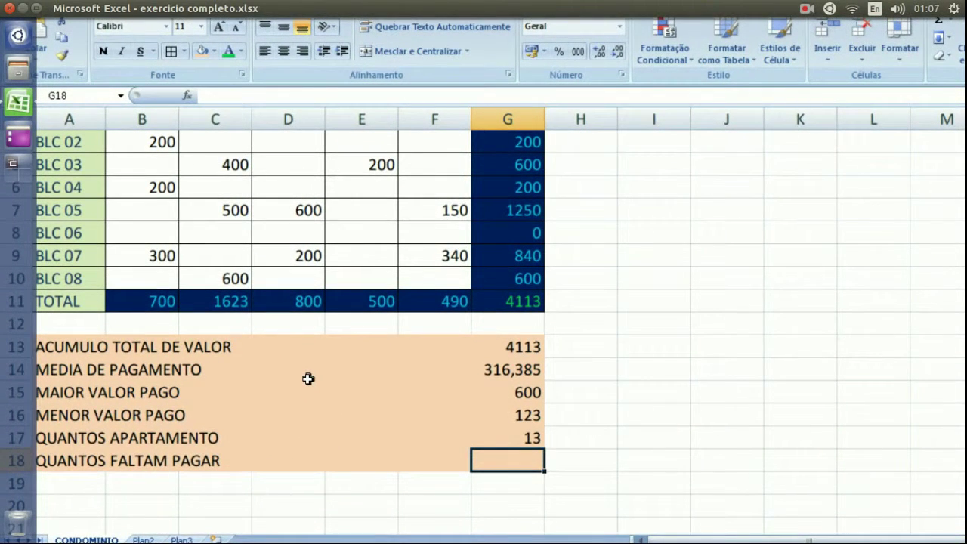
# - Calculate QUANTOS FALTAM PAGAR in G18 by counting the empty cells in B3:F10 with CONTAR.VAZIO
pyautogui.write('=')
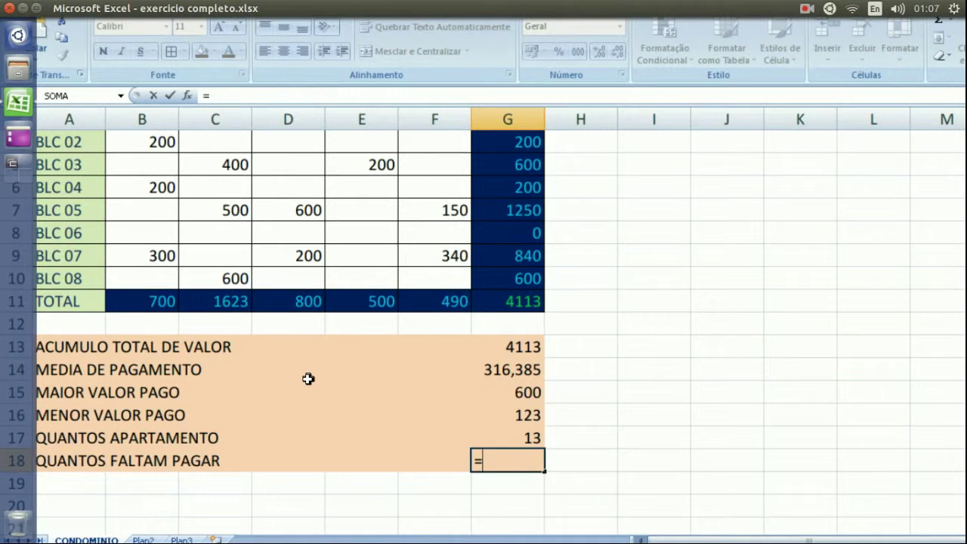
pyautogui.write('con')
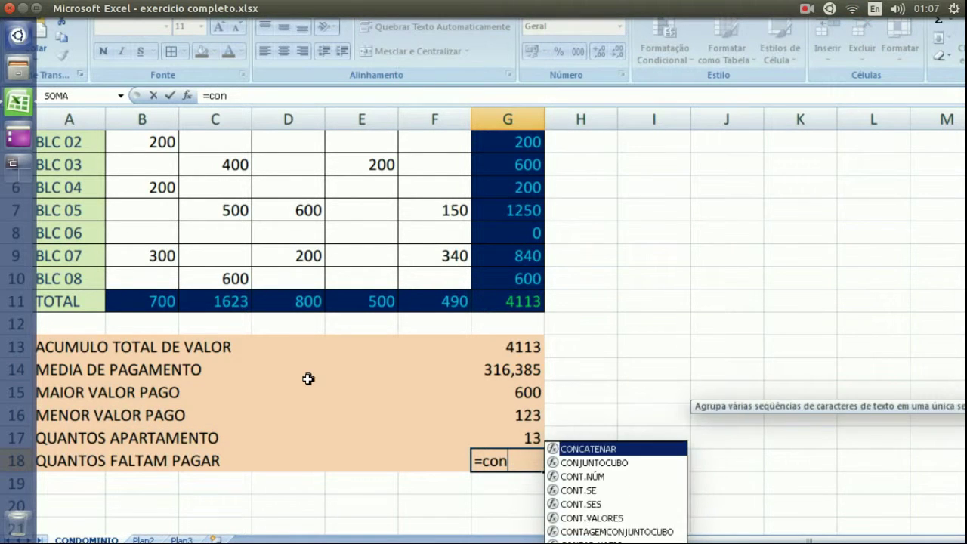
pyautogui.write('t')
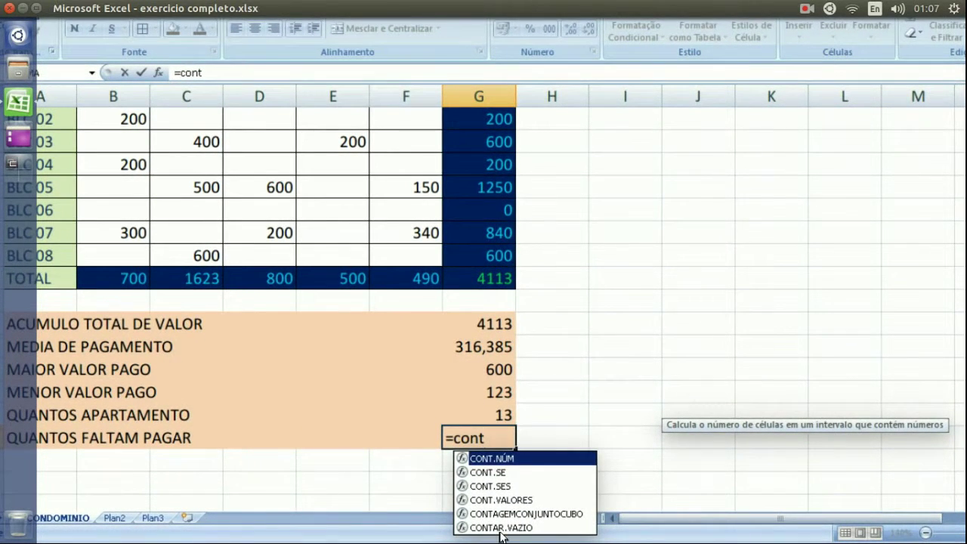
pyautogui.click(502, 528)
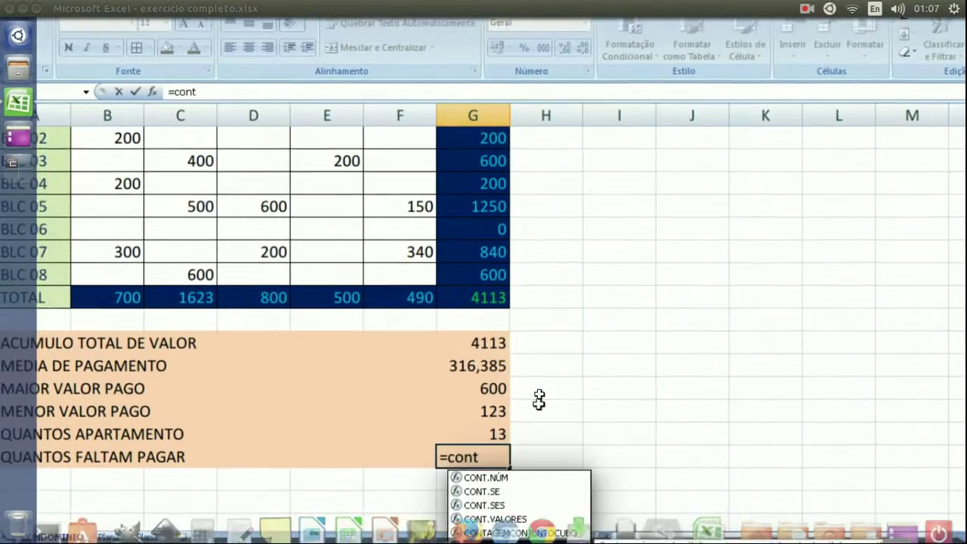
pyautogui.click(532, 541)
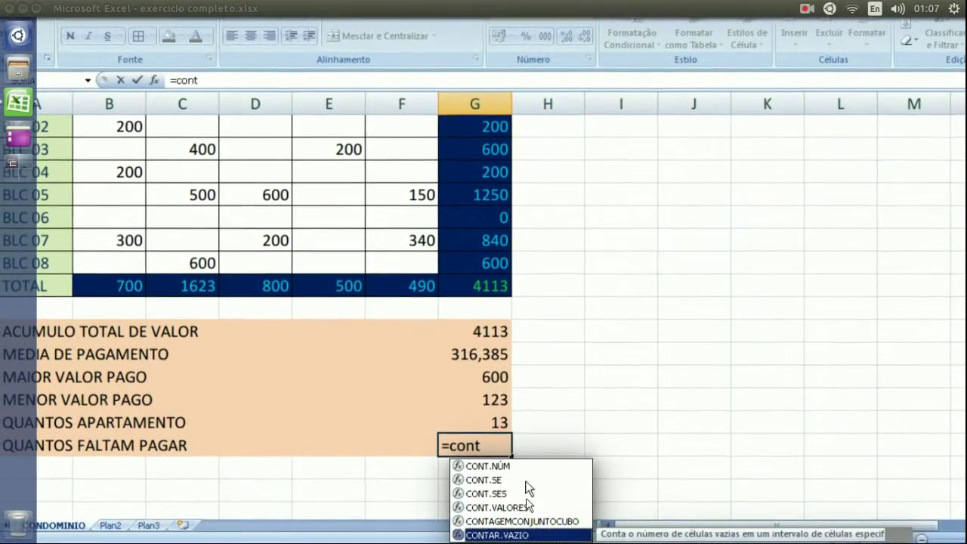
pyautogui.doubleClick(533, 540)
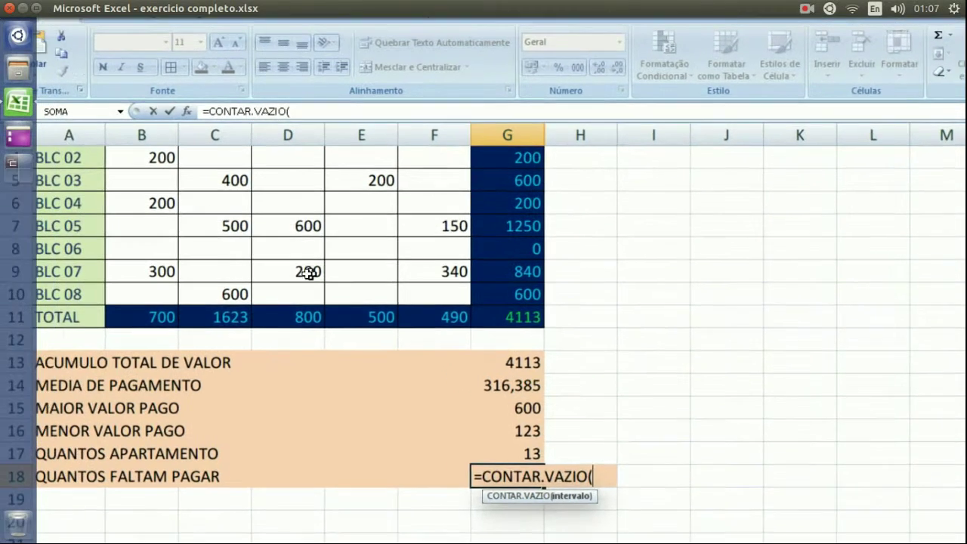
pyautogui.scroll(1, 249, 257)
pyautogui.click(174, 223)
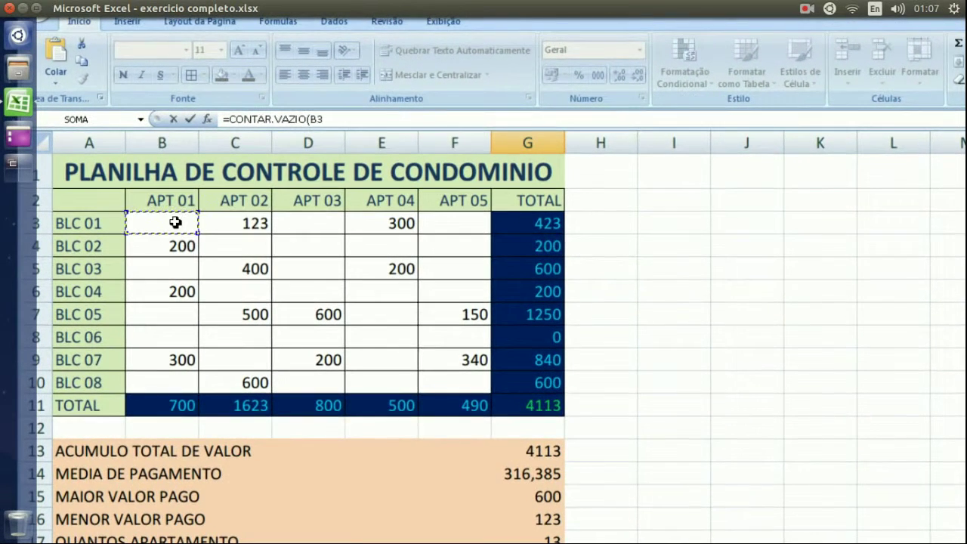
pyautogui.moveTo(151, 219); pyautogui.dragTo(431, 367)
pyautogui.scroll(-4, 430, 367)
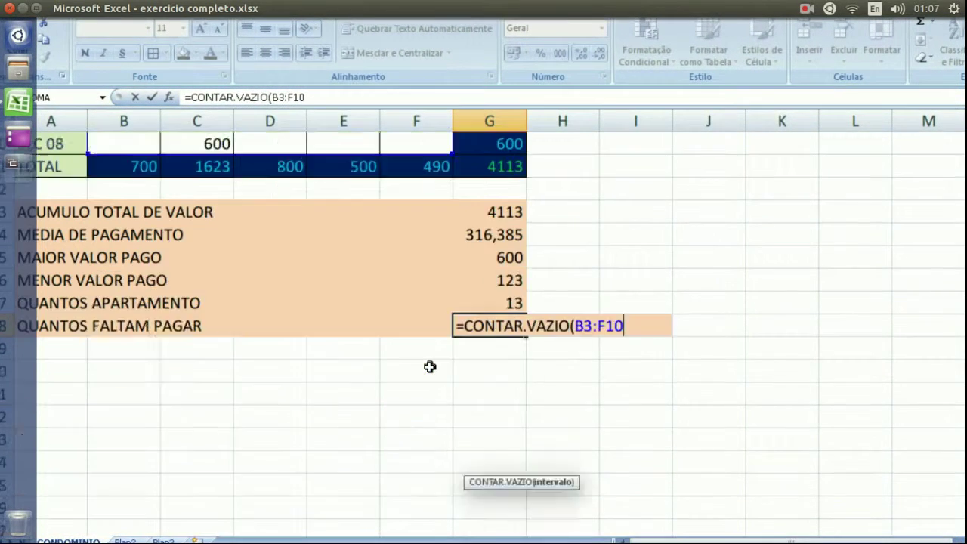
pyautogui.scroll(1, 430, 366)
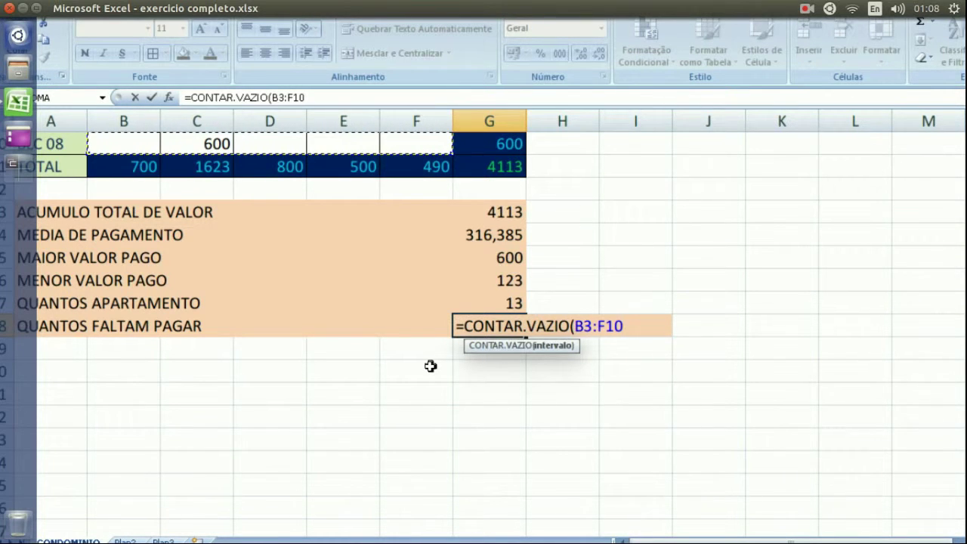
pyautogui.press('Return')
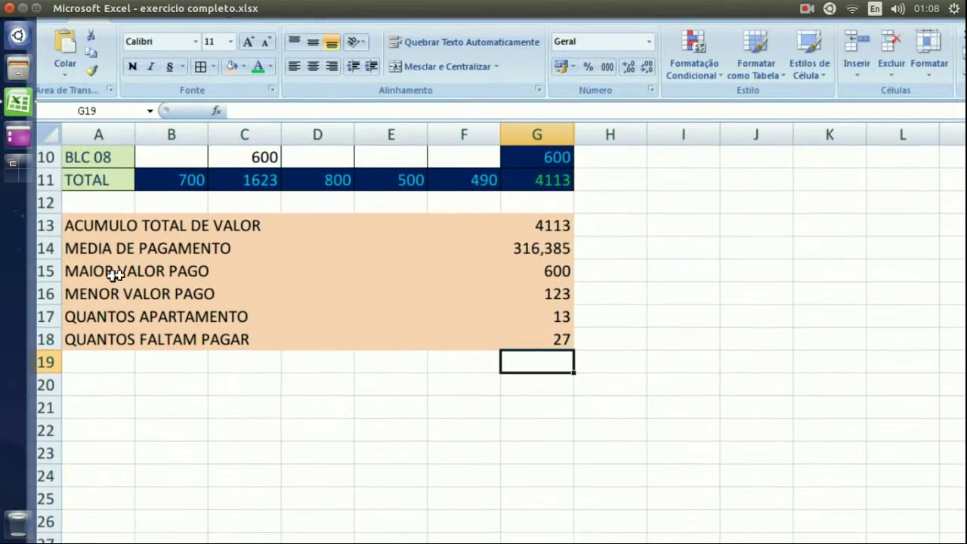
pyautogui.scroll(3, 204, 278)
pyautogui.scroll(-2, 200, 284)
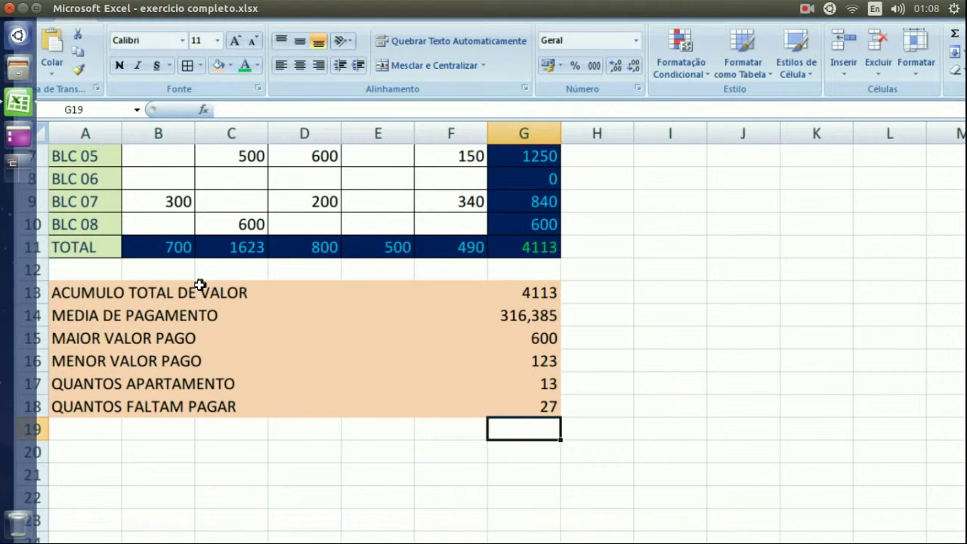
pyautogui.scroll(2, 200, 284)
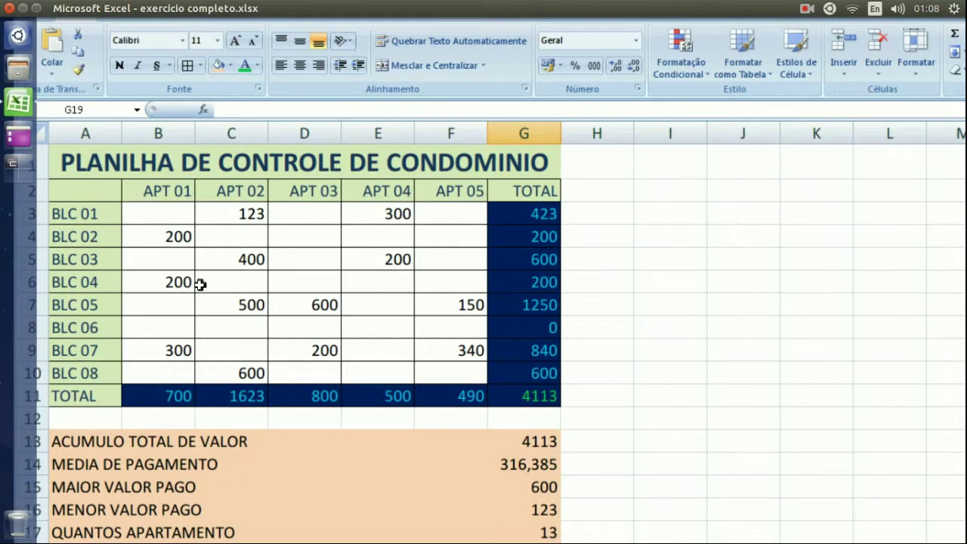